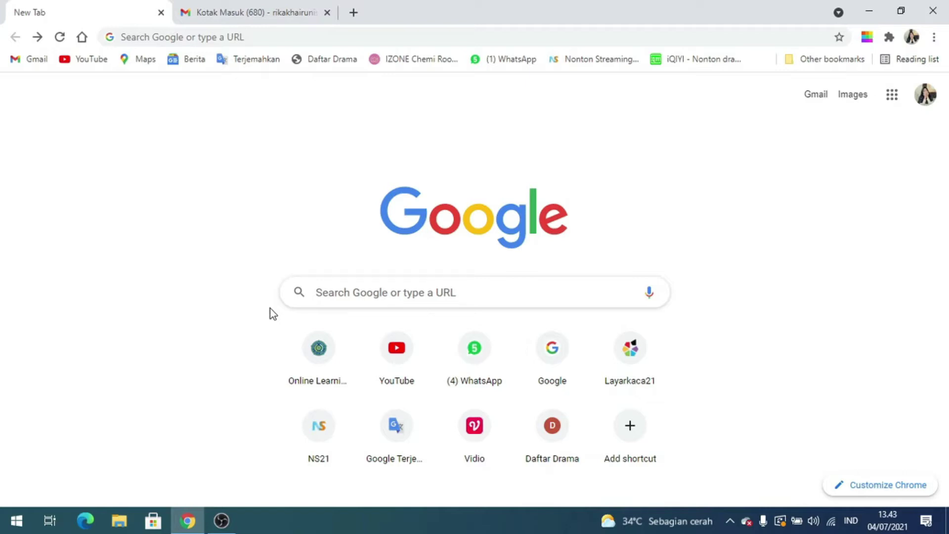
Search Google for 'educandy' and open the official Educandy site from the results
{"action": "left_click", "coordinate": [211, 31]}
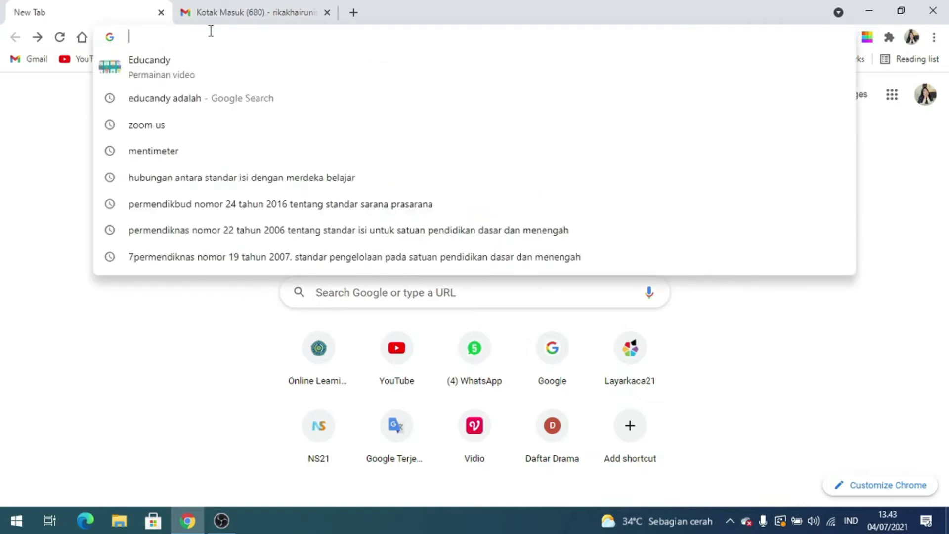
{"action": "type", "text": "educandy"}
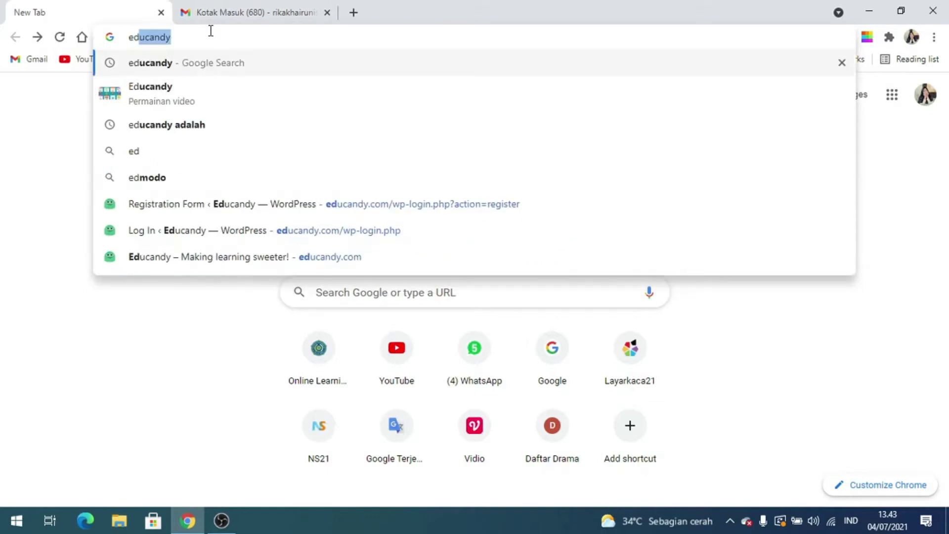
{"action": "left_click", "coordinate": [220, 67]}
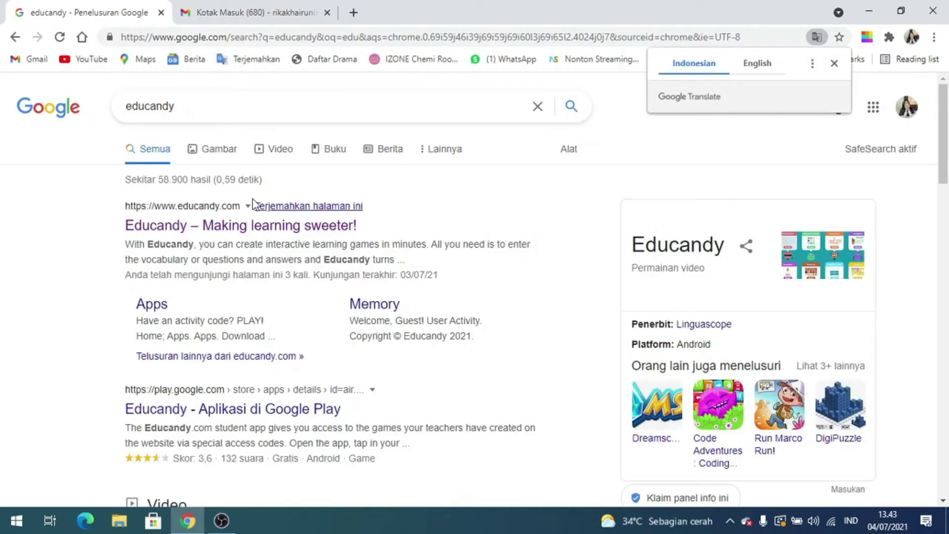
{"action": "left_click", "coordinate": [142, 228]}
{"action": "left_click", "coordinate": [323, 227]}
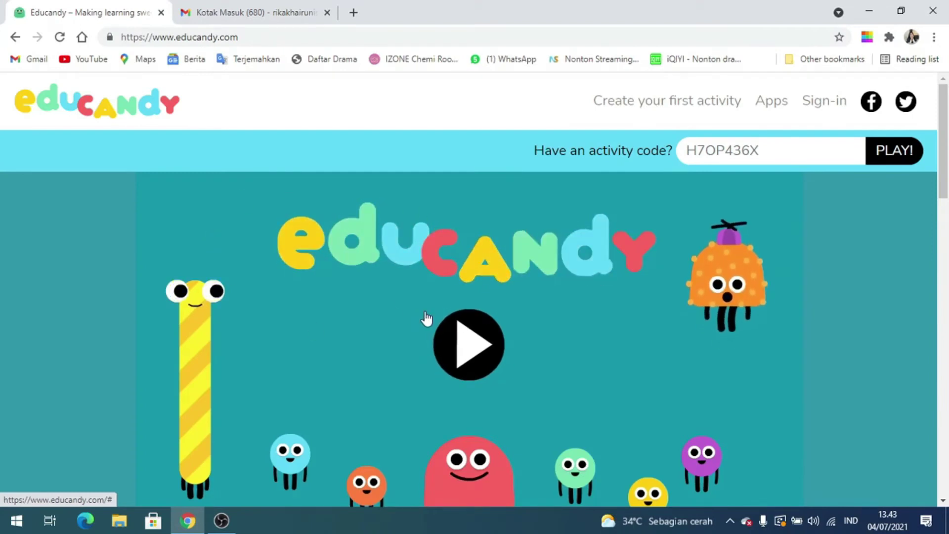
Play the hero intro animation and scroll down to the You create section
{"action": "left_click", "coordinate": [438, 348]}
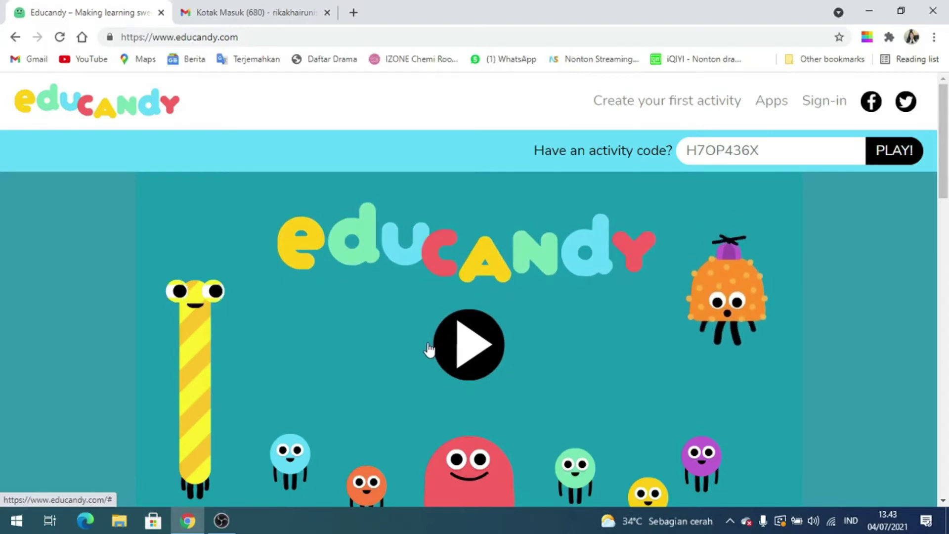
{"action": "scroll", "coordinate": [434, 351], "scroll_direction": "down", "scroll_amount": 2}
{"action": "scroll", "coordinate": [434, 355], "scroll_direction": "down", "scroll_amount": 3}
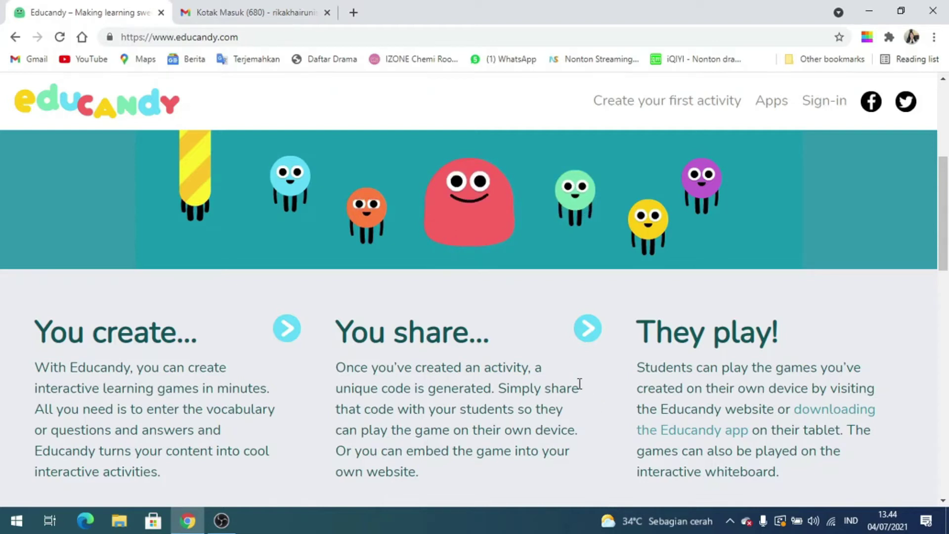
{"action": "scroll", "coordinate": [579, 384], "scroll_direction": "down", "scroll_amount": 5}
{"action": "scroll", "coordinate": [580, 384], "scroll_direction": "down", "scroll_amount": 2}
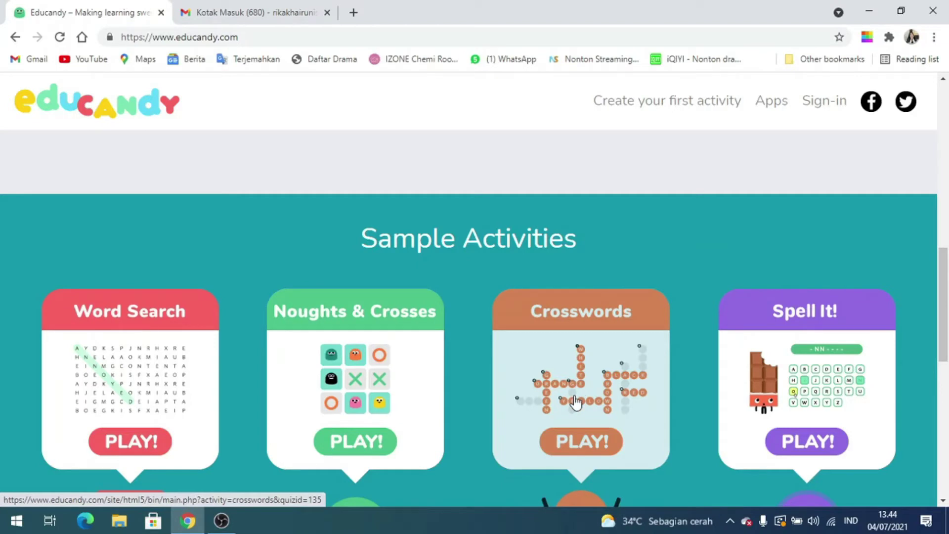
{"action": "scroll", "coordinate": [517, 411], "scroll_direction": "down", "scroll_amount": 1}
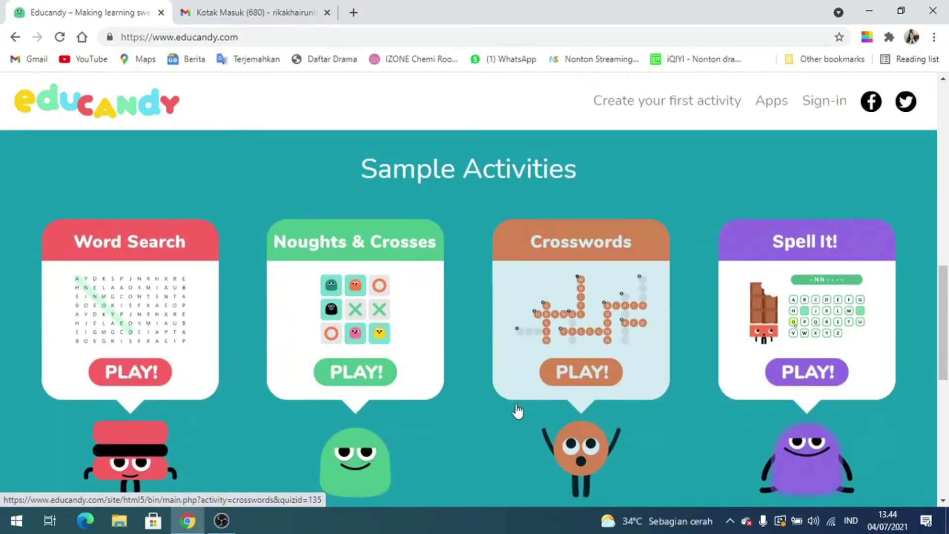
{"action": "scroll", "coordinate": [518, 411], "scroll_direction": "down", "scroll_amount": 2}
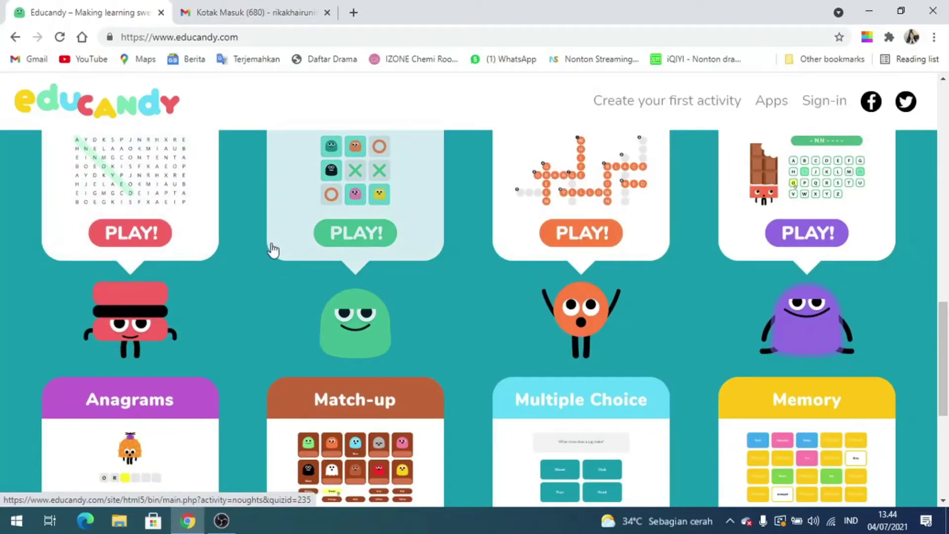
{"action": "scroll", "coordinate": [437, 277], "scroll_direction": "down", "scroll_amount": 1}
{"action": "scroll", "coordinate": [428, 289], "scroll_direction": "up", "scroll_amount": 3}
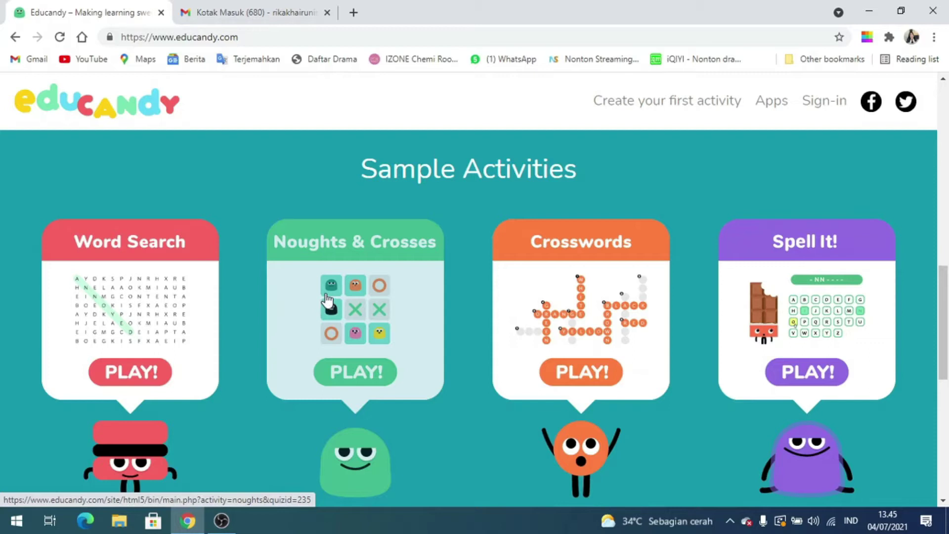
{"action": "scroll", "coordinate": [328, 299], "scroll_direction": "down", "scroll_amount": 4}
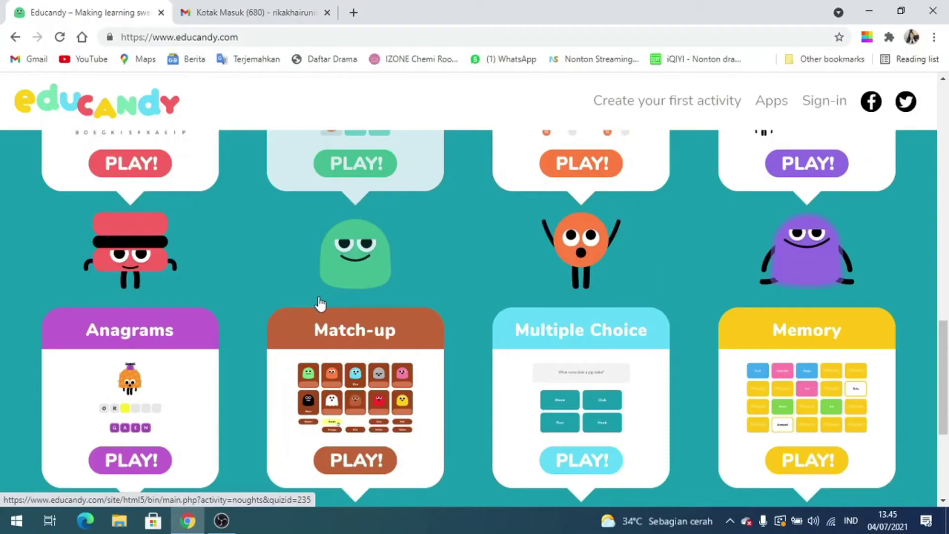
{"action": "scroll", "coordinate": [326, 299], "scroll_direction": "down", "scroll_amount": 5}
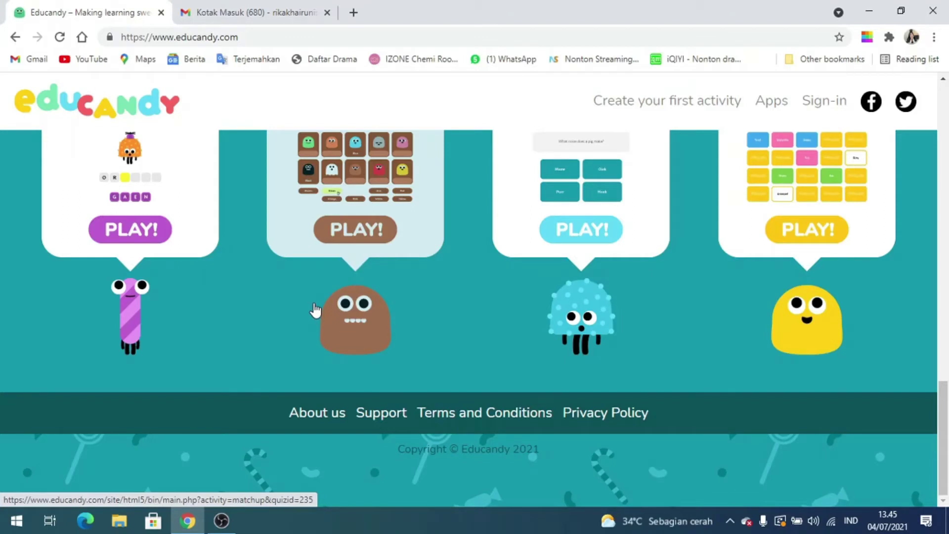
{"action": "scroll", "coordinate": [326, 316], "scroll_direction": "up", "scroll_amount": 1}
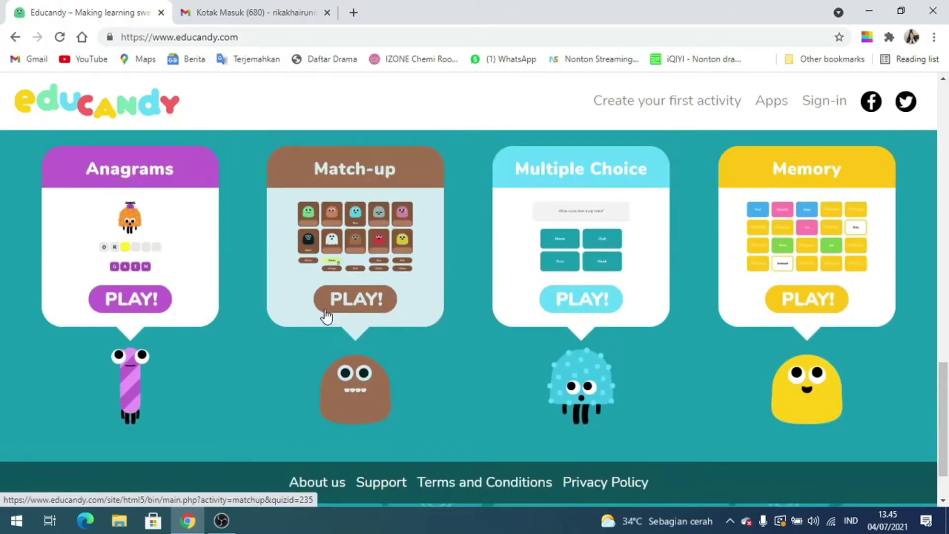
{"action": "scroll", "coordinate": [326, 316], "scroll_direction": "up", "scroll_amount": 15}
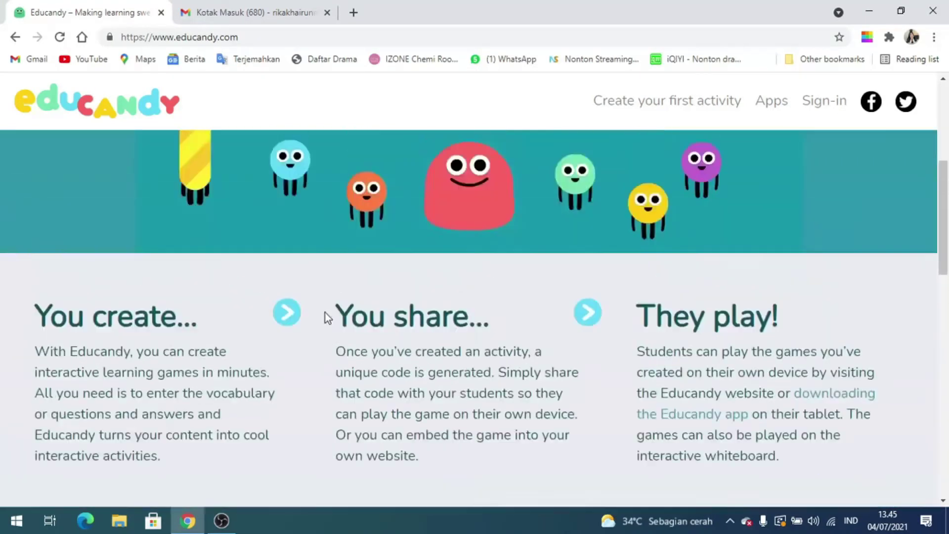
{"action": "scroll", "coordinate": [325, 317], "scroll_direction": "up", "scroll_amount": 5}
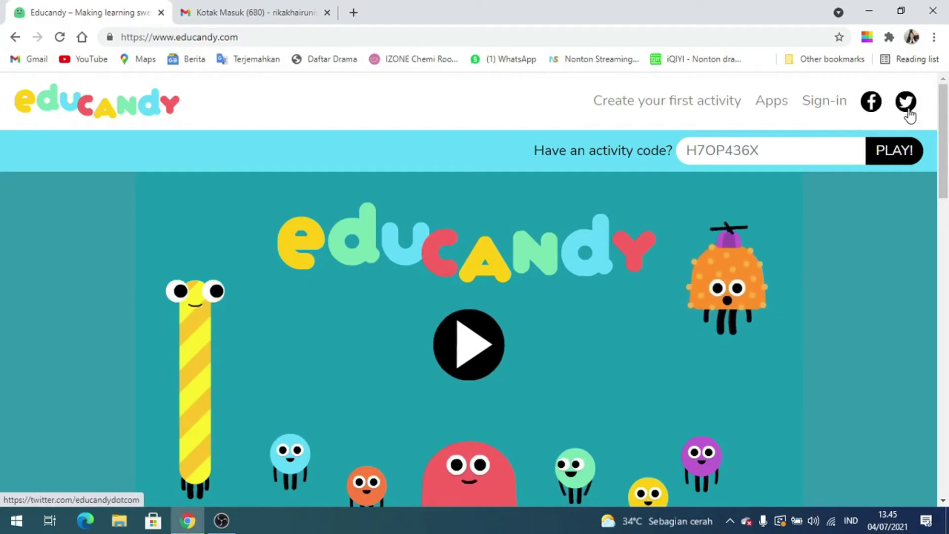
Go through Sign-in to the Register link to reach the new-account form
{"action": "left_click", "coordinate": [831, 110]}
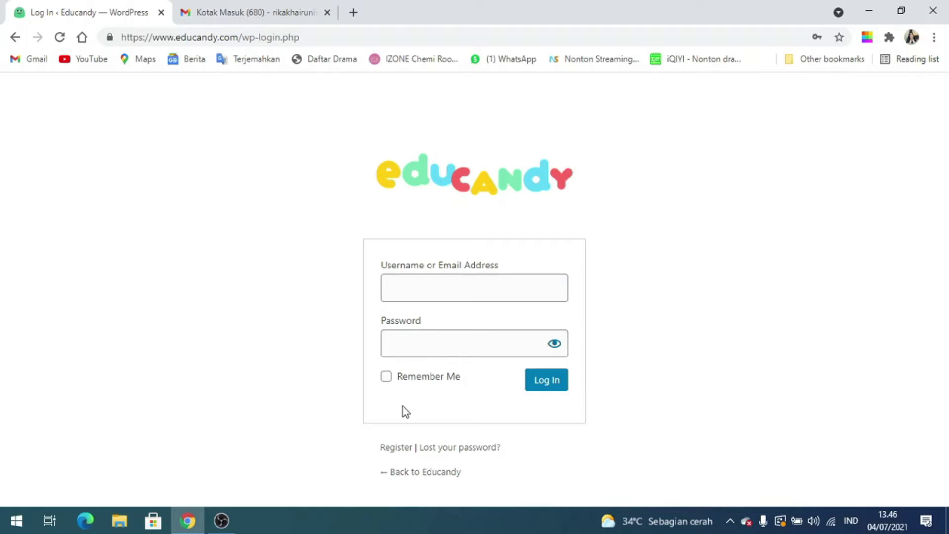
{"action": "left_click", "coordinate": [410, 452]}
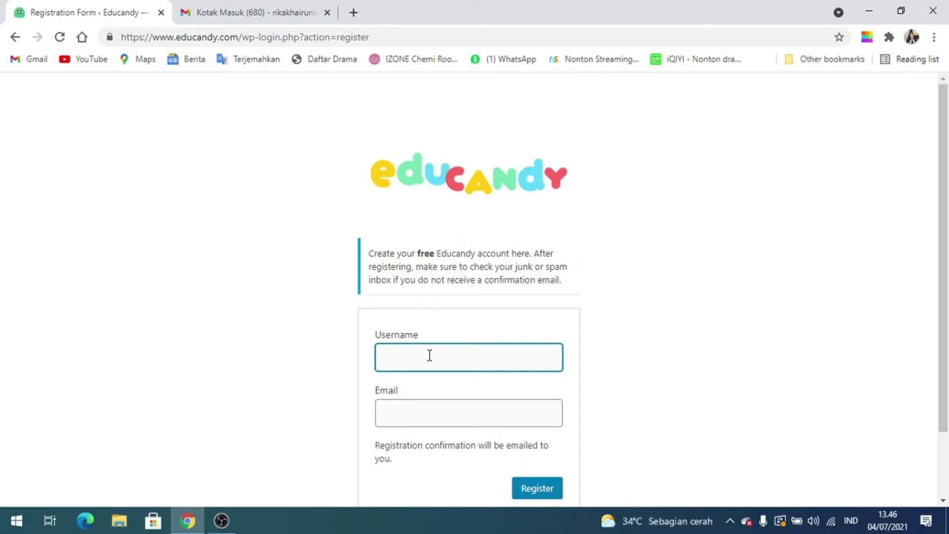
Register the account with a group username and the user's e-mail address
{"action": "type", "text": "Rika"}
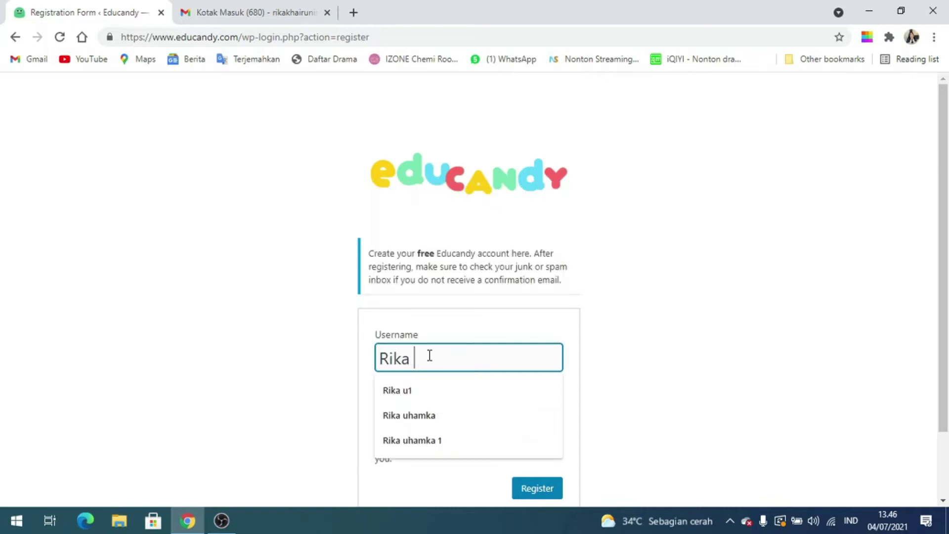
{"action": "type", "text": " kelm"}
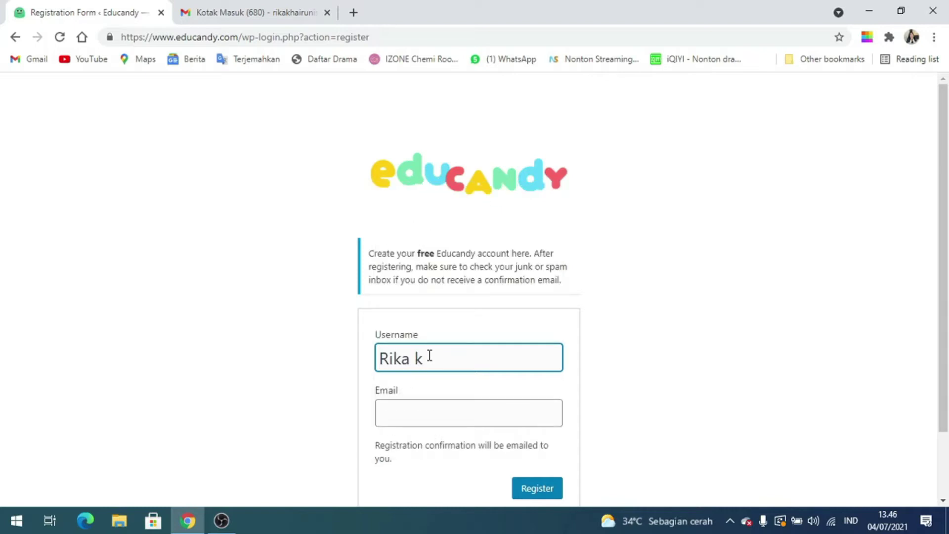
{"action": "key", "text": "BackSpace"}
{"action": "key", "text": "BackSpace"}
{"action": "type", "text": "lompok1"}
{"action": "key", "text": "Left"}
{"action": "left_click", "coordinate": [458, 414]}
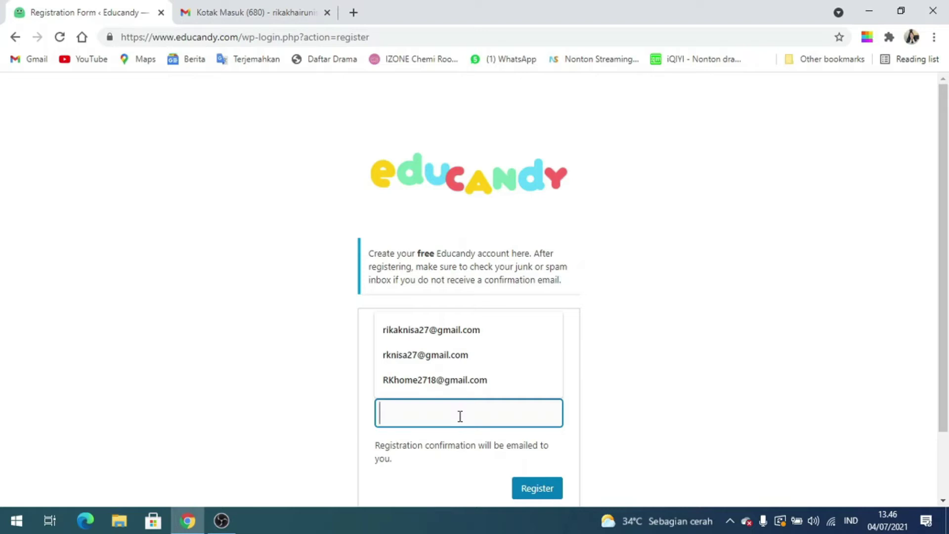
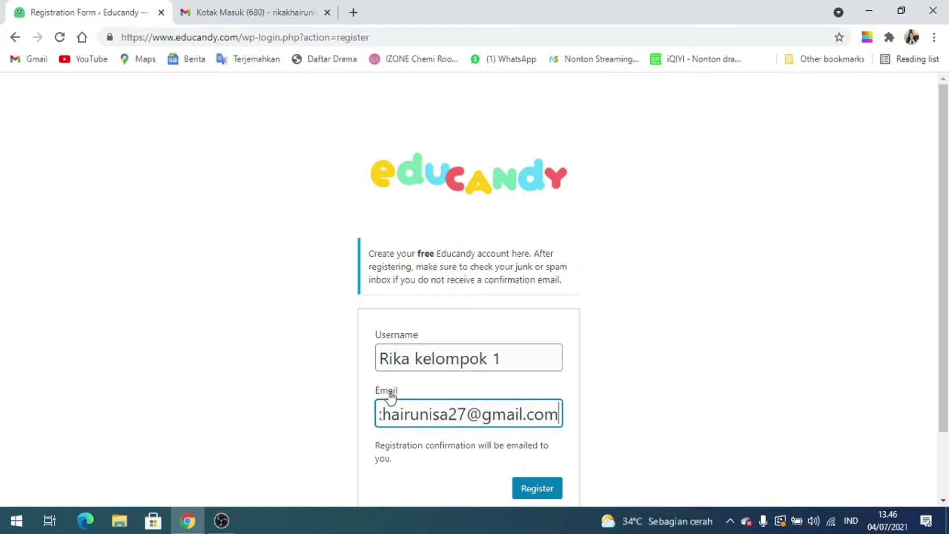
{"action": "left_click", "coordinate": [538, 495]}
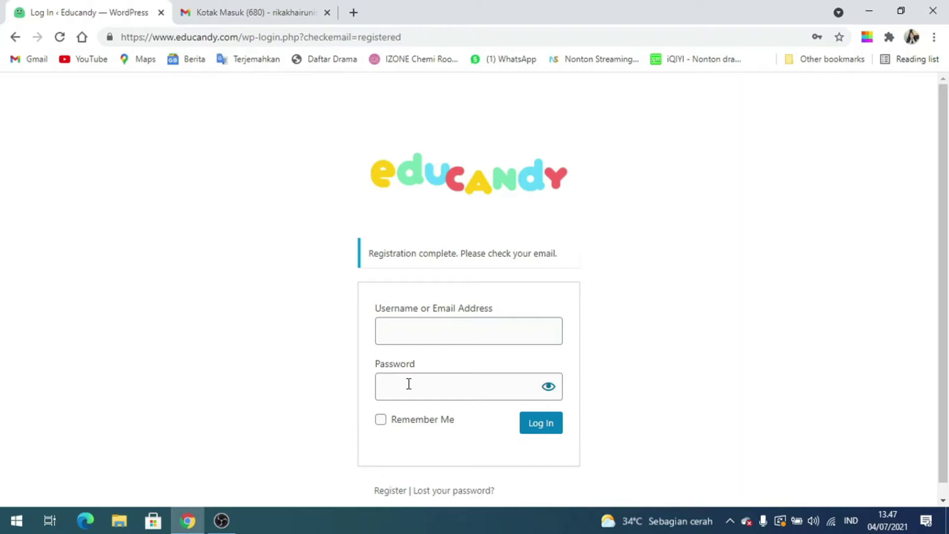
{"action": "left_click", "coordinate": [221, 5]}
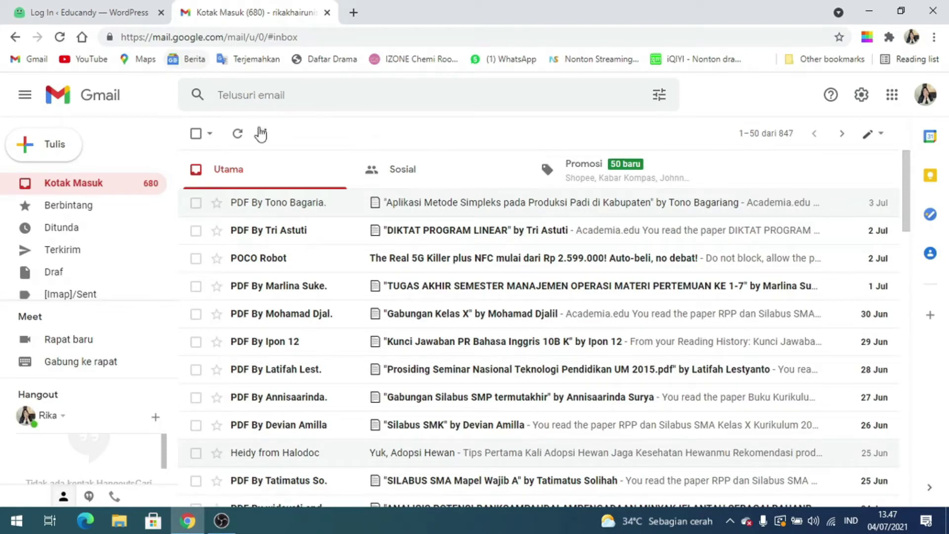
Refresh the inbox, open '[Educandy] Login Details' and follow its set-password link
{"action": "left_click", "coordinate": [60, 41]}
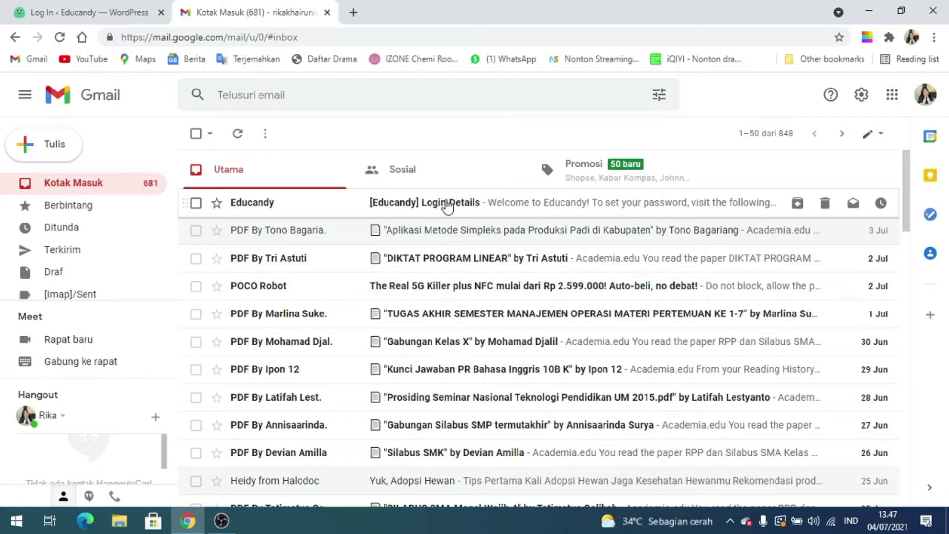
{"action": "left_click", "coordinate": [447, 204]}
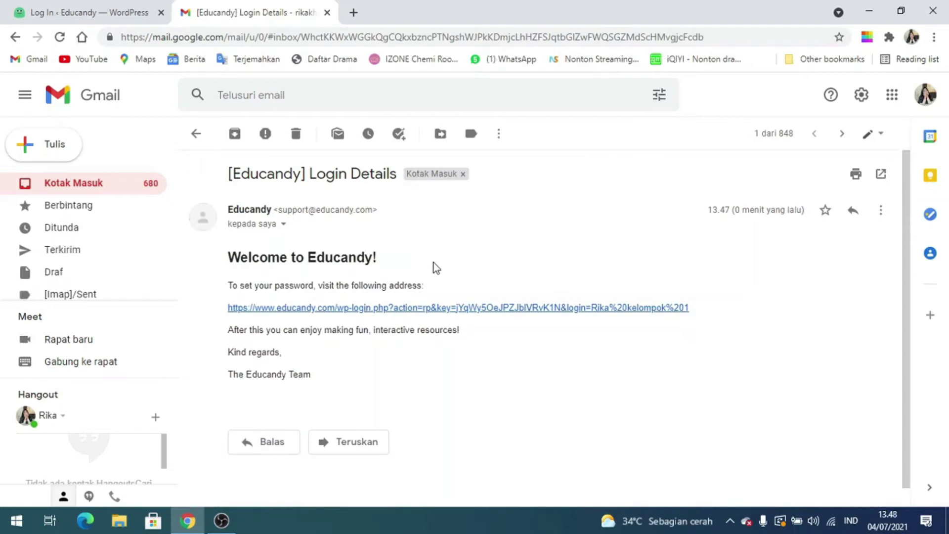
{"action": "left_click", "coordinate": [432, 307]}
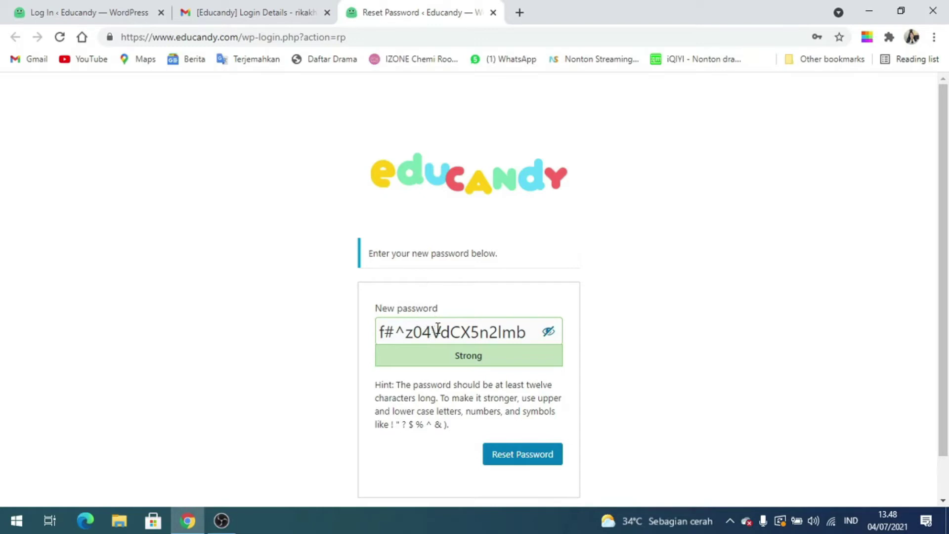
Replace the suggested password with a new, longer password in the New password field
{"action": "left_click", "coordinate": [452, 335]}
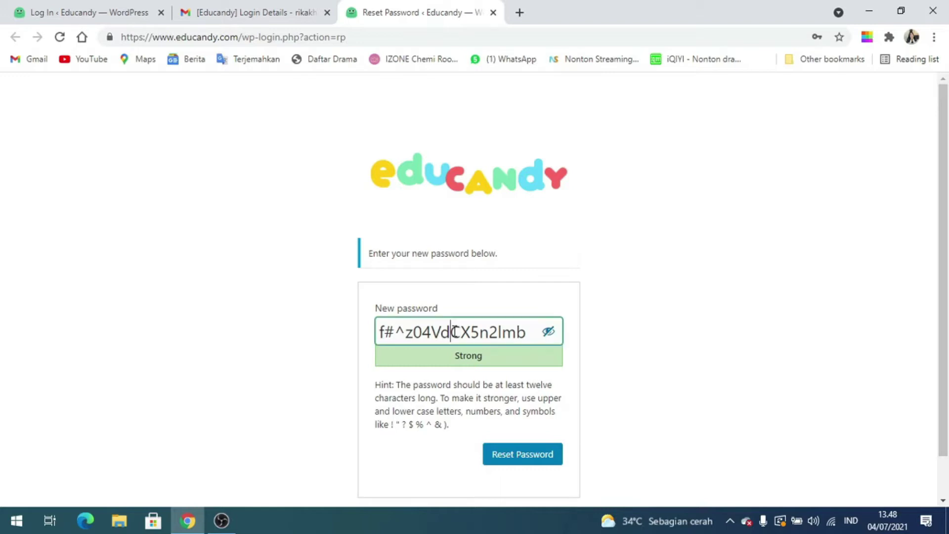
{"action": "left_click", "coordinate": [509, 335]}
{"action": "triple_click", "coordinate": [509, 334]}
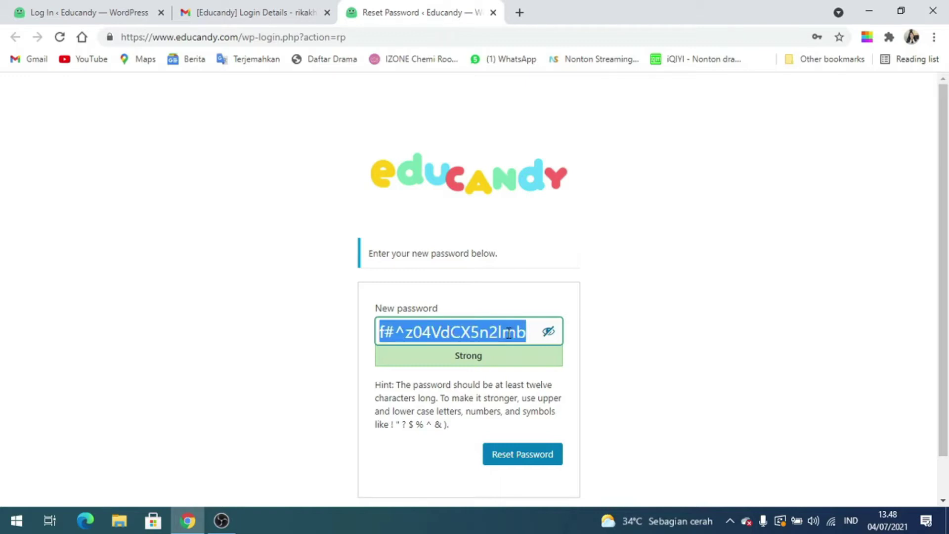
{"action": "type", "text": "o"}
{"action": "key", "text": "BackSpace"}
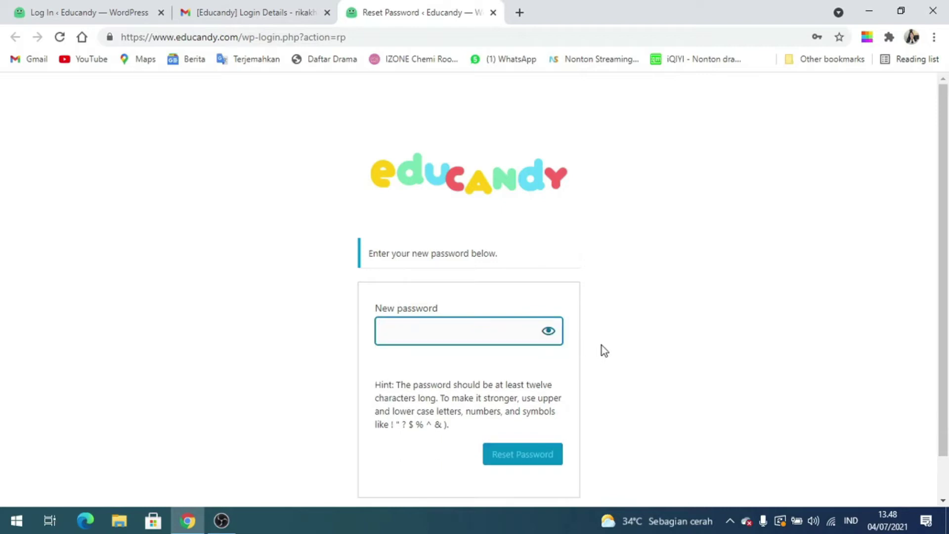
{"action": "type", "text": "•••••••"}
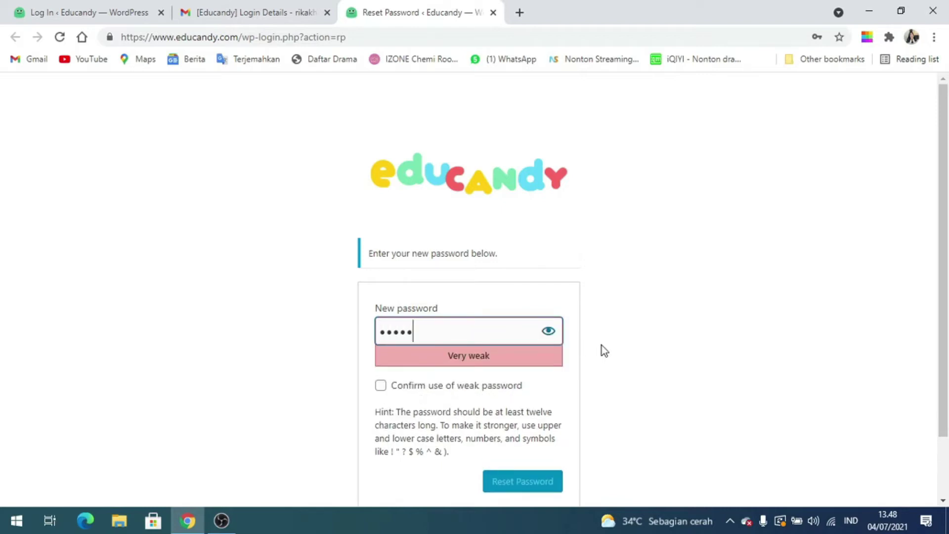
{"action": "type", "text": "•"}
{"action": "key", "text": "BackSpace"}
{"action": "key", "text": "BackSpace"}
{"action": "key", "text": "BackSpace"}
{"action": "key", "text": "BackSpace"}
{"action": "key", "text": "BackSpace"}
{"action": "key", "text": "BackSpace"}
{"action": "key", "text": "BackSpace"}
{"action": "key", "text": "BackSpace"}
{"action": "type", "text": "a"}
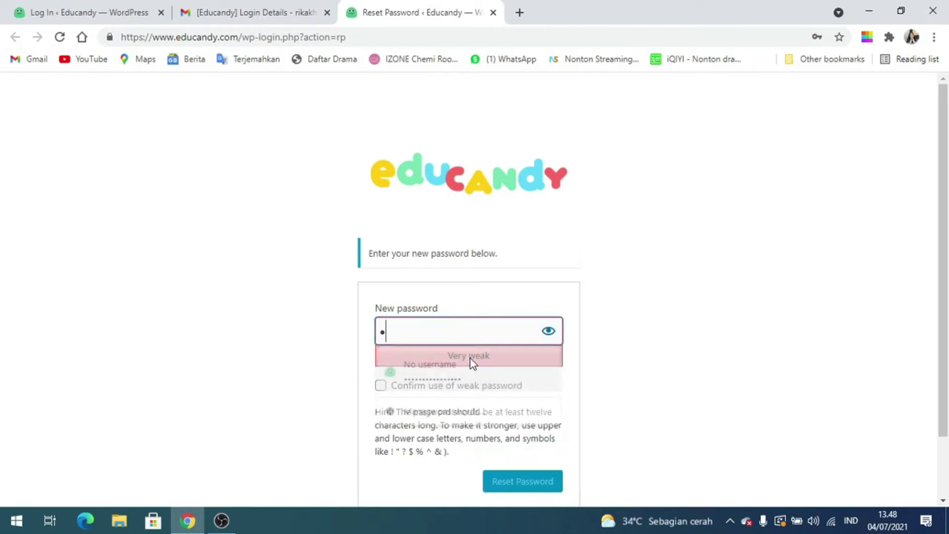
{"action": "type", "text": "•••••"}
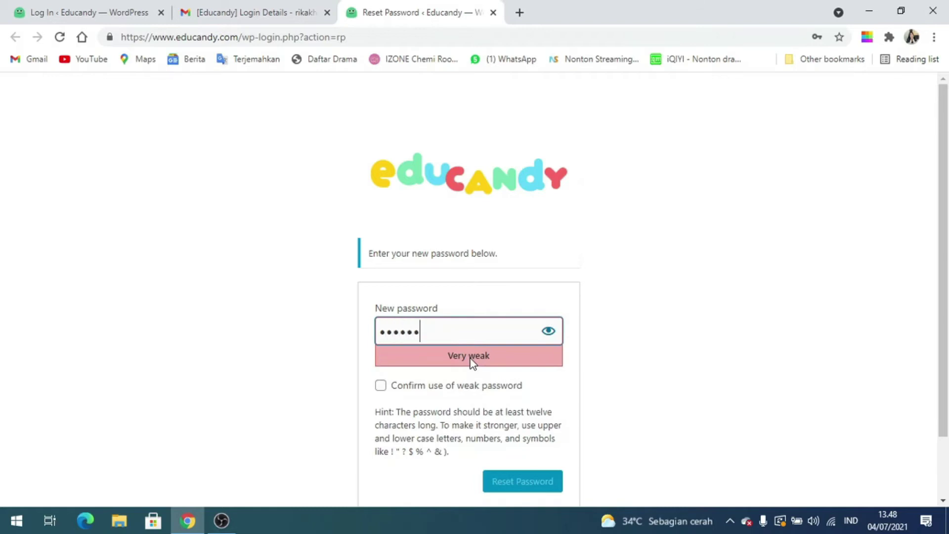
{"action": "type", "text": "••"}
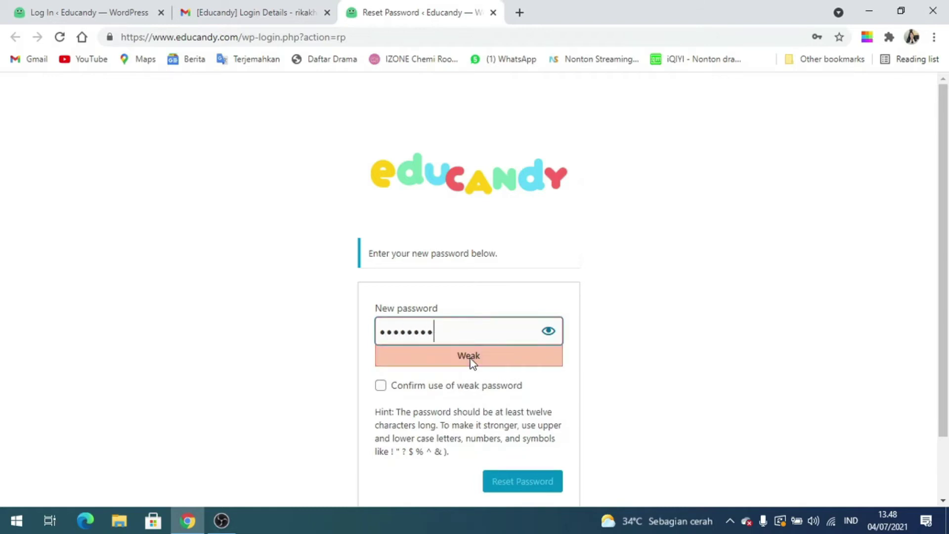
{"action": "type", "text": "••"}
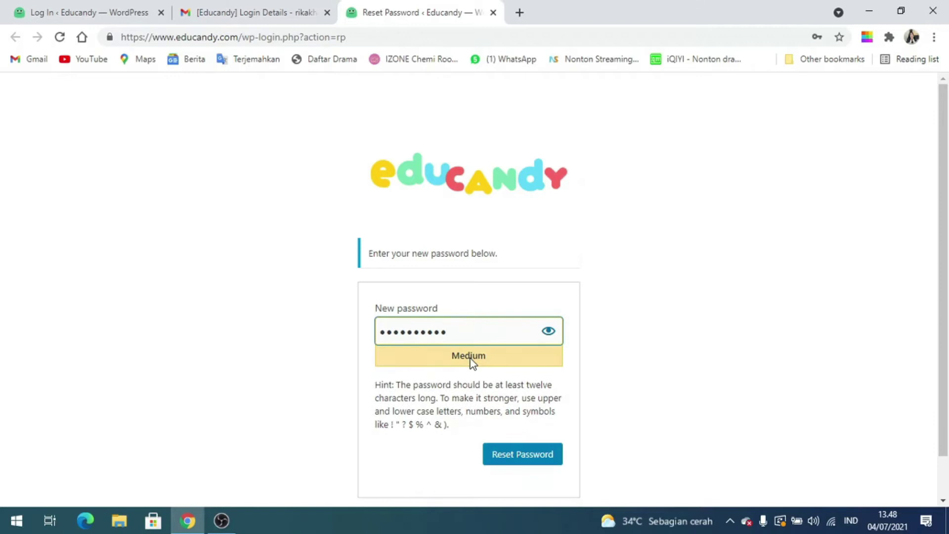
{"action": "type", "text": "•"}
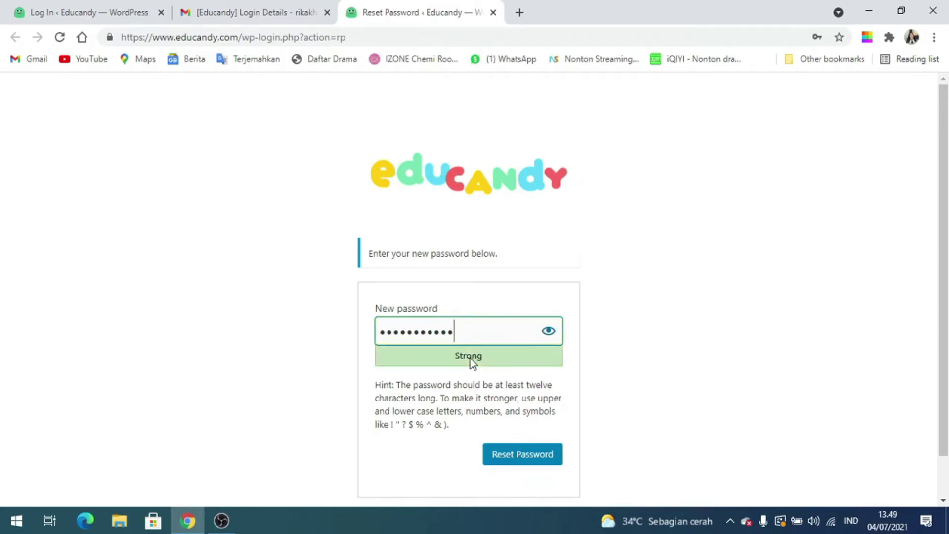
Submit the new password and enter the account's e-mail address in the login Username field
{"action": "left_click", "coordinate": [532, 460]}
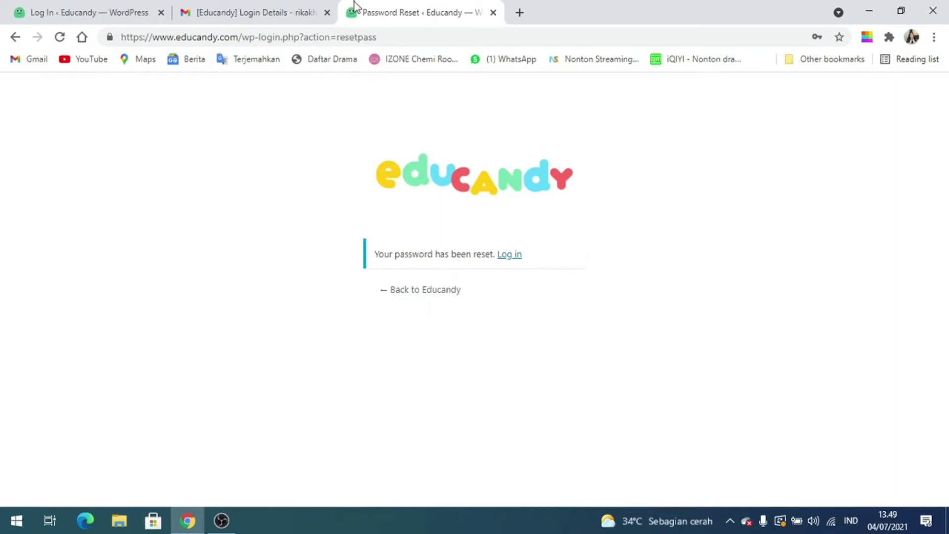
{"action": "left_click", "coordinate": [111, 2]}
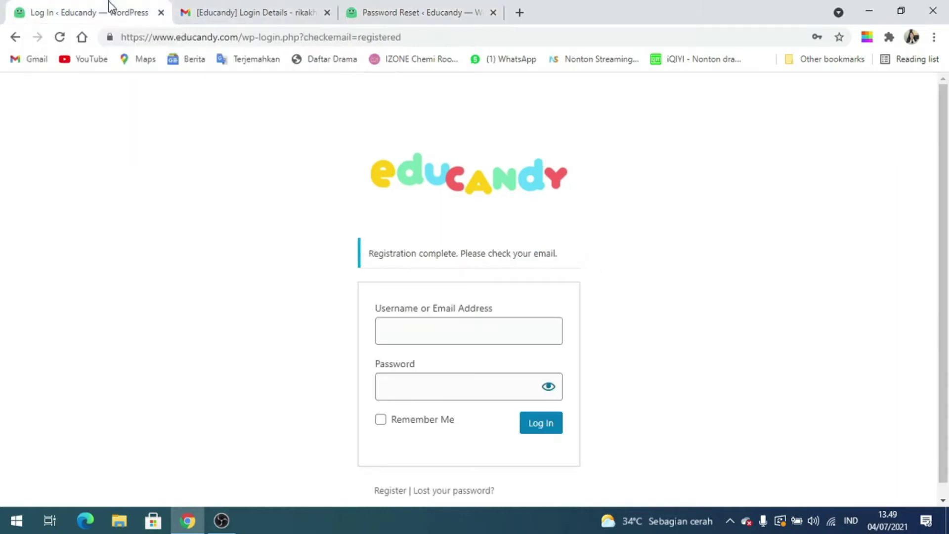
{"action": "left_click", "coordinate": [421, 331]}
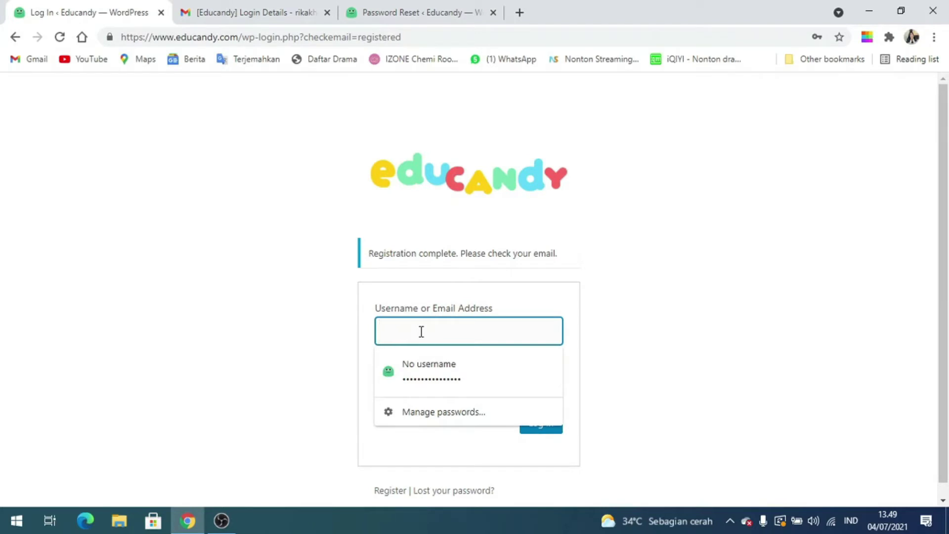
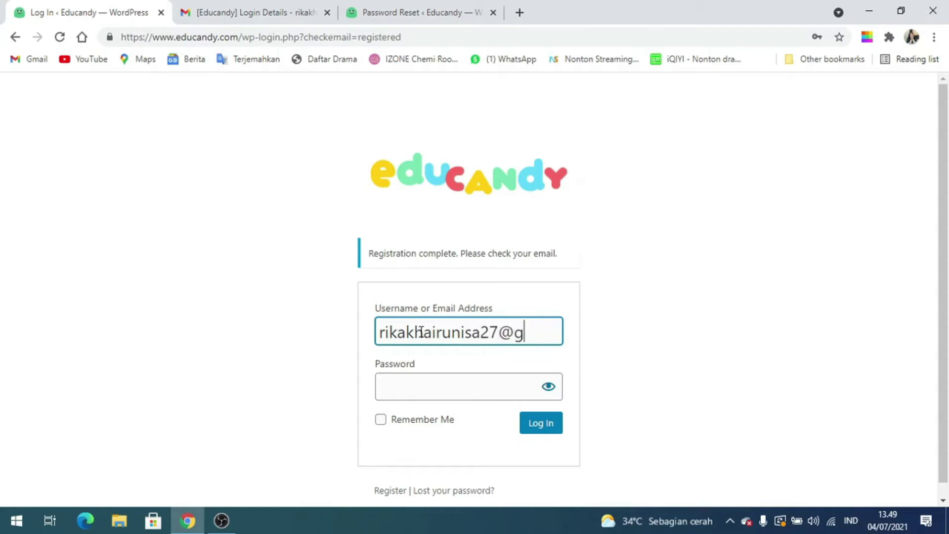
{"action": "key", "text": "Left"}
{"action": "key", "text": "Left"}
{"action": "key", "text": "Left"}
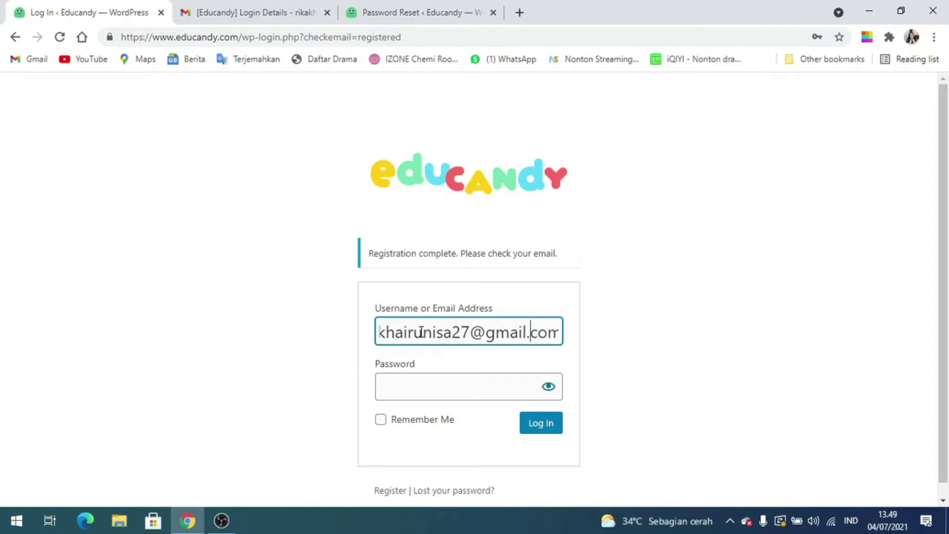
Fill in the saved password and log in to Educandy
{"action": "left_click", "coordinate": [440, 383]}
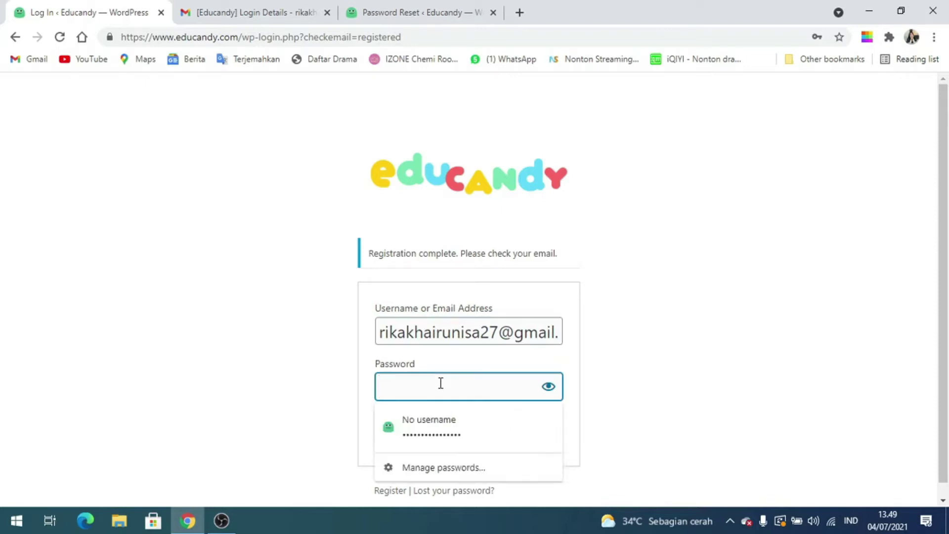
{"action": "left_click", "coordinate": [453, 423]}
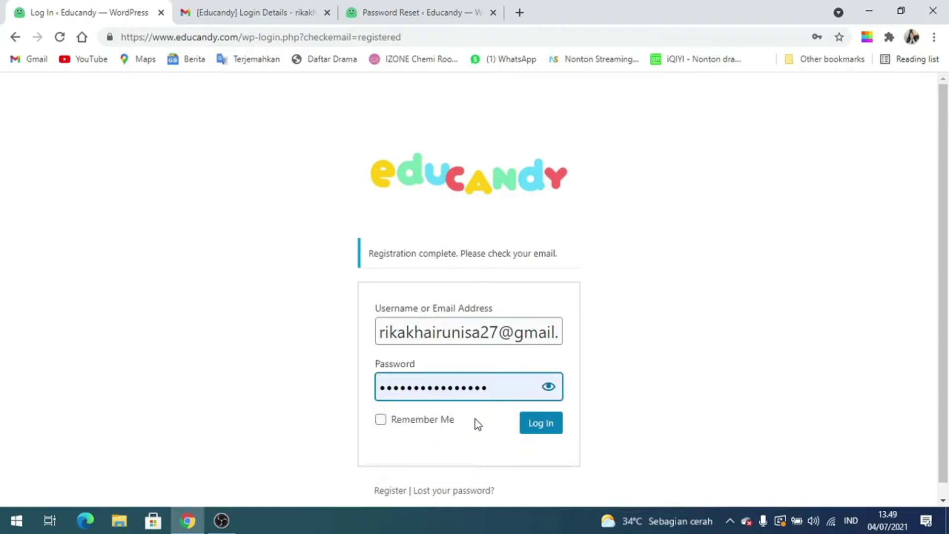
{"action": "scroll", "coordinate": [537, 429], "scroll_direction": "down", "scroll_amount": 1}
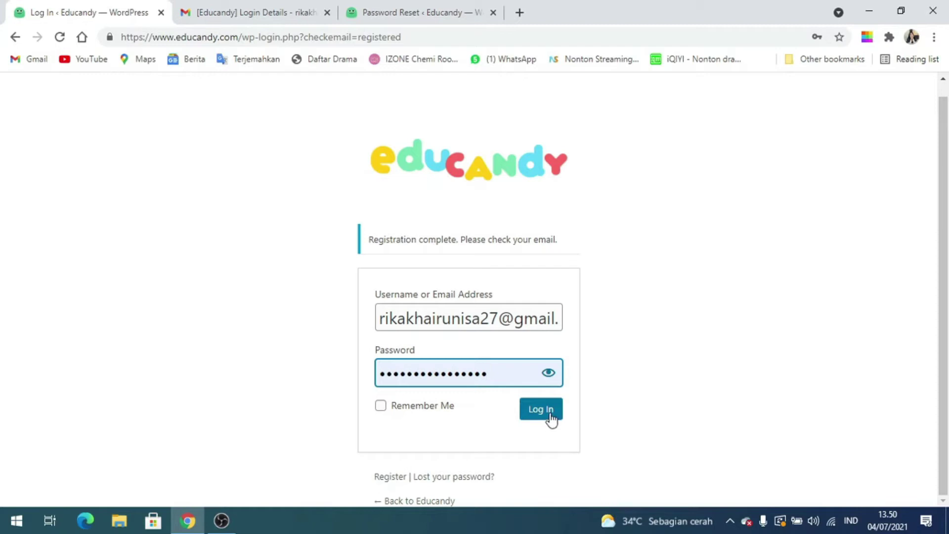
{"action": "left_click", "coordinate": [550, 415]}
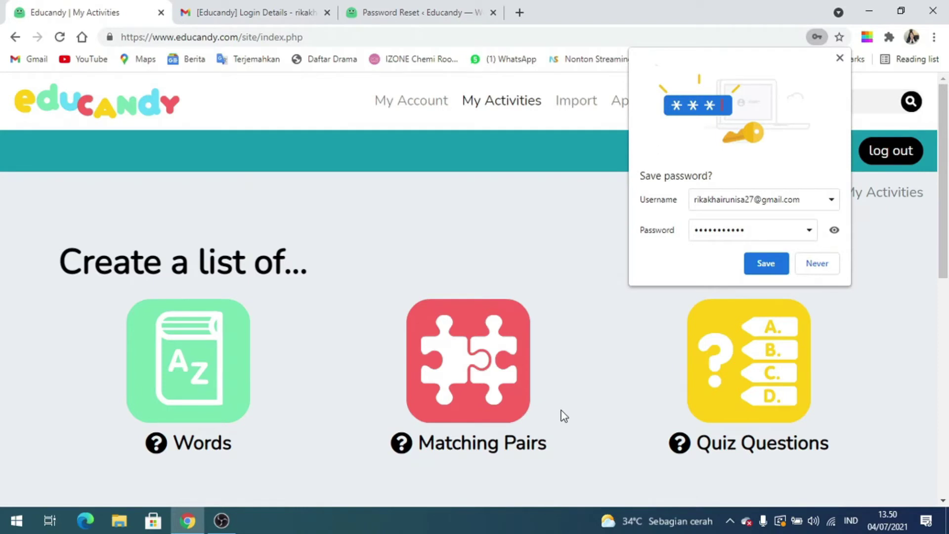
Dismiss the save-password prompt and scroll through the My Account profile details
{"action": "left_click", "coordinate": [766, 263]}
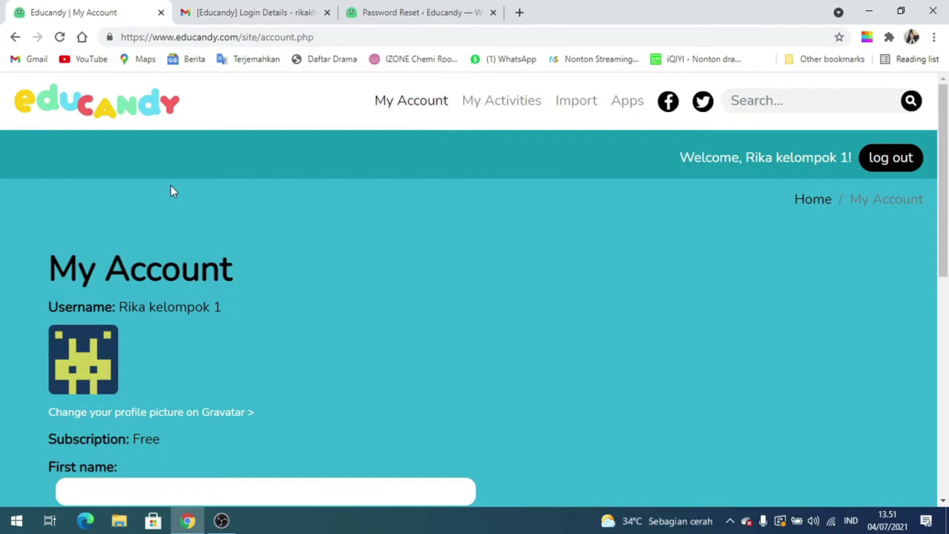
{"action": "scroll", "coordinate": [168, 197], "scroll_direction": "down", "scroll_amount": 3}
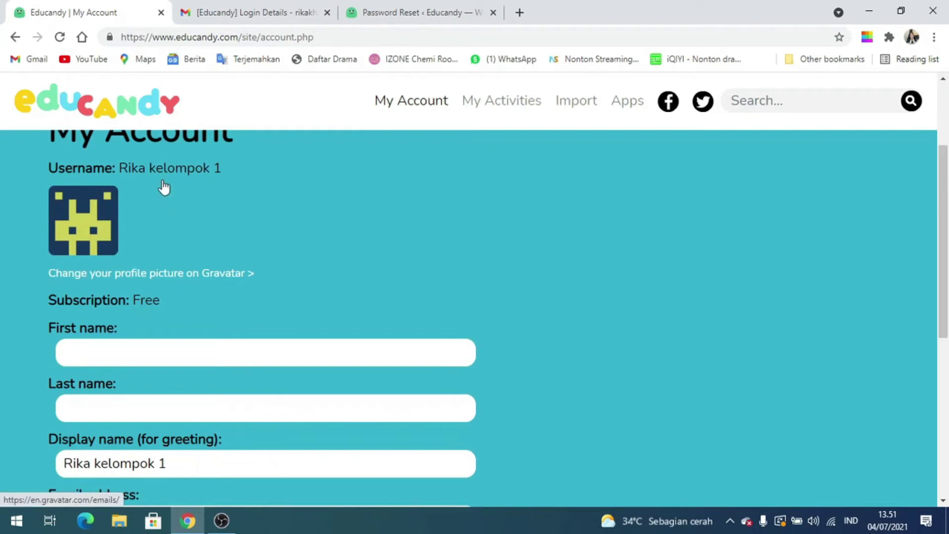
{"action": "scroll", "coordinate": [165, 186], "scroll_direction": "down", "scroll_amount": 2}
{"action": "scroll", "coordinate": [164, 187], "scroll_direction": "down", "scroll_amount": 1}
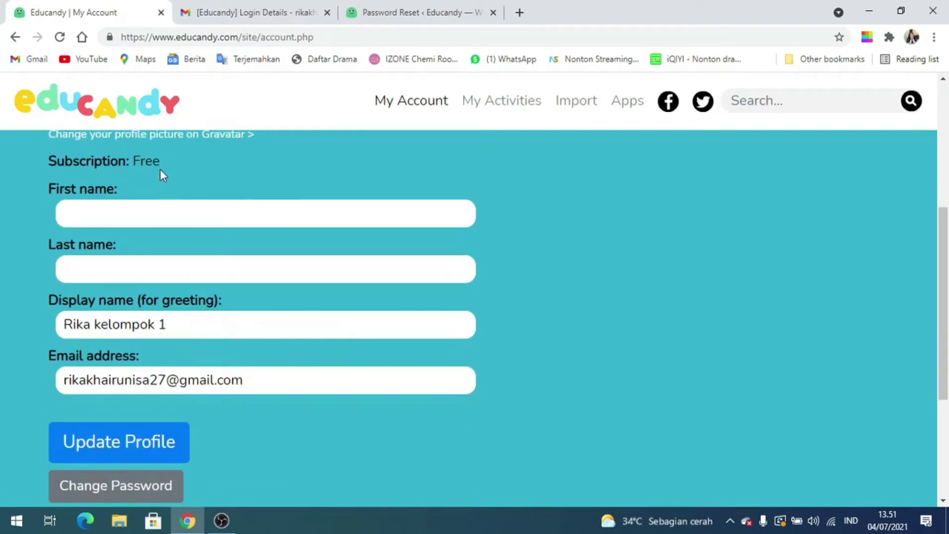
{"action": "scroll", "coordinate": [161, 173], "scroll_direction": "down", "scroll_amount": 1}
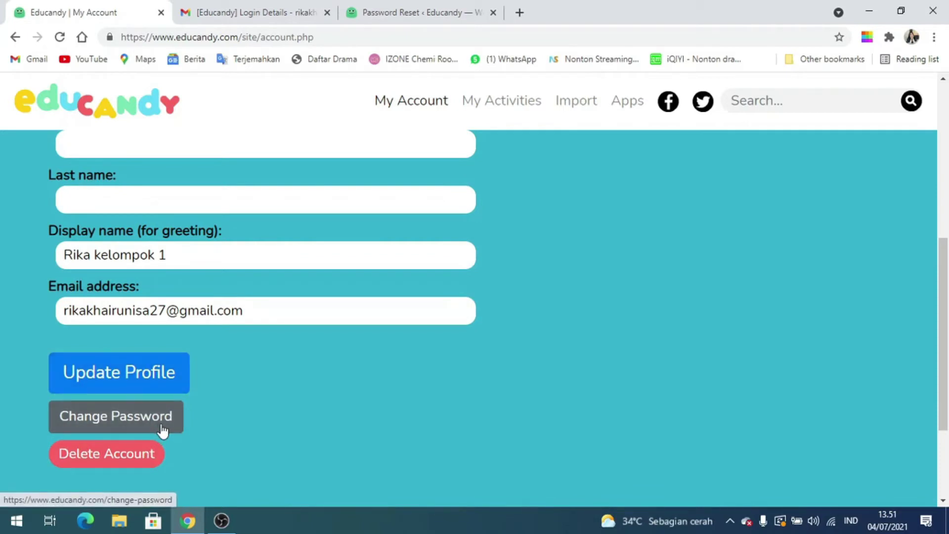
{"action": "scroll", "coordinate": [165, 349], "scroll_direction": "up", "scroll_amount": 5}
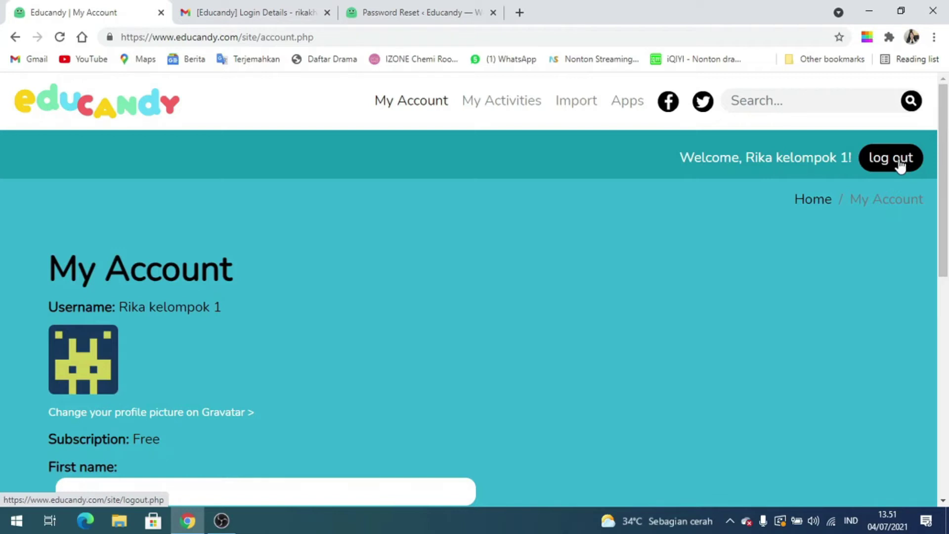
Browse the My Activities, Import and Apps pages, then return via the educandy logo
{"action": "left_click", "coordinate": [511, 106]}
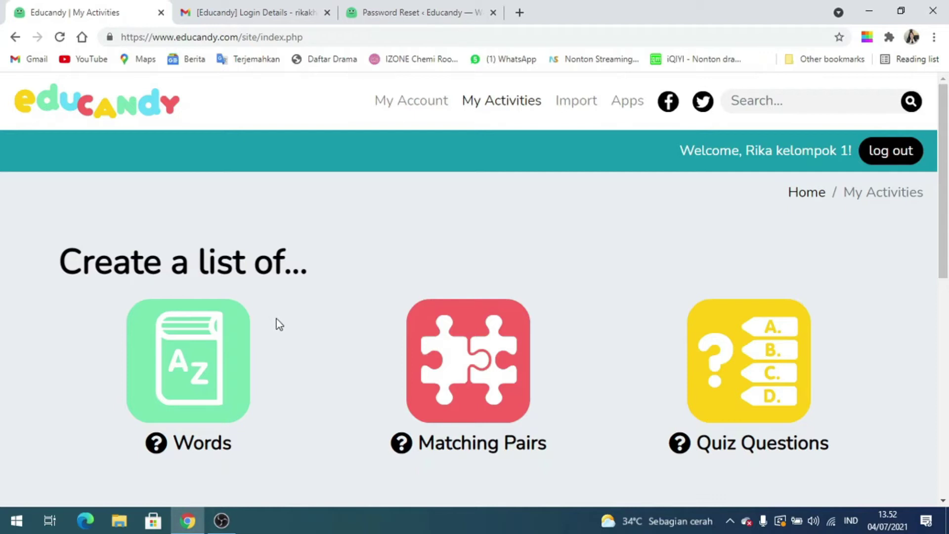
{"action": "left_click", "coordinate": [568, 102]}
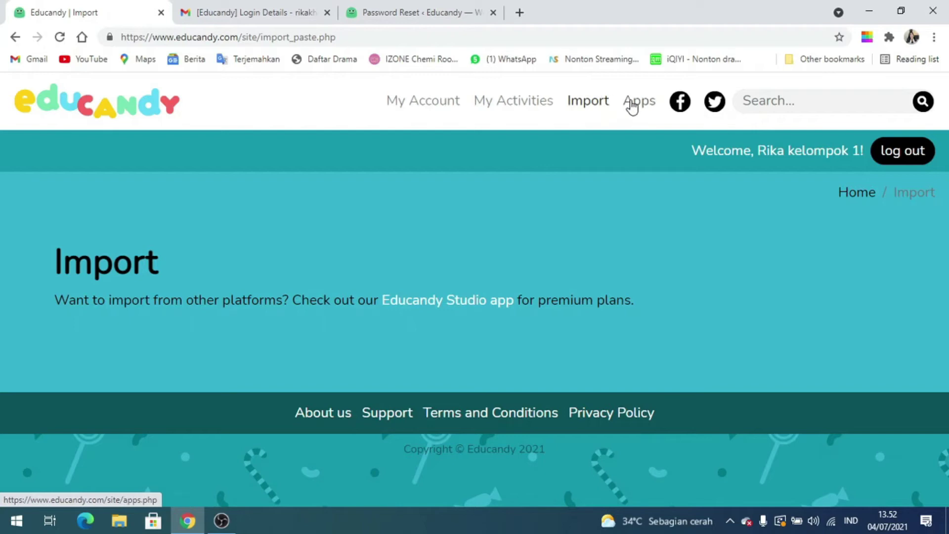
{"action": "left_click", "coordinate": [632, 104]}
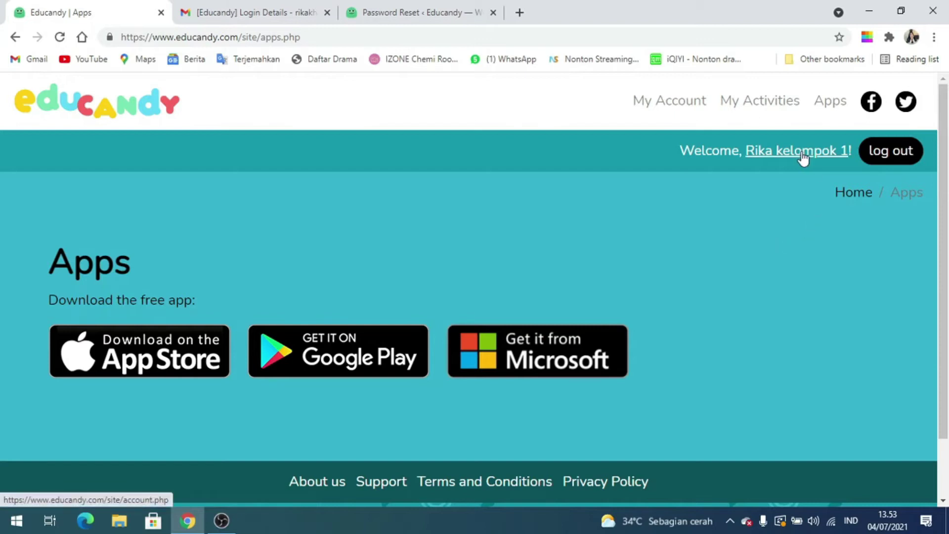
{"action": "left_click", "coordinate": [168, 117]}
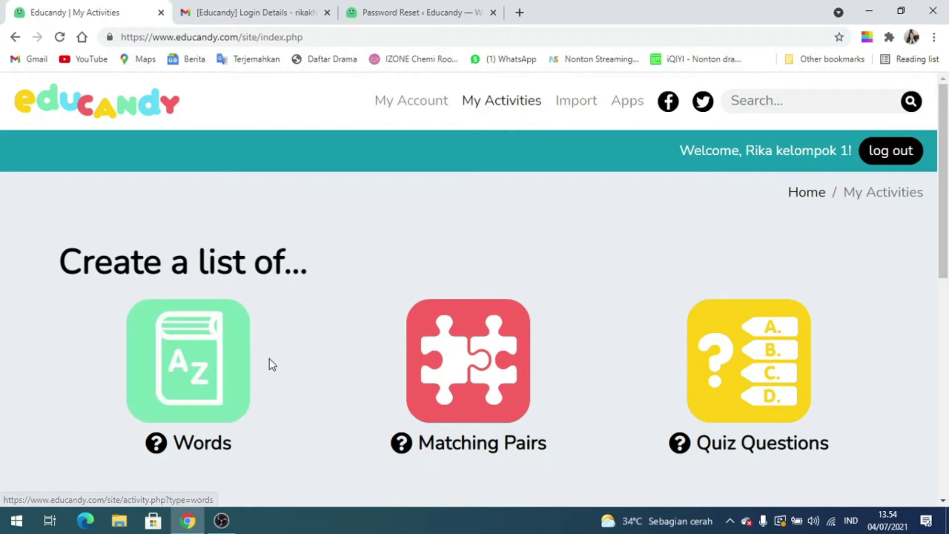
{"action": "scroll", "coordinate": [275, 360], "scroll_direction": "down", "scroll_amount": 2}
{"action": "scroll", "coordinate": [275, 360], "scroll_direction": "down", "scroll_amount": 3}
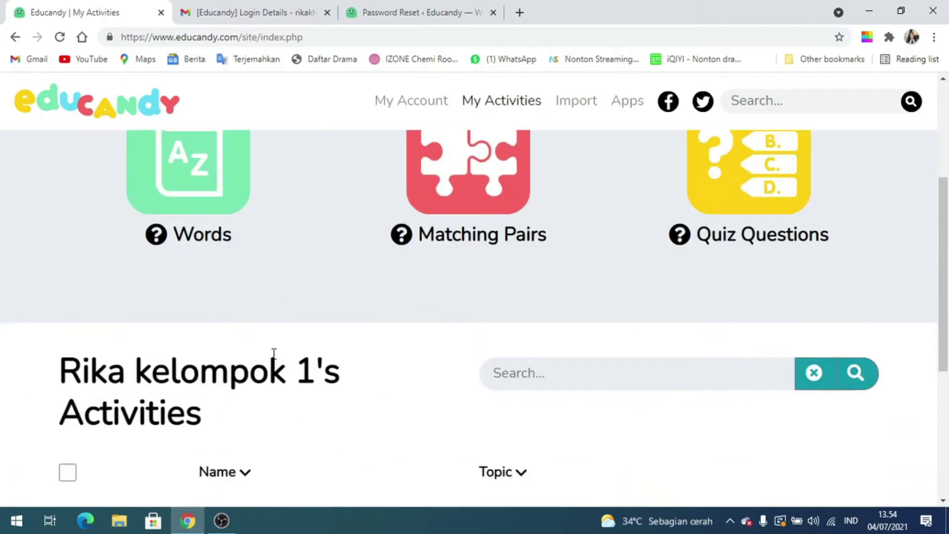
{"action": "scroll", "coordinate": [274, 352], "scroll_direction": "down", "scroll_amount": 4}
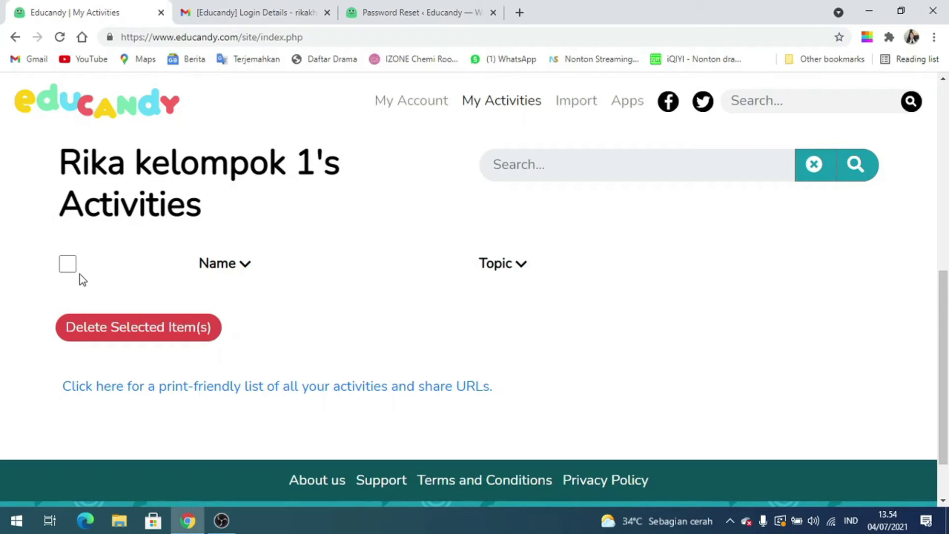
{"action": "scroll", "coordinate": [79, 274], "scroll_direction": "up", "scroll_amount": 10}
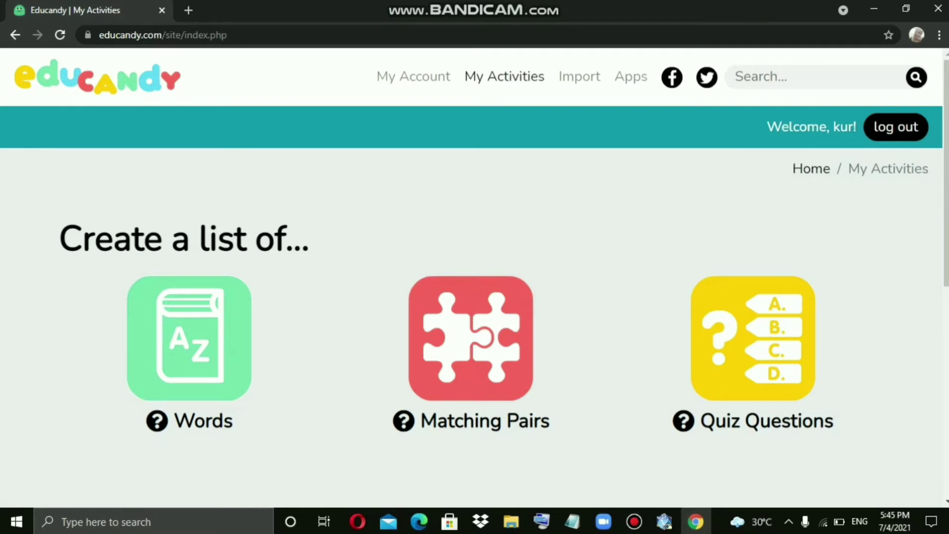
{"action": "left_click", "coordinate": [413, 76]}
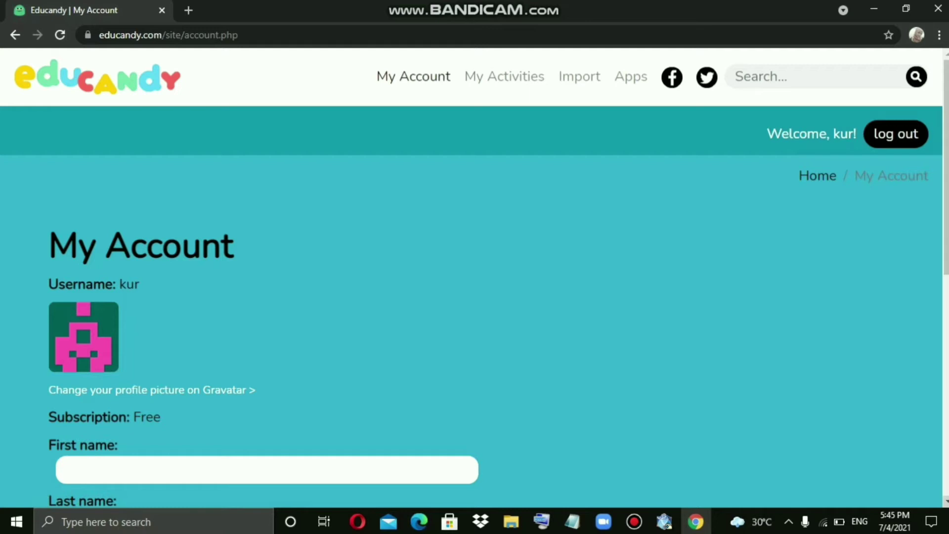
{"action": "scroll", "coordinate": [475, 285], "scroll_direction": "down", "scroll_amount": 2}
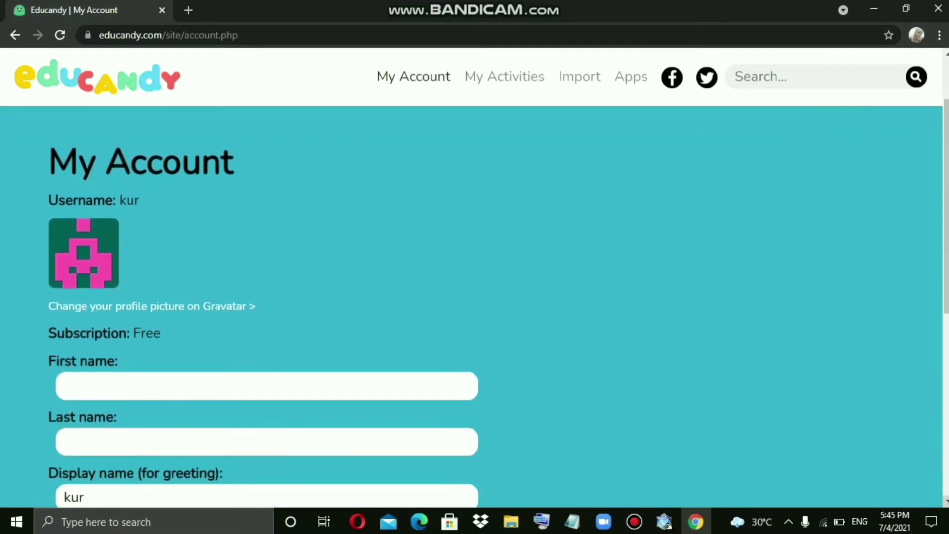
{"action": "scroll", "coordinate": [475, 297], "scroll_direction": "down", "scroll_amount": 1}
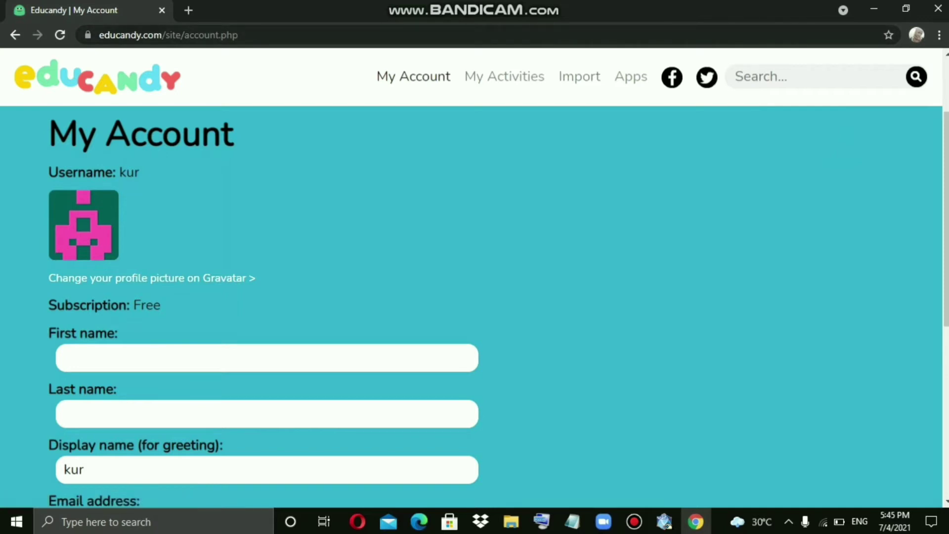
{"action": "left_click", "coordinate": [98, 77]}
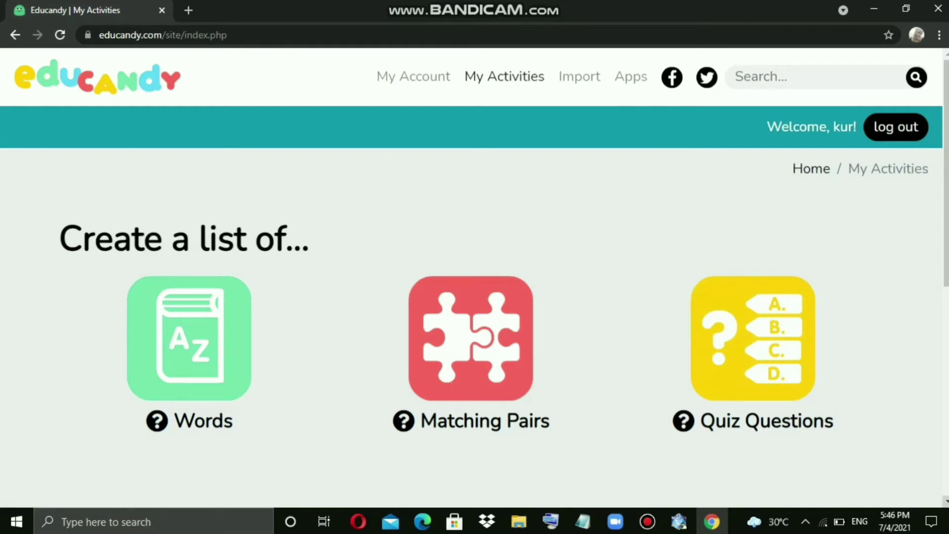
Scroll down the empty My Activities list, then go to the Import page
{"action": "scroll", "coordinate": [474, 284], "scroll_direction": "down", "scroll_amount": 3}
{"action": "scroll", "coordinate": [474, 284], "scroll_direction": "down", "scroll_amount": 3}
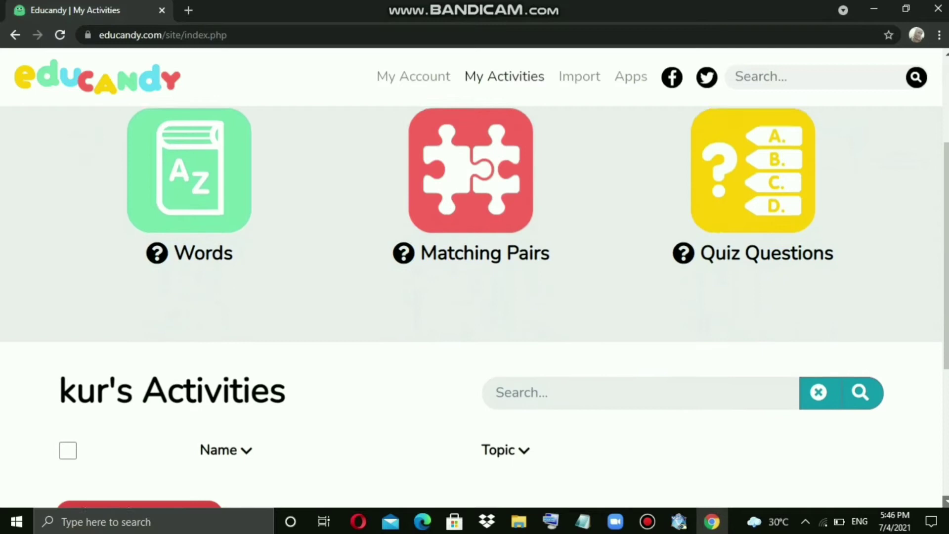
{"action": "scroll", "coordinate": [474, 284], "scroll_direction": "down", "scroll_amount": 3}
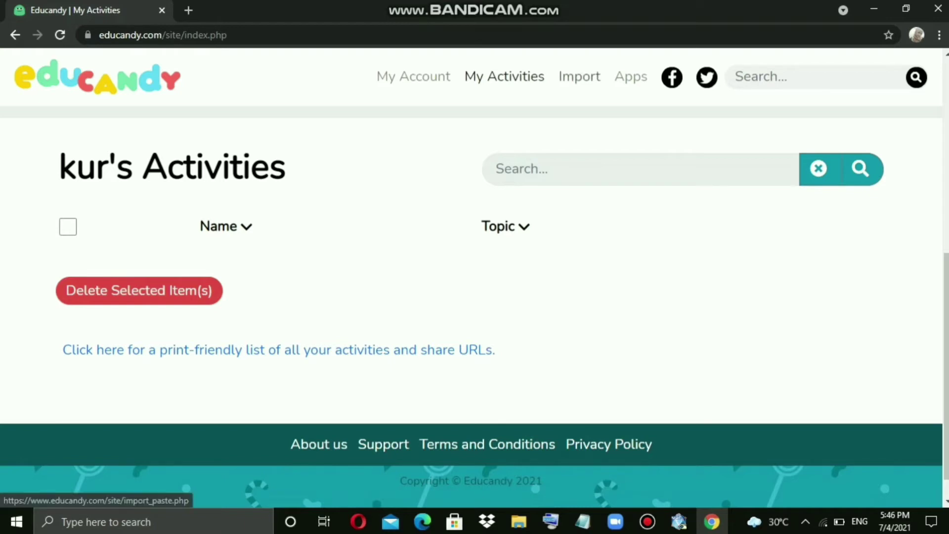
{"action": "left_click", "coordinate": [579, 76]}
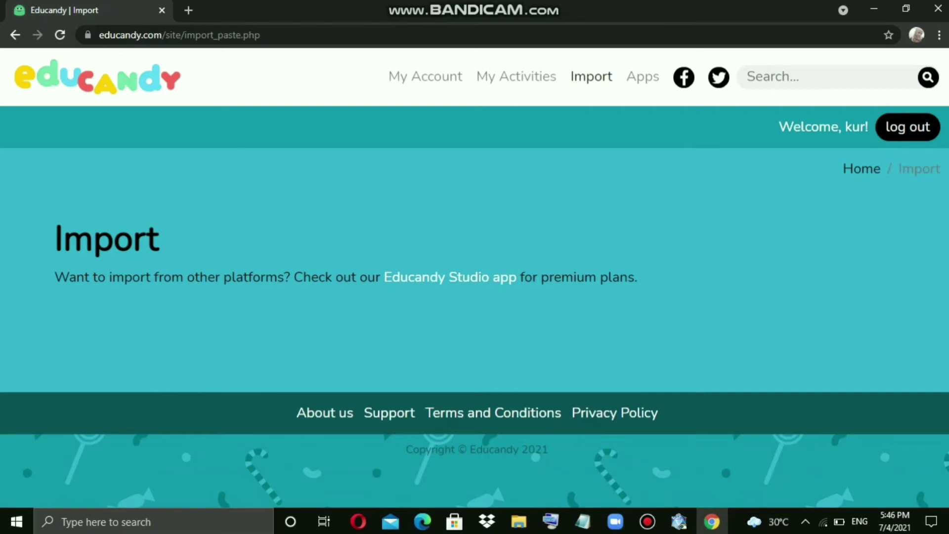
Show Educandy's Apps page with App Store, Google Play and Microsoft downloads
{"action": "left_click", "coordinate": [642, 76]}
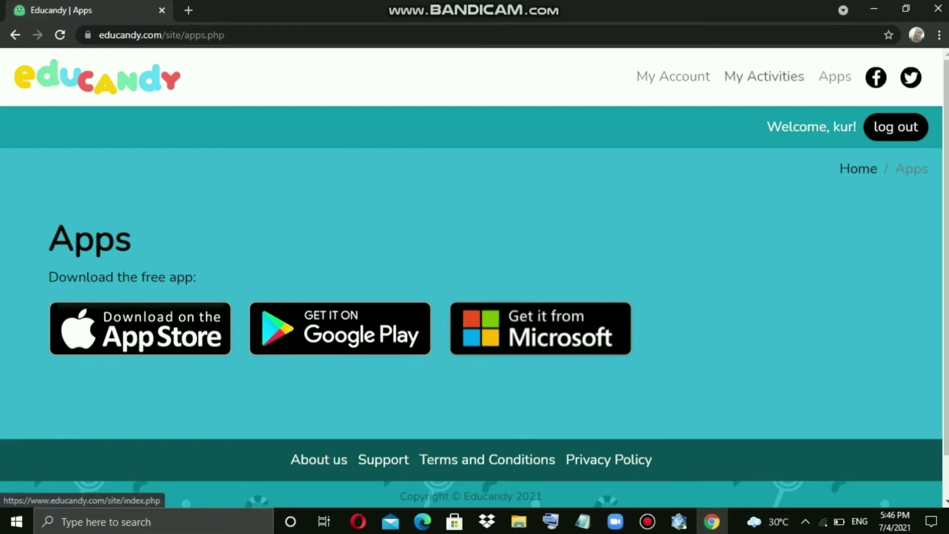
Go back to My Activities to pick Words, Matching Pairs or Quiz Questions
{"action": "left_click", "coordinate": [764, 77]}
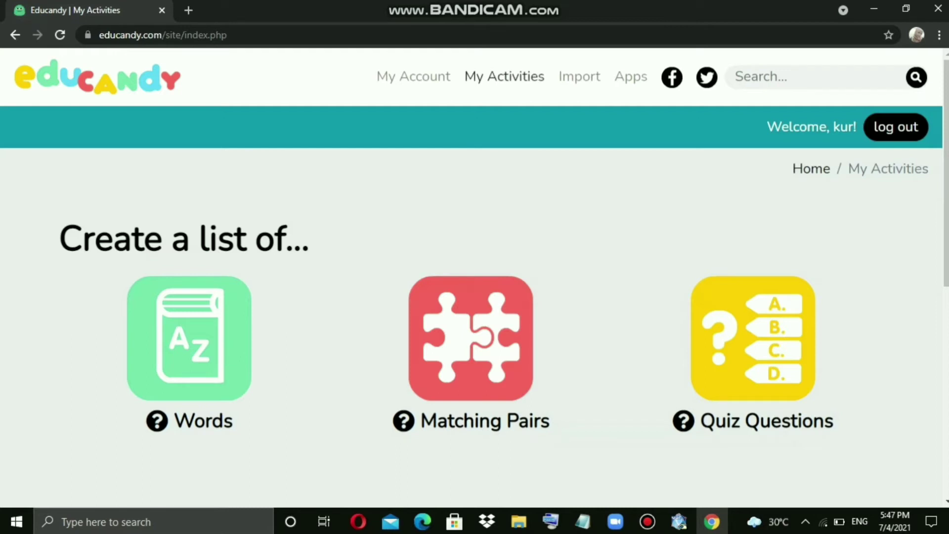
{"action": "left_click", "coordinate": [764, 76]}
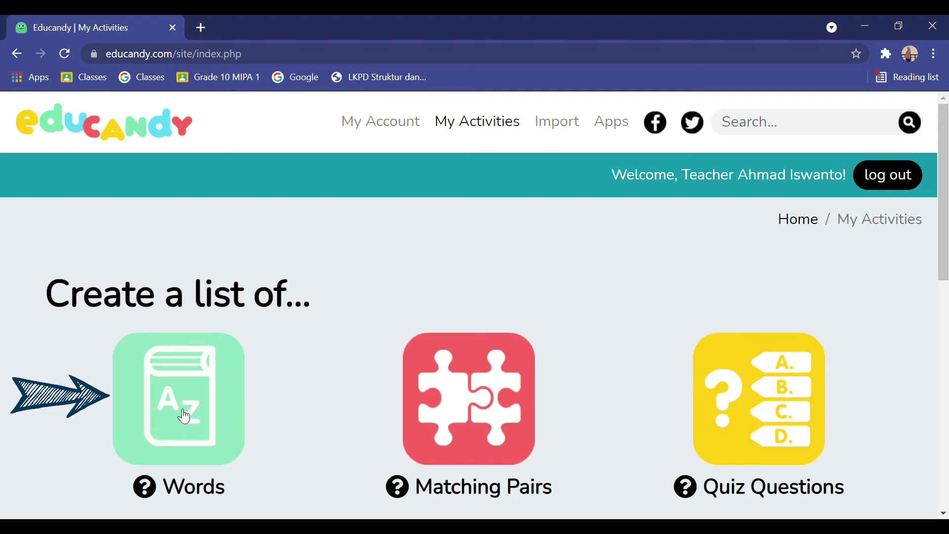
Create a Words list named 'Pembelajaran Simbol Matematika' with subject 'Matematika'
{"action": "left_click", "coordinate": [184, 417]}
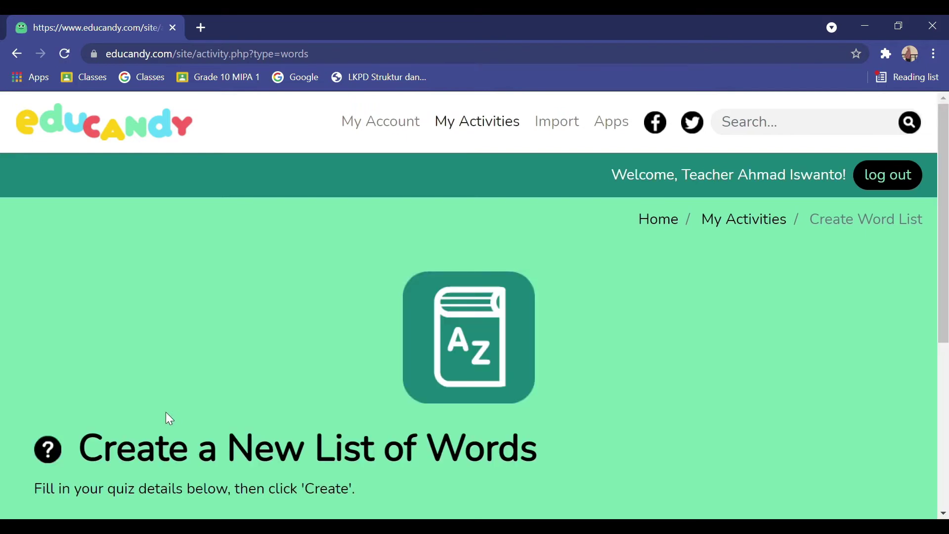
{"action": "scroll", "coordinate": [336, 422], "scroll_direction": "down", "scroll_amount": 3}
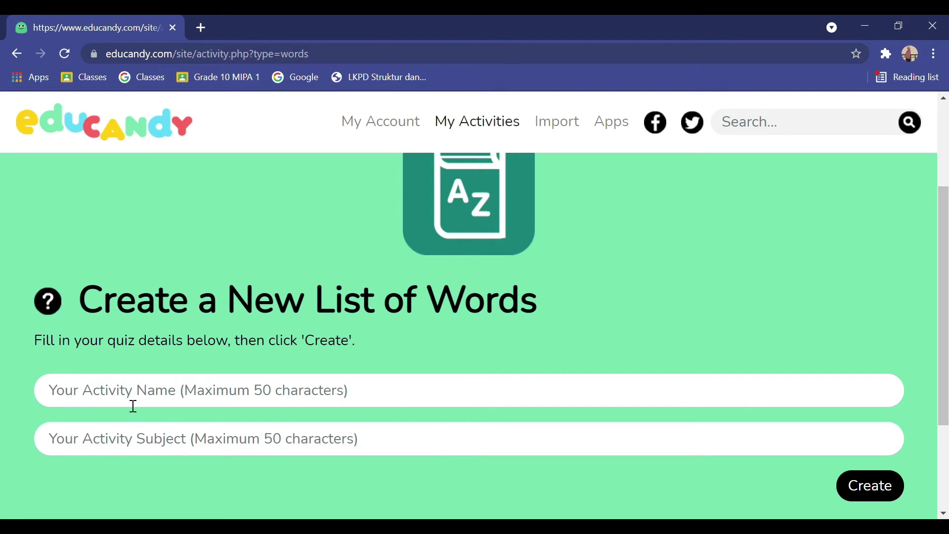
{"action": "left_click", "coordinate": [180, 405]}
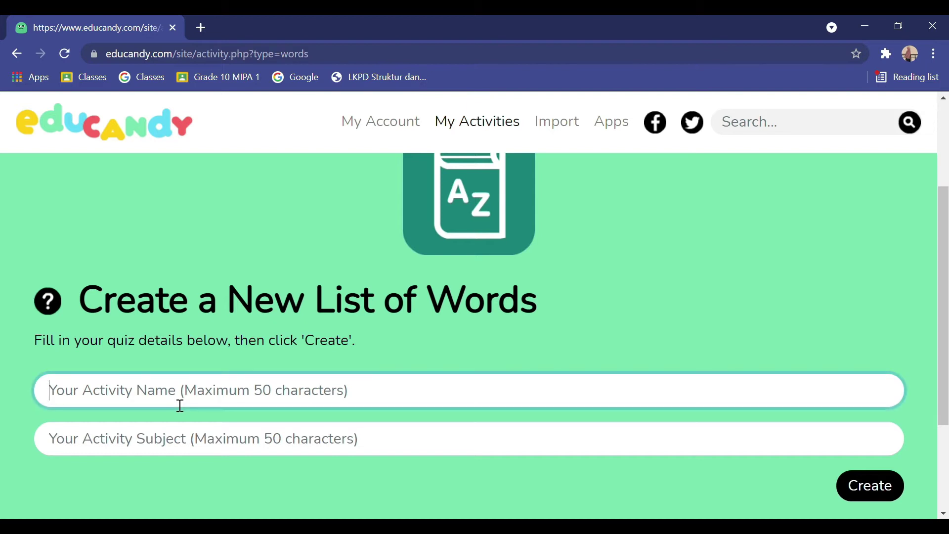
{"action": "type", "text": "Pembelajaran Simbol Matematika"}
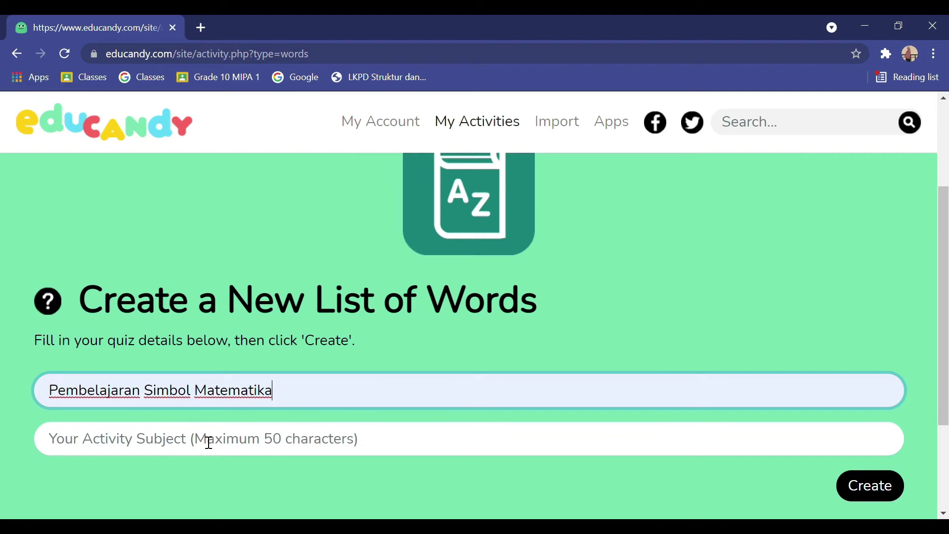
{"action": "left_click", "coordinate": [208, 442]}
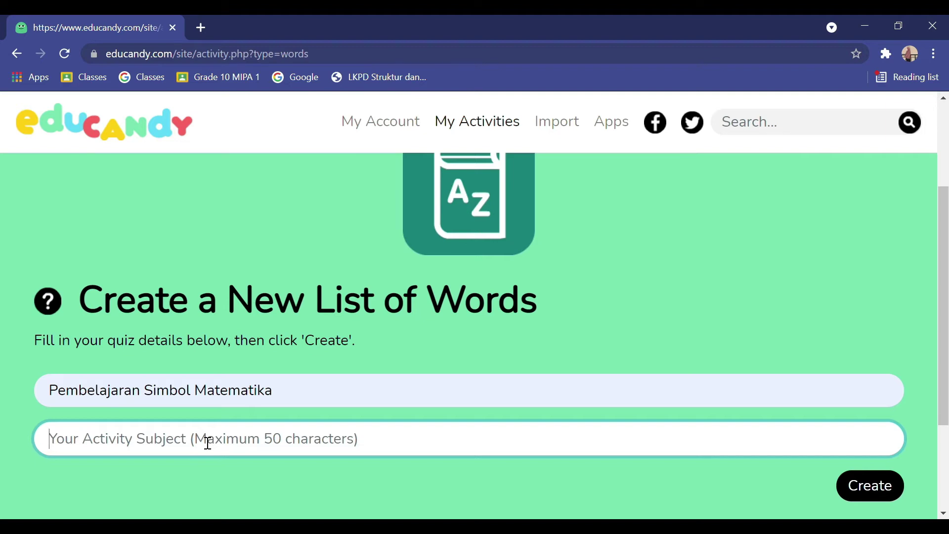
{"action": "type", "text": "Mate"}
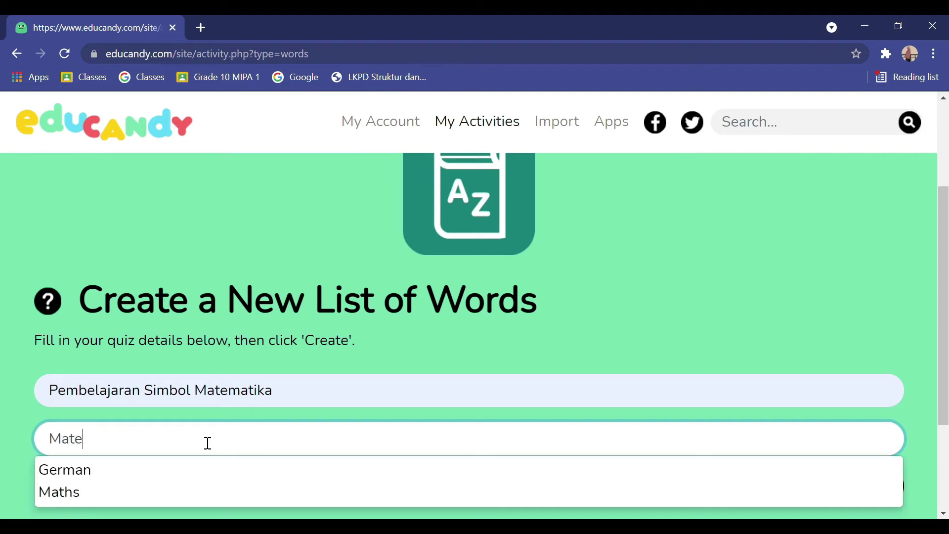
{"action": "type", "text": "matika"}
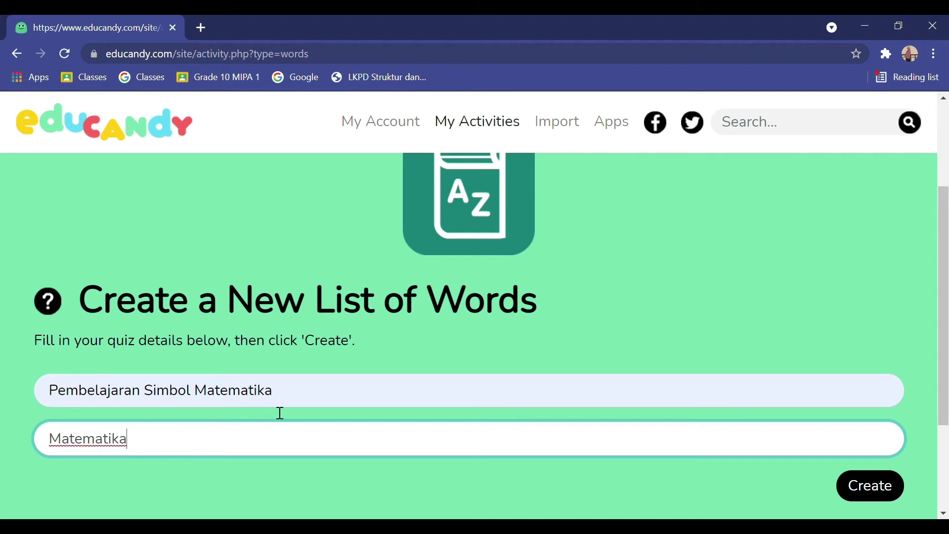
{"action": "scroll", "coordinate": [537, 409], "scroll_direction": "down", "scroll_amount": 2}
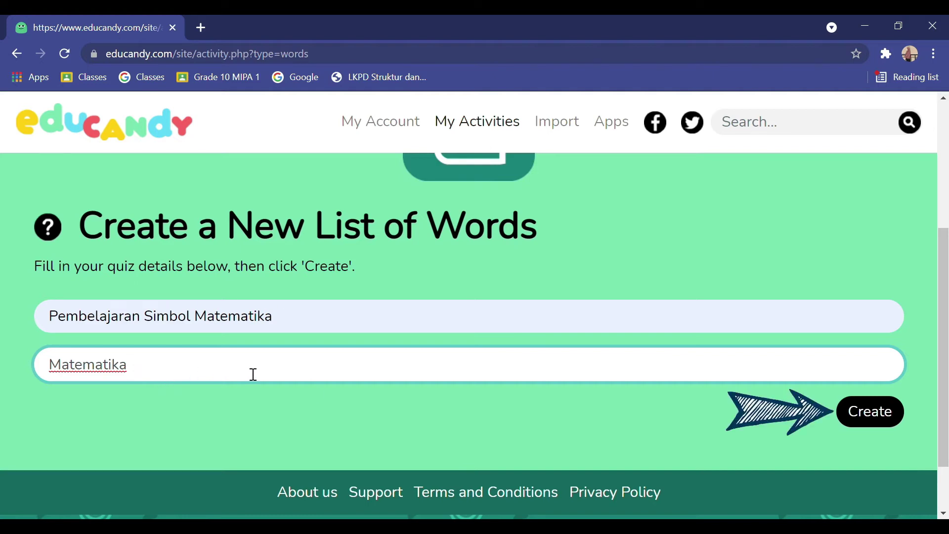
{"action": "left_click", "coordinate": [694, 457]}
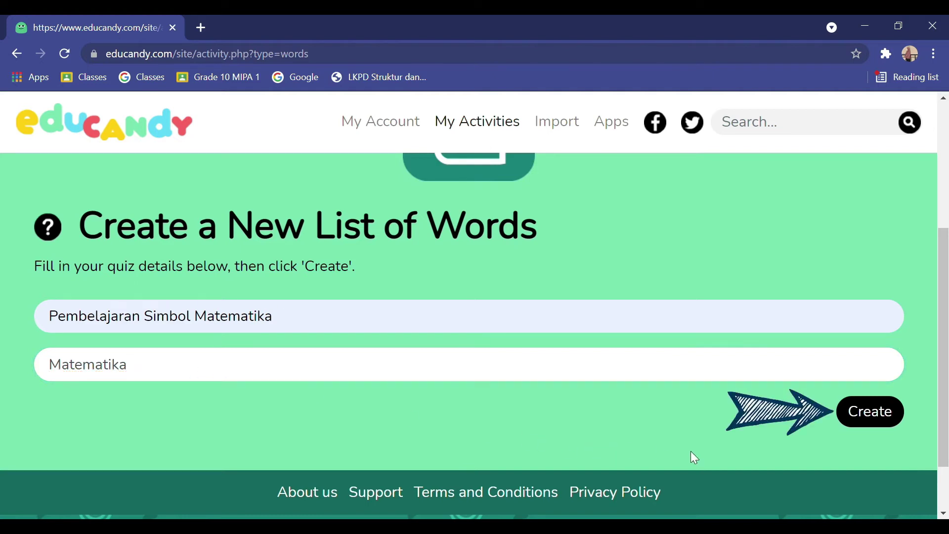
{"action": "left_click", "coordinate": [878, 414]}
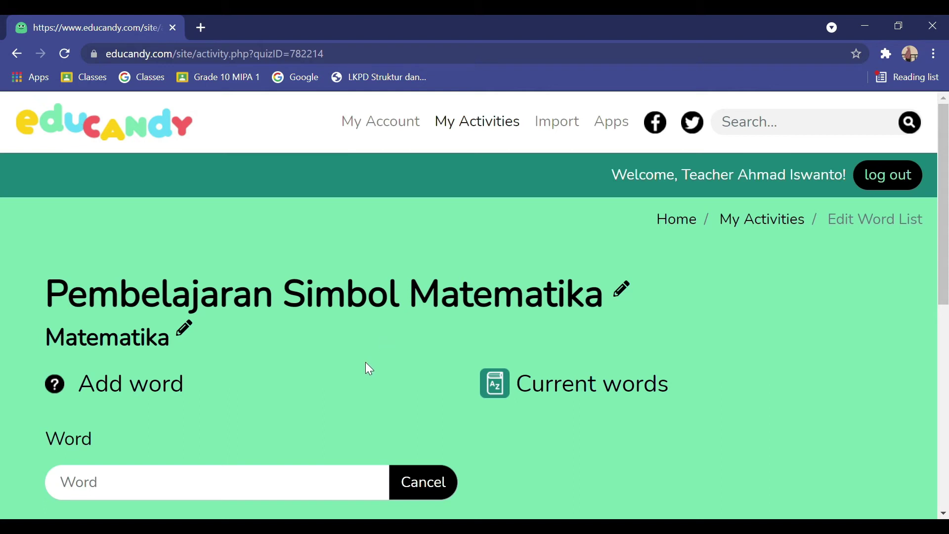
Scroll down to the Add word form of the still-empty word list
{"action": "scroll", "coordinate": [366, 363], "scroll_direction": "down", "scroll_amount": 1}
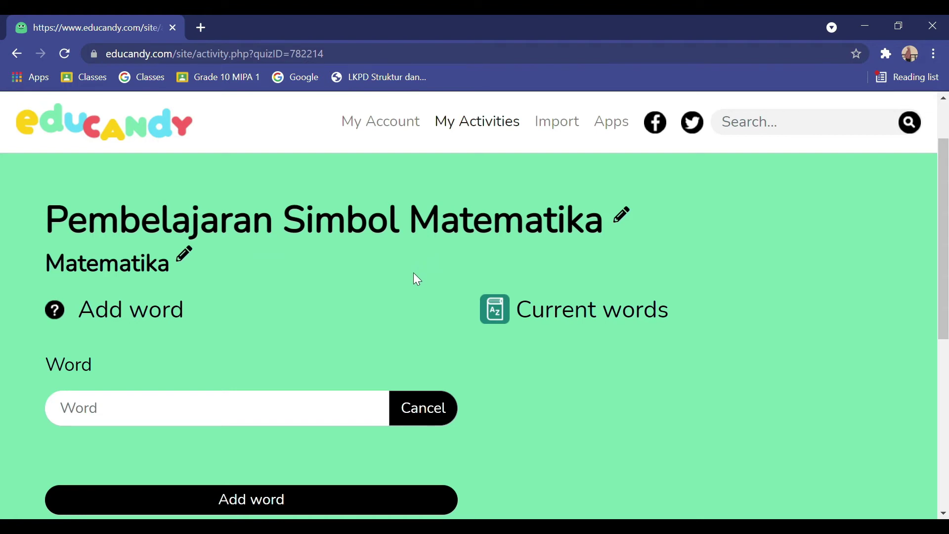
Enter Integral, Sigma and Beta in the Word field, adding each to the list
{"action": "left_click", "coordinate": [204, 412]}
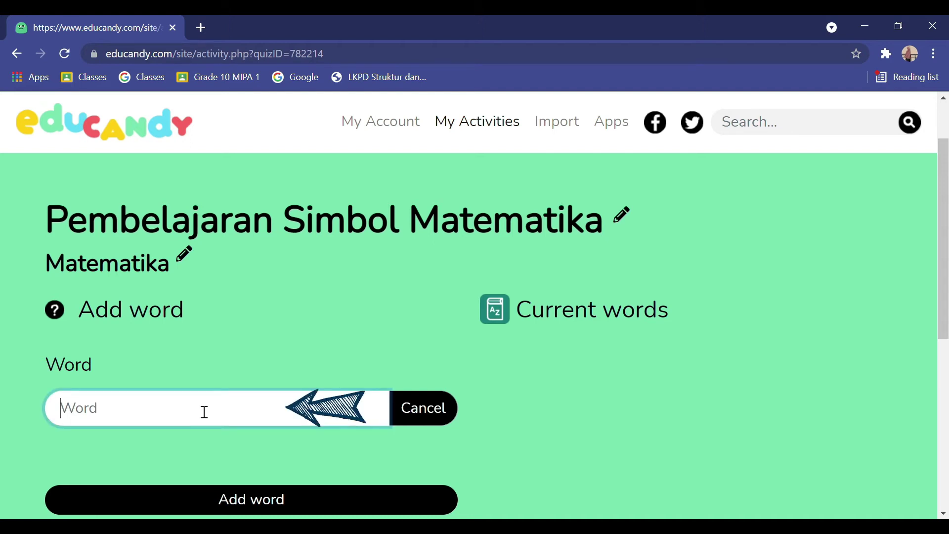
{"action": "type", "text": "Integral"}
{"action": "scroll", "coordinate": [229, 426], "scroll_direction": "down", "scroll_amount": 1}
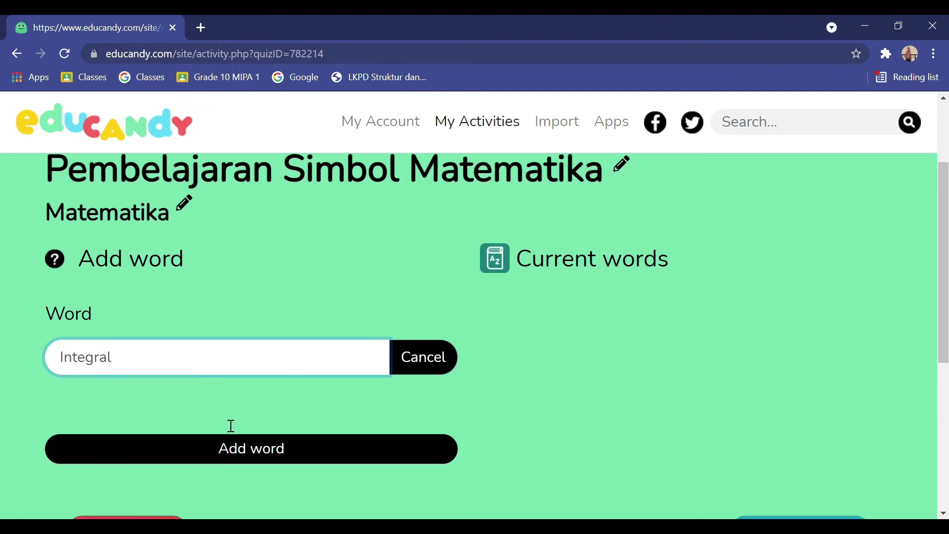
{"action": "left_click", "coordinate": [280, 425]}
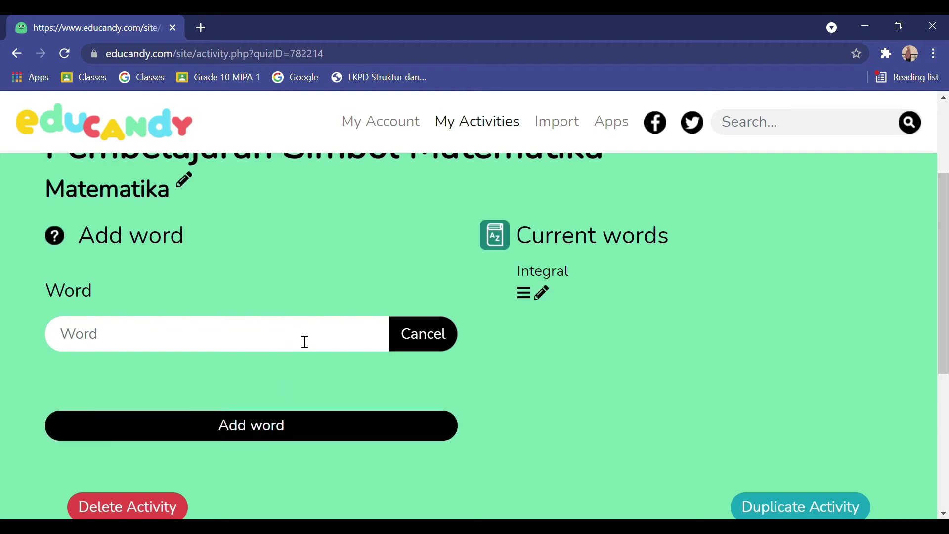
{"action": "left_click", "coordinate": [262, 343]}
{"action": "type", "text": "Sigma"}
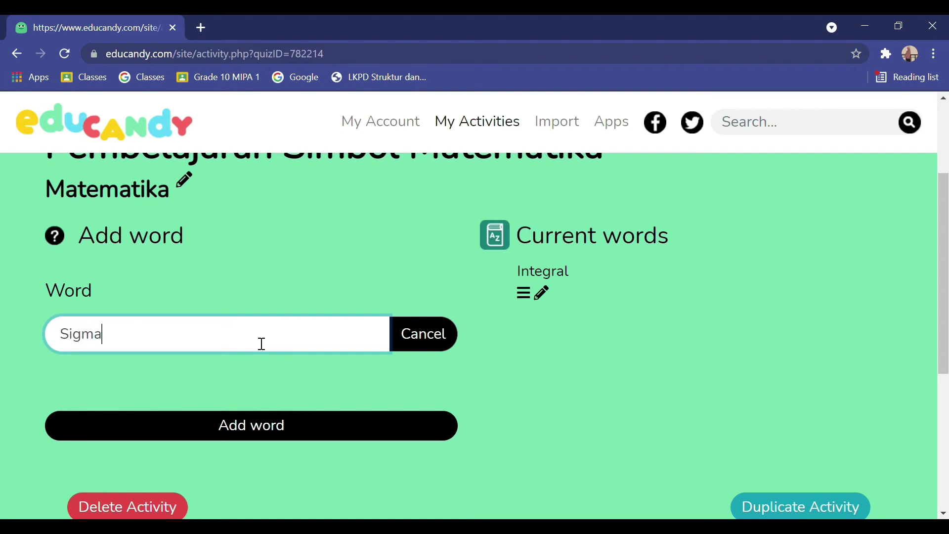
{"action": "left_click", "coordinate": [321, 434]}
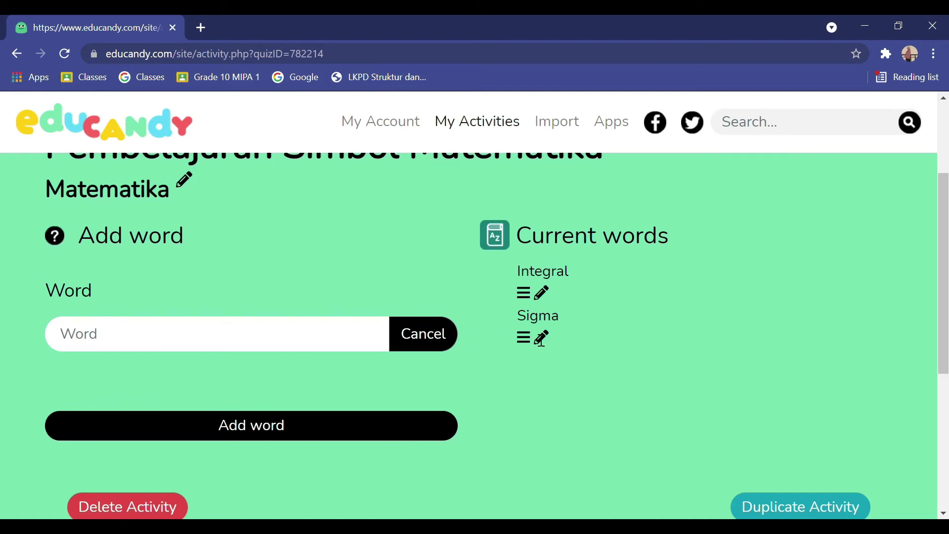
{"action": "left_click", "coordinate": [283, 342]}
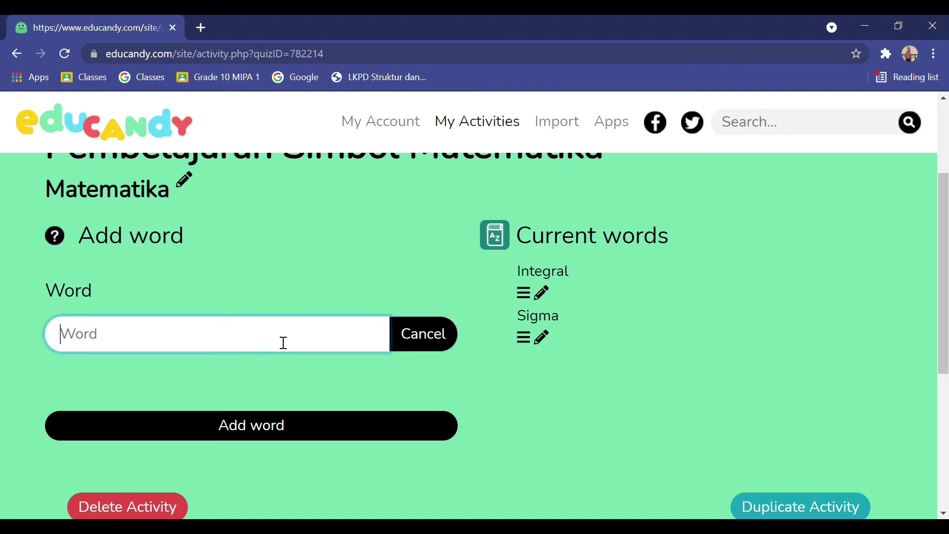
{"action": "type", "text": "Beta"}
{"action": "left_click", "coordinate": [306, 423]}
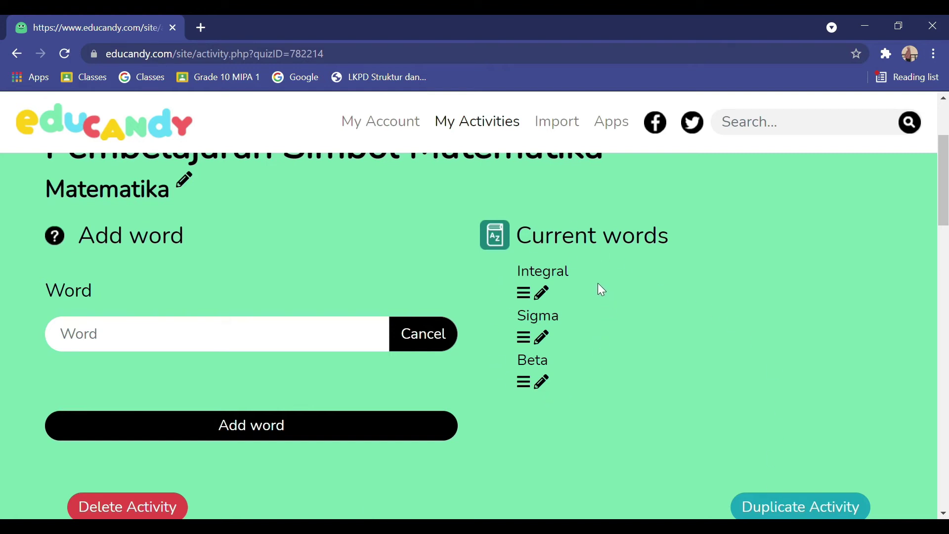
{"action": "scroll", "coordinate": [596, 287], "scroll_direction": "up", "scroll_amount": 1}
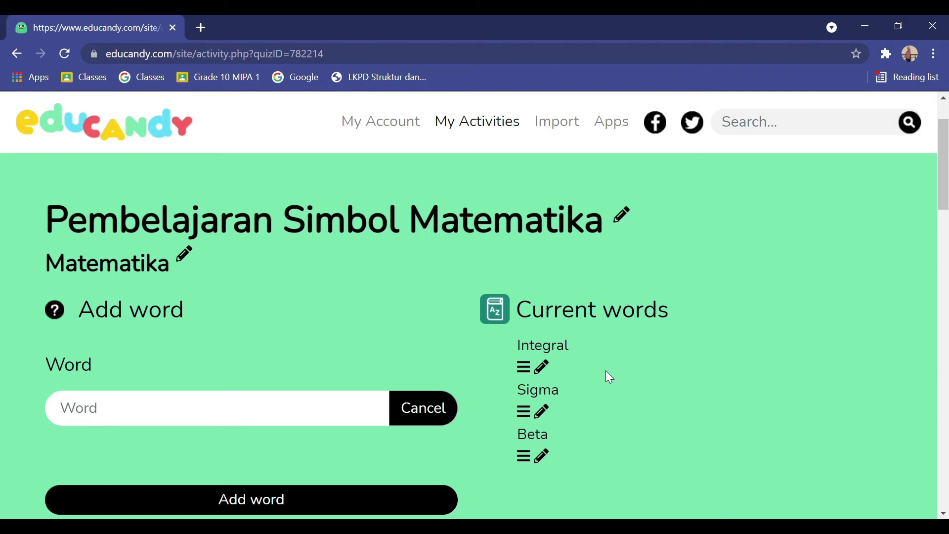
{"action": "scroll", "coordinate": [606, 371], "scroll_direction": "down", "scroll_amount": 3}
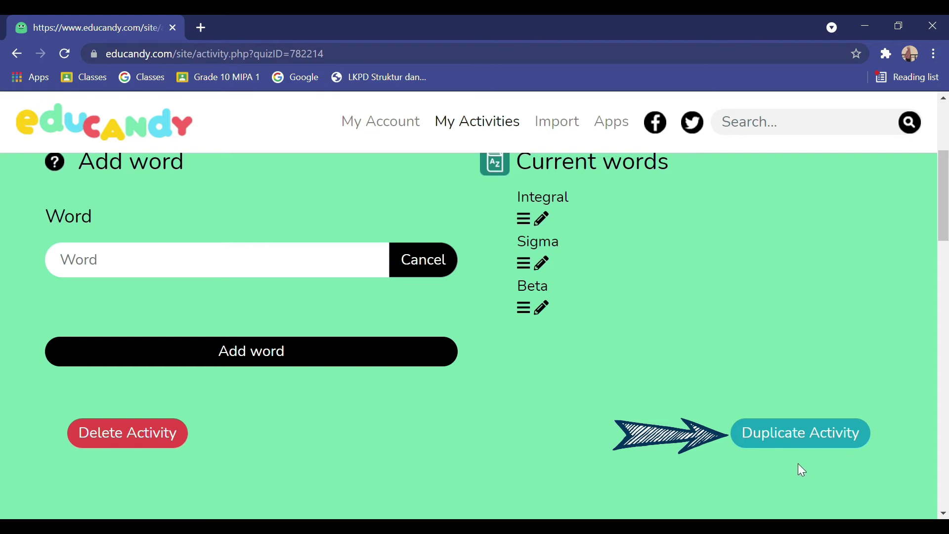
{"action": "scroll", "coordinate": [710, 416], "scroll_direction": "up", "scroll_amount": 3}
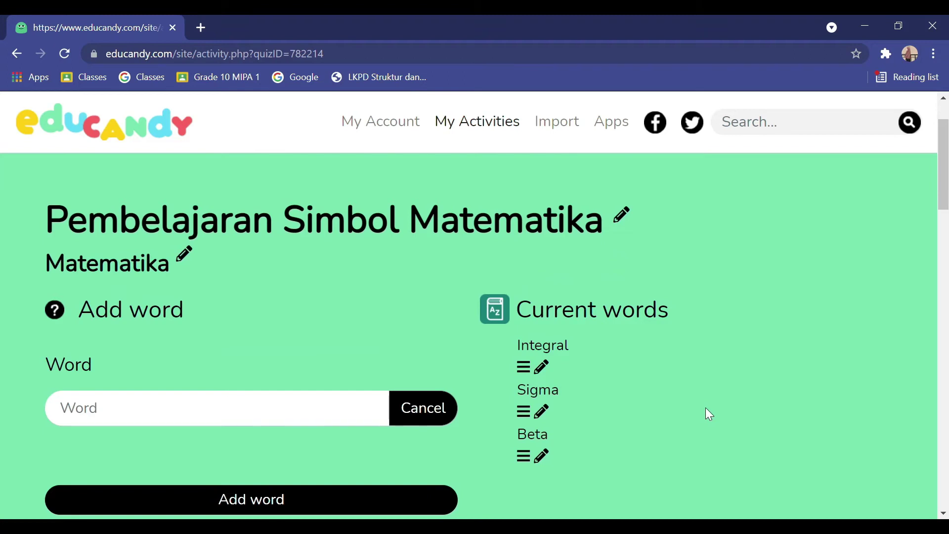
{"action": "scroll", "coordinate": [706, 408], "scroll_direction": "up", "scroll_amount": 1}
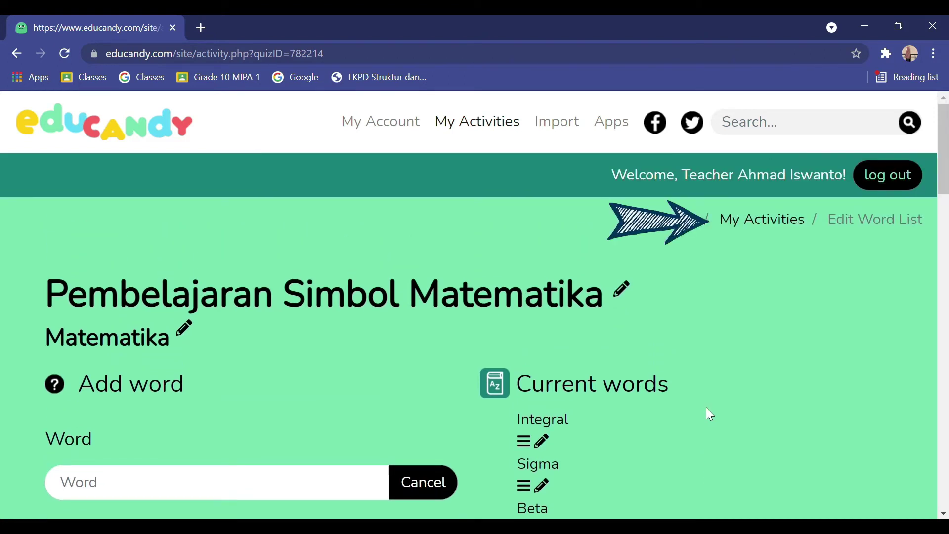
From My Activities, open the Share dialog for Pembelajaran Simbol Matematika
{"action": "left_click", "coordinate": [798, 225]}
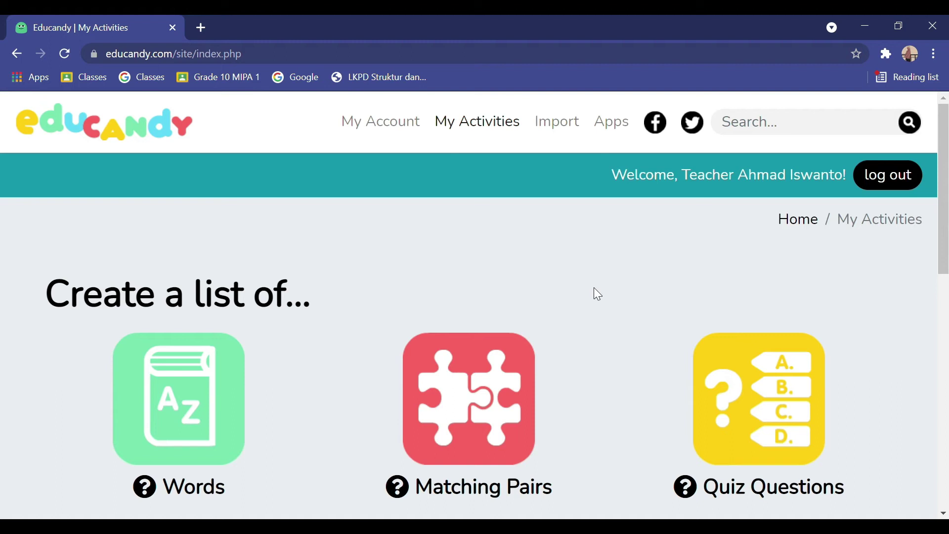
{"action": "scroll", "coordinate": [597, 294], "scroll_direction": "down", "scroll_amount": 8}
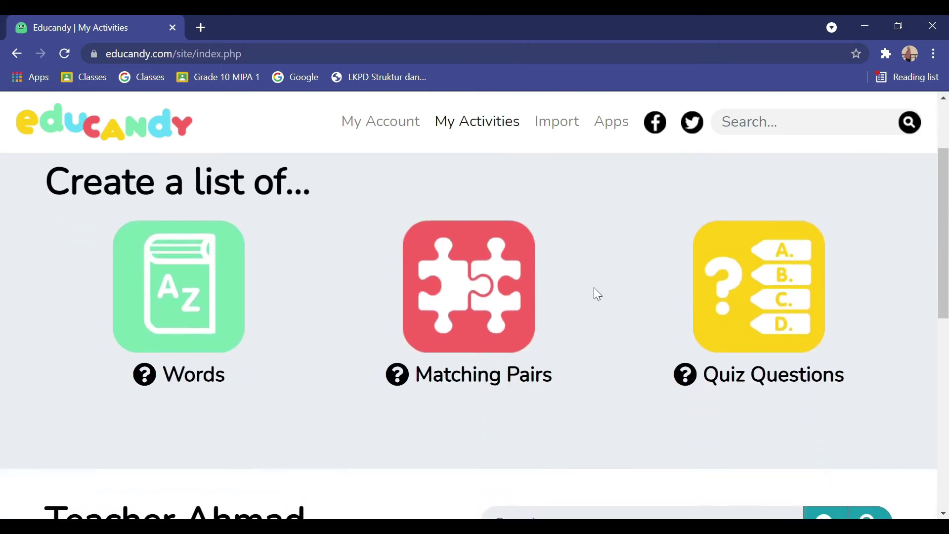
{"action": "scroll", "coordinate": [598, 294], "scroll_direction": "down", "scroll_amount": 1}
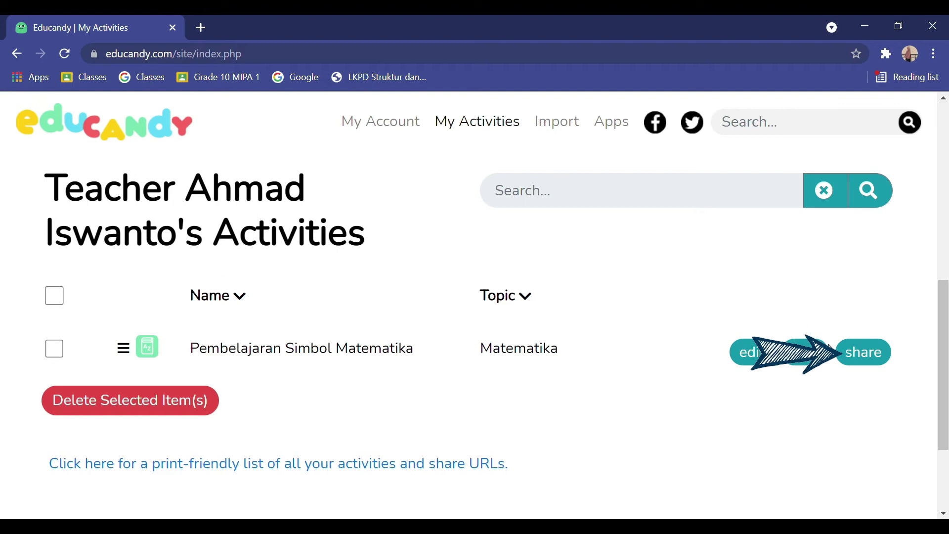
{"action": "left_click", "coordinate": [864, 353]}
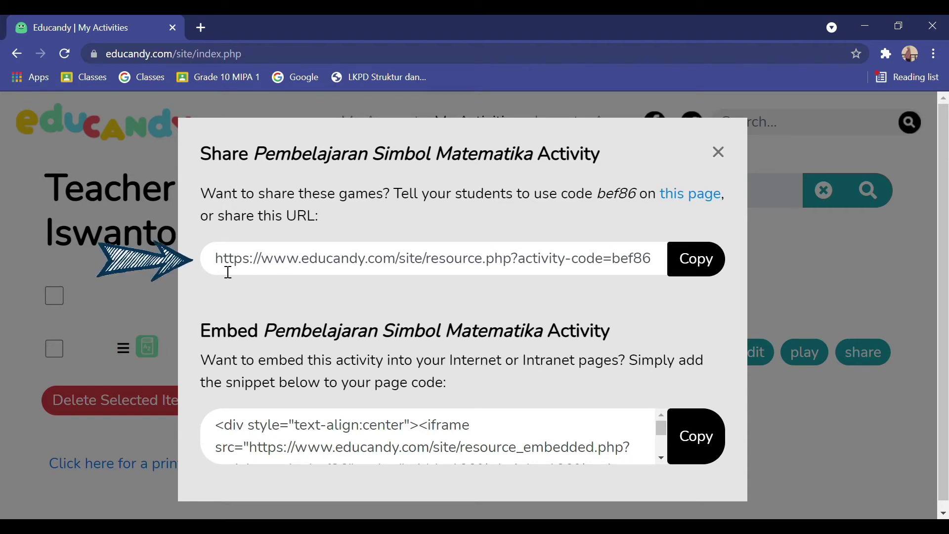
Select the whole share URL, then close the Share dialog
{"action": "left_click_drag", "start_coordinate": [225, 267], "coordinate": [713, 312]}
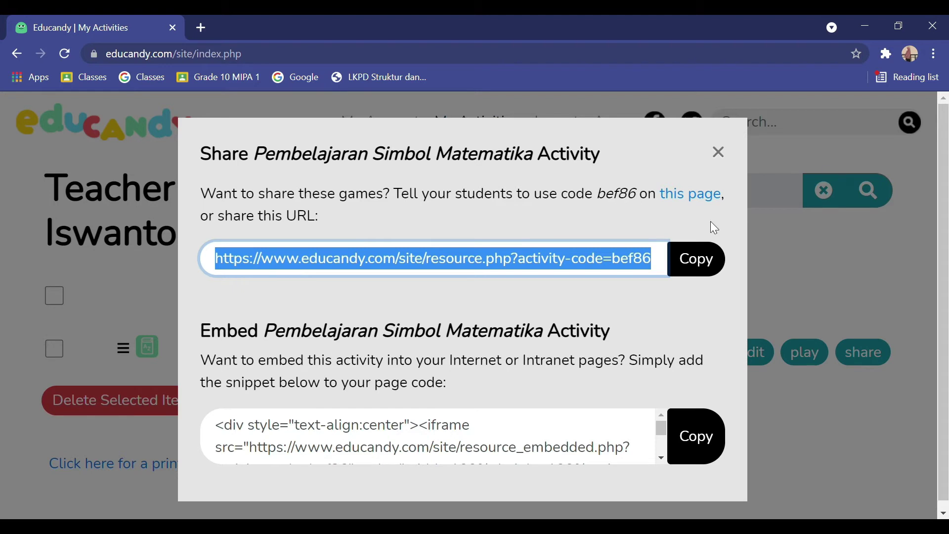
{"action": "left_click", "coordinate": [735, 158]}
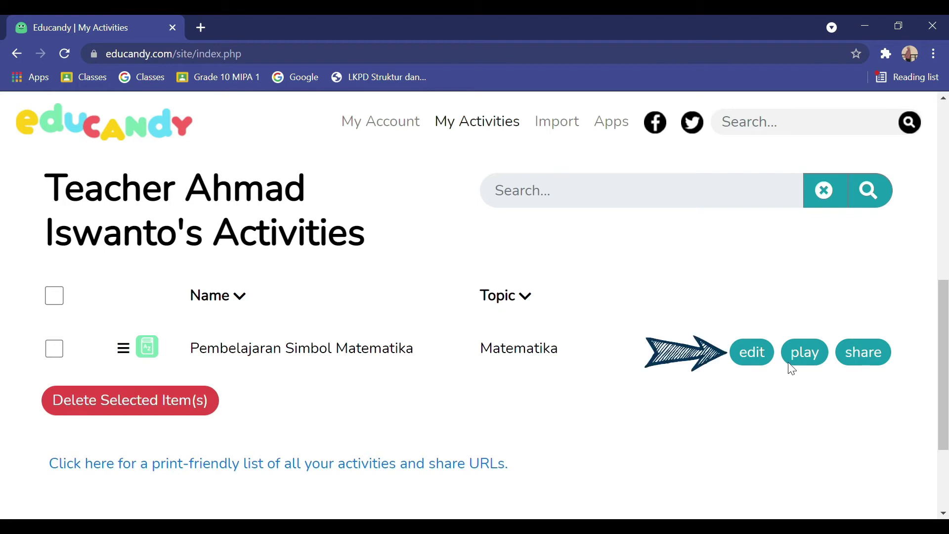
Open Pembelajaran Simbol Matematika for editing and review its words Integral, Sigma and Beta
{"action": "left_click", "coordinate": [750, 352]}
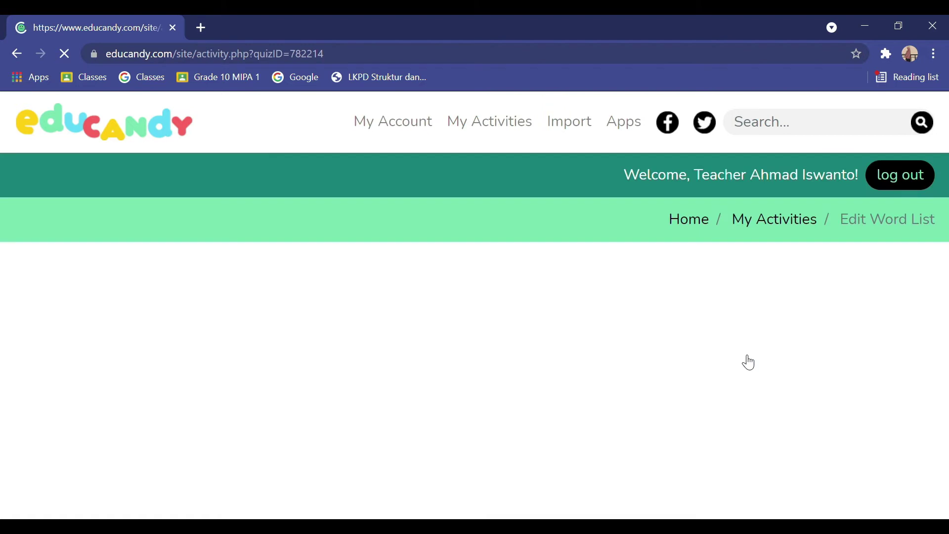
{"action": "scroll", "coordinate": [717, 350], "scroll_direction": "down", "scroll_amount": 1}
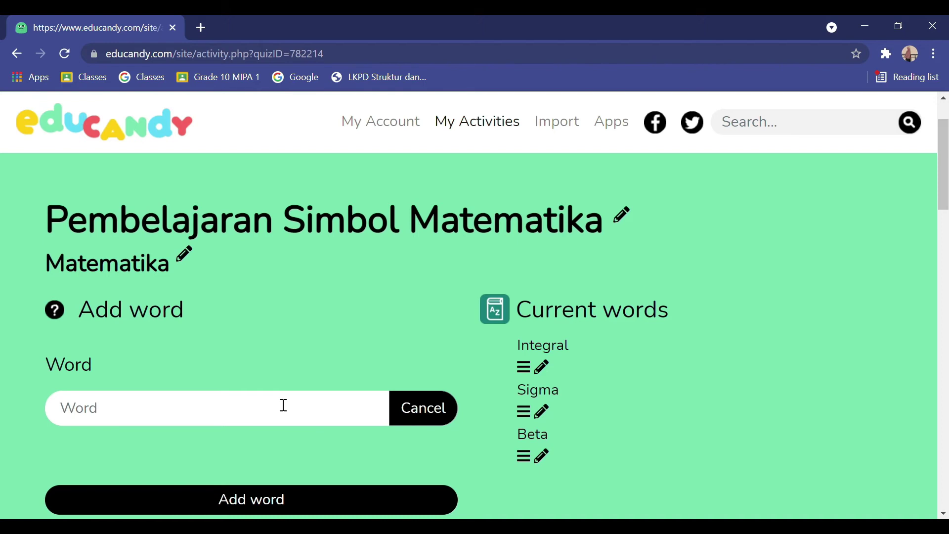
{"action": "scroll", "coordinate": [621, 377], "scroll_direction": "up", "scroll_amount": 1}
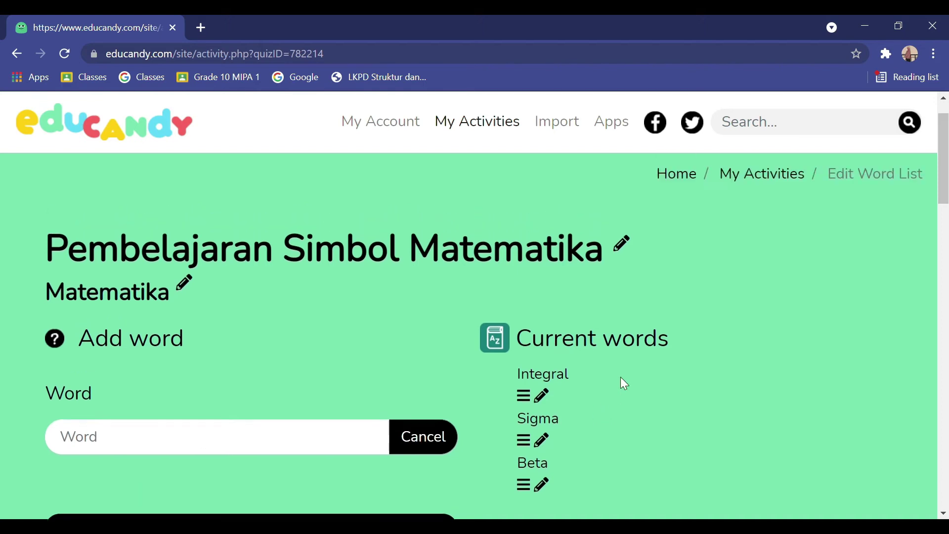
{"action": "scroll", "coordinate": [621, 377], "scroll_direction": "up", "scroll_amount": 1}
{"action": "scroll", "coordinate": [634, 341], "scroll_direction": "down", "scroll_amount": 3}
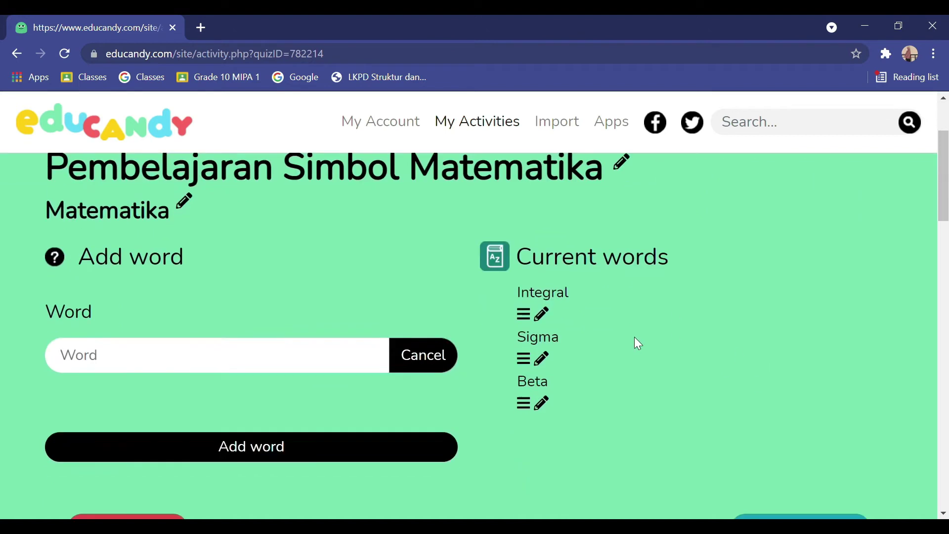
{"action": "scroll", "coordinate": [642, 318], "scroll_direction": "up", "scroll_amount": 3}
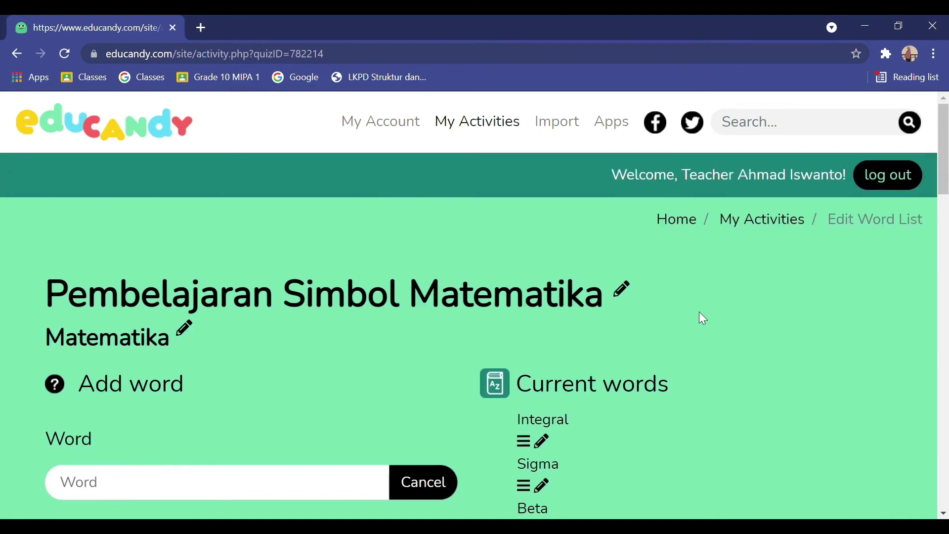
Go back to My Activities and open the Play dialog for Pembelajaran Simbol Matematika
{"action": "left_click", "coordinate": [783, 224]}
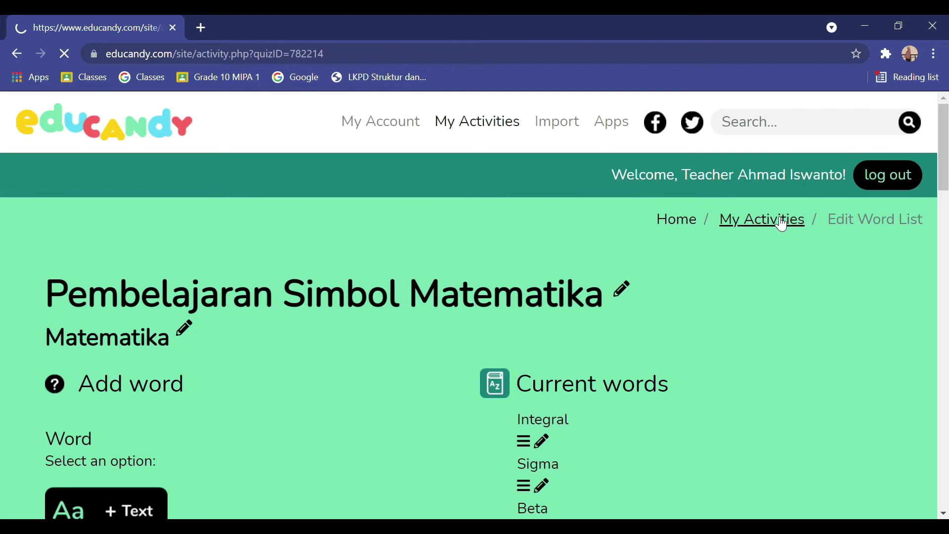
{"action": "scroll", "coordinate": [743, 276], "scroll_direction": "down", "scroll_amount": 8}
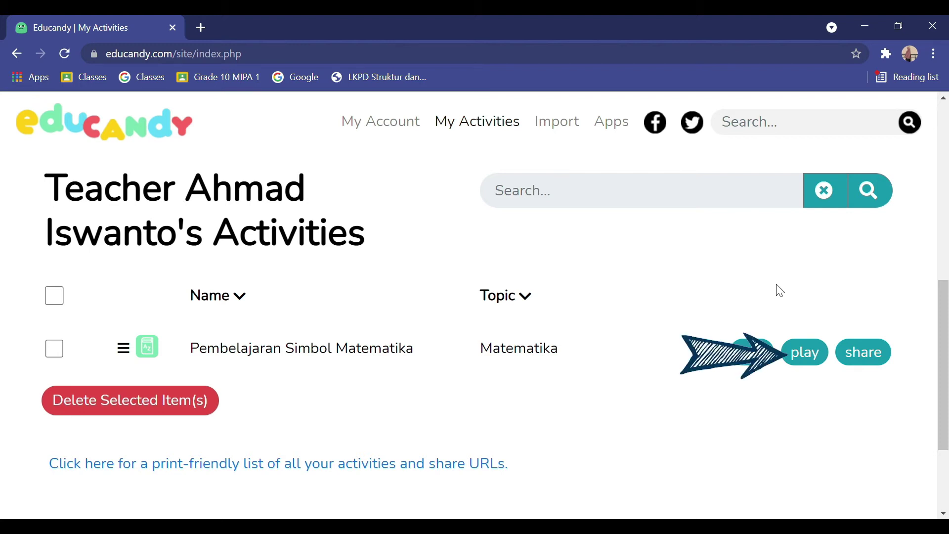
{"action": "left_click", "coordinate": [816, 365]}
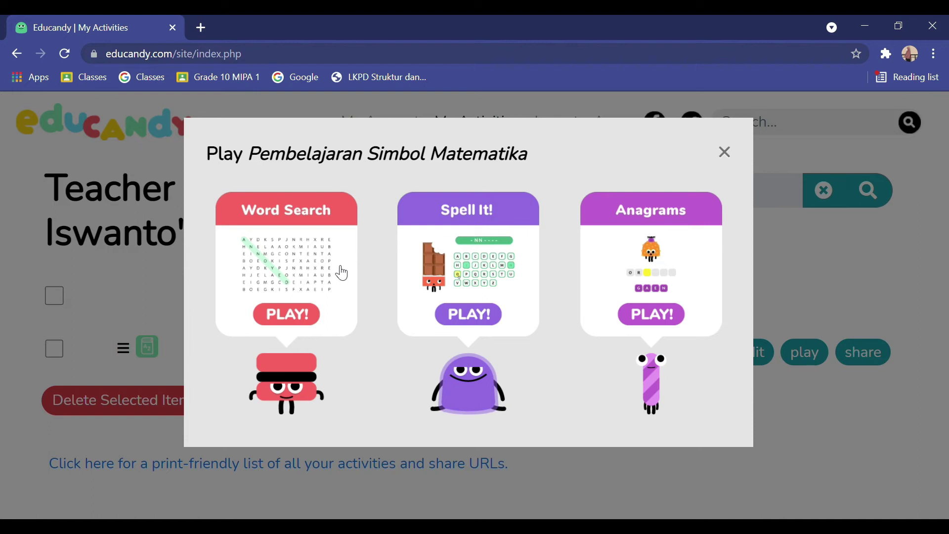
Launch Word Search and find INTEGRAL vertically and SIGMA diagonally in the grid
{"action": "left_click", "coordinate": [296, 326]}
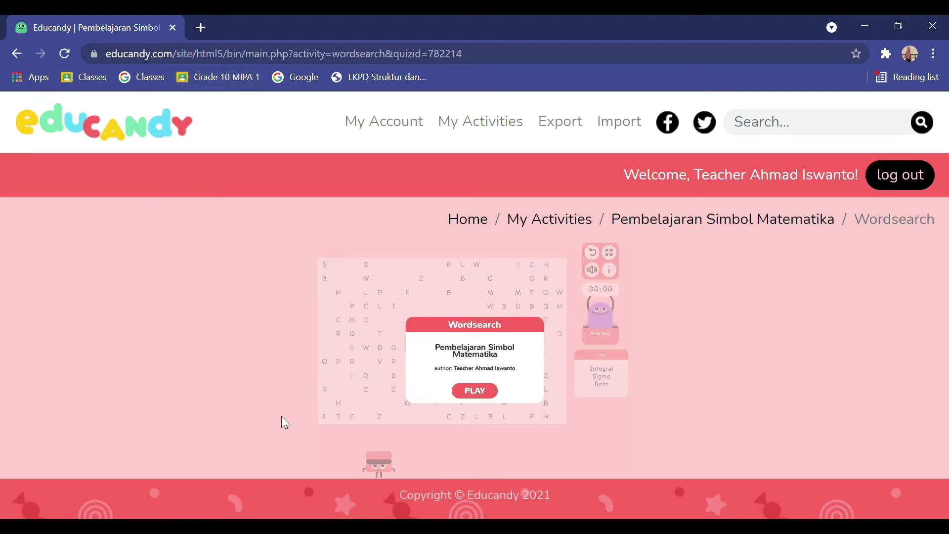
{"action": "left_click", "coordinate": [489, 396]}
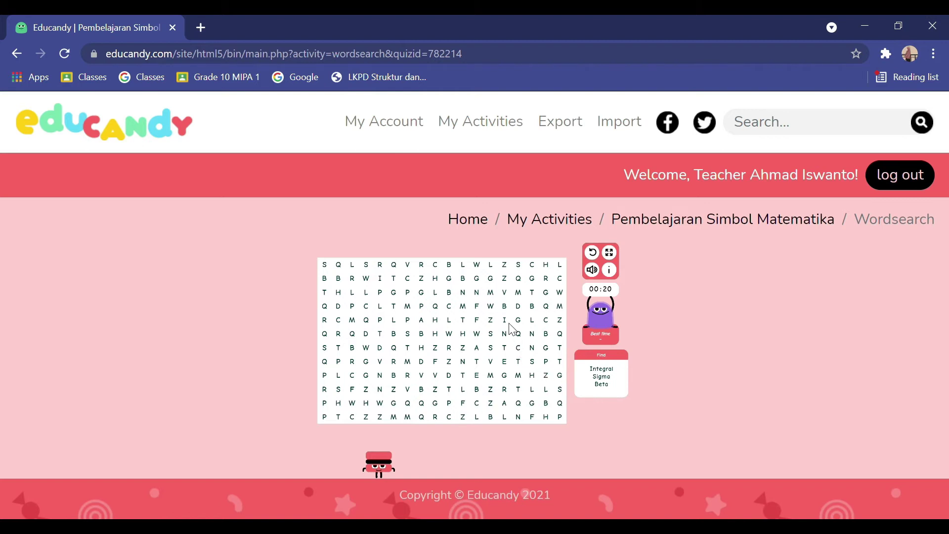
{"action": "left_click_drag", "start_coordinate": [505, 320], "coordinate": [507, 416]}
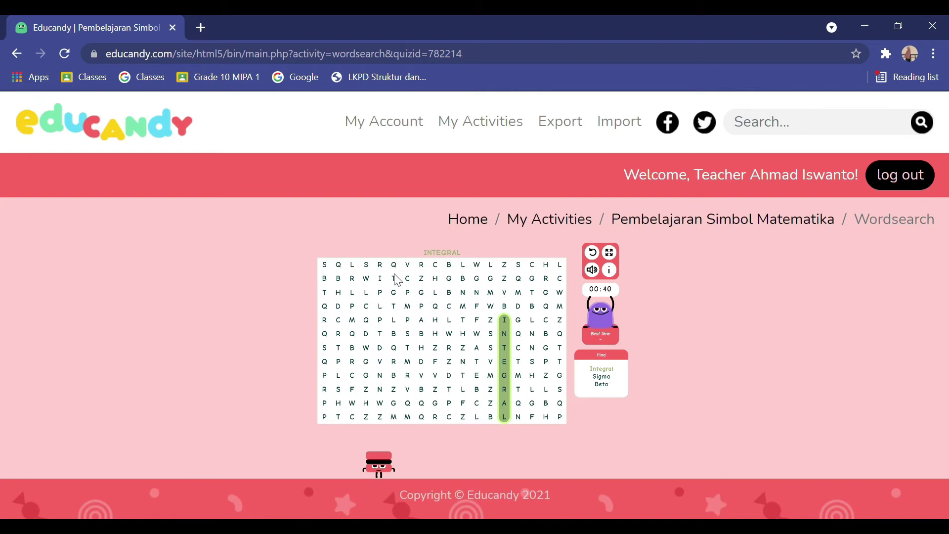
{"action": "left_click_drag", "start_coordinate": [368, 267], "coordinate": [424, 333]}
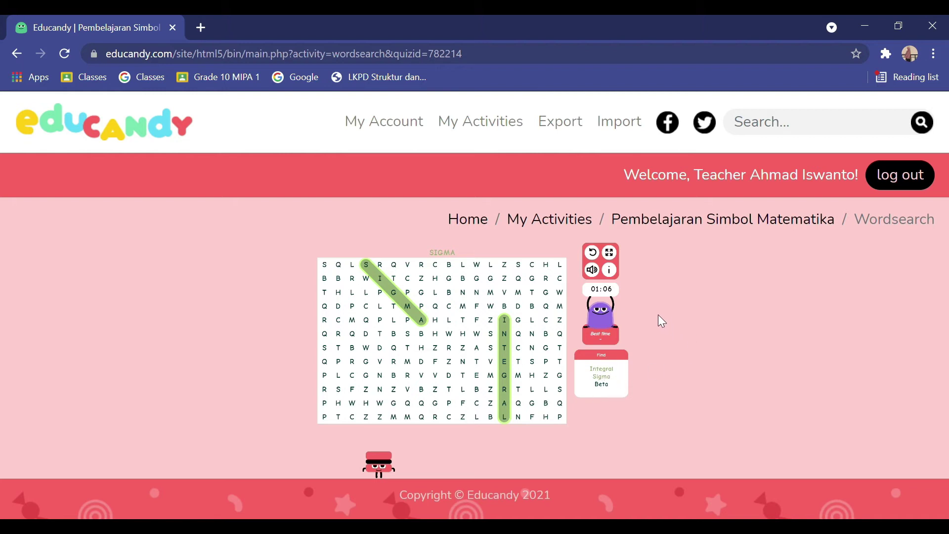
Return to My Activities and launch the Spell It! game for Pembelajaran Simbol Matematika
{"action": "left_click", "coordinate": [565, 225]}
{"action": "scroll", "coordinate": [534, 232], "scroll_direction": "down", "scroll_amount": 3}
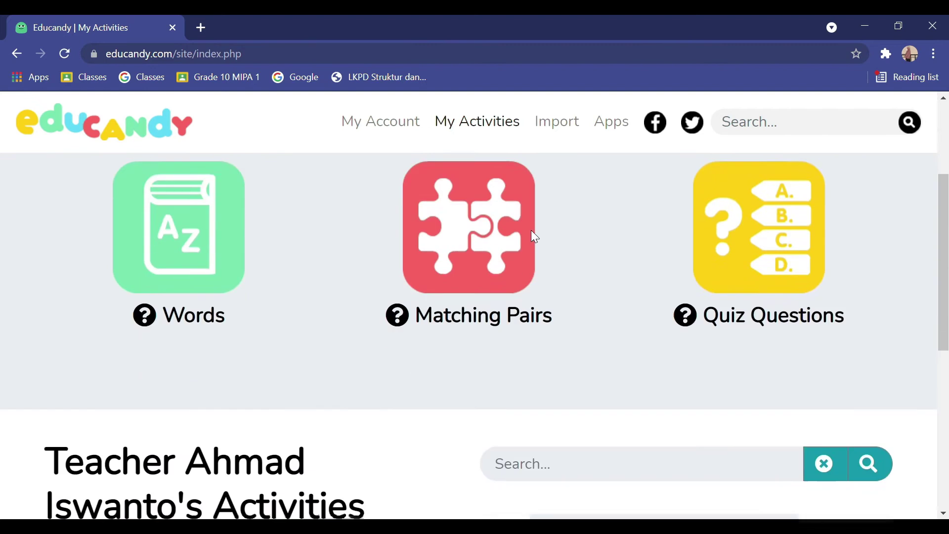
{"action": "scroll", "coordinate": [532, 236], "scroll_direction": "down", "scroll_amount": 6}
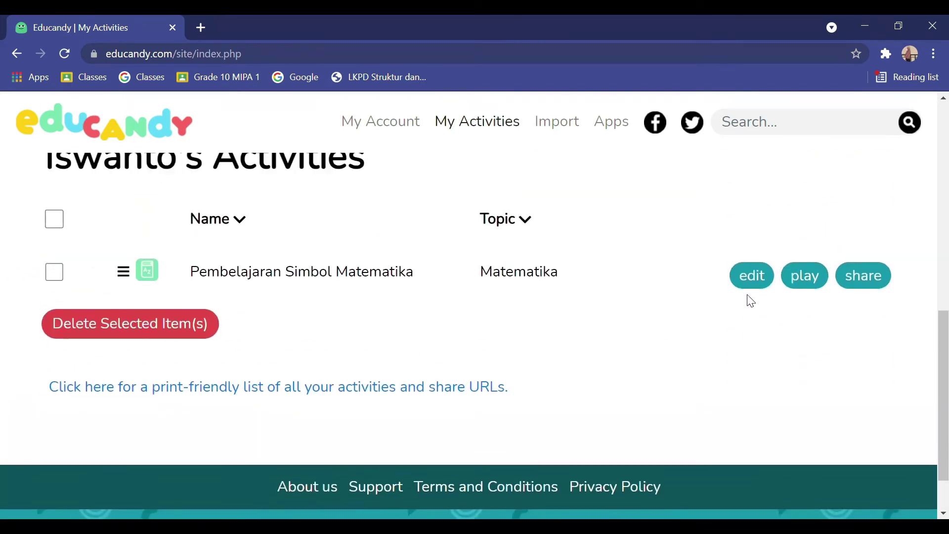
{"action": "left_click", "coordinate": [824, 291]}
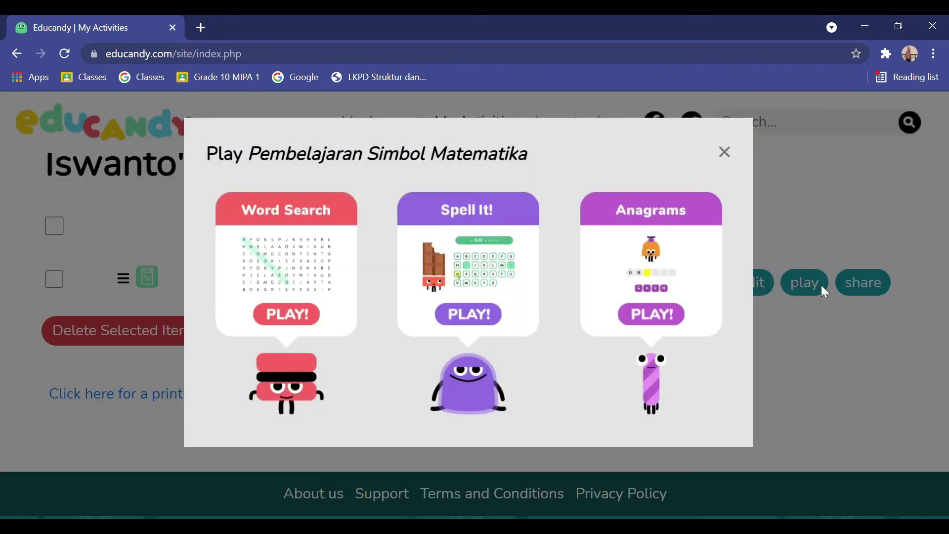
{"action": "left_click", "coordinate": [499, 322]}
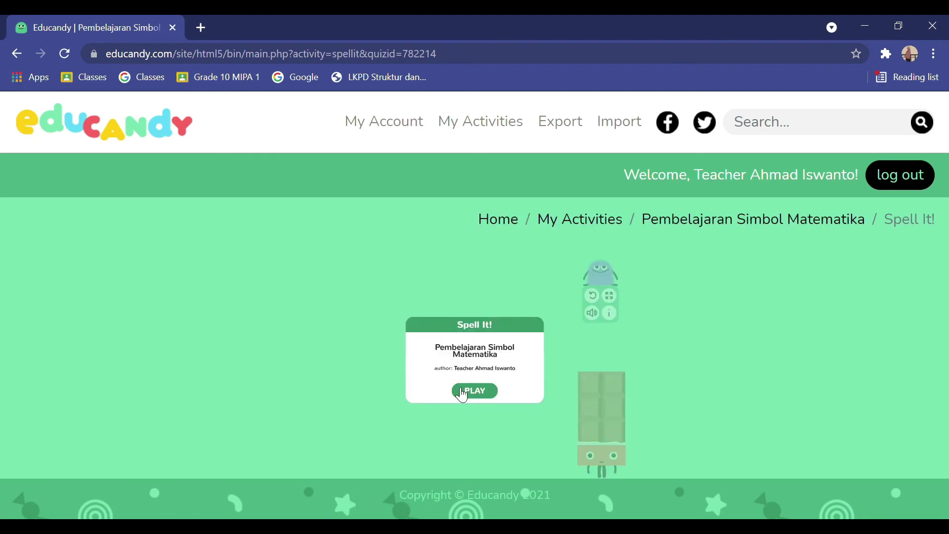
Start Spell It!, spell SIGMA on the letter keyboard, and advance to the next word
{"action": "left_click", "coordinate": [466, 392]}
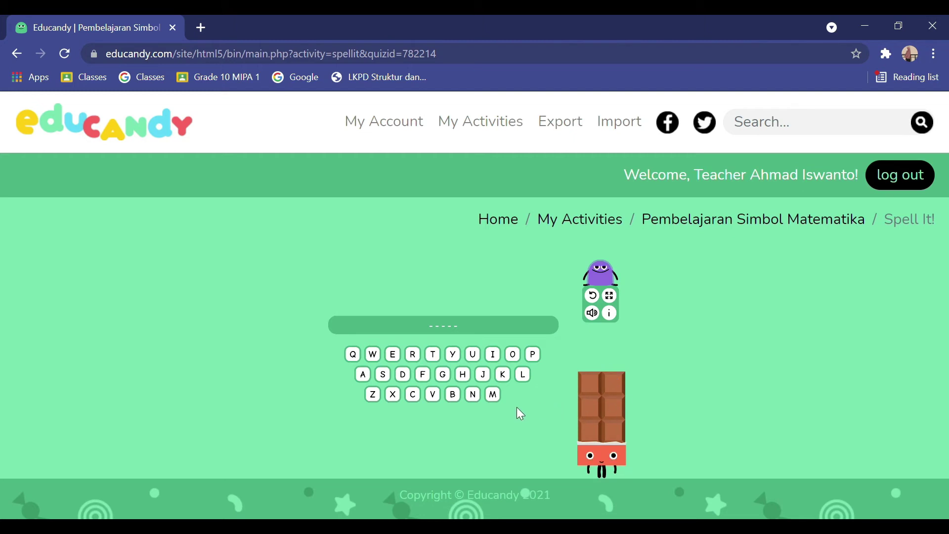
{"action": "left_click", "coordinate": [381, 379]}
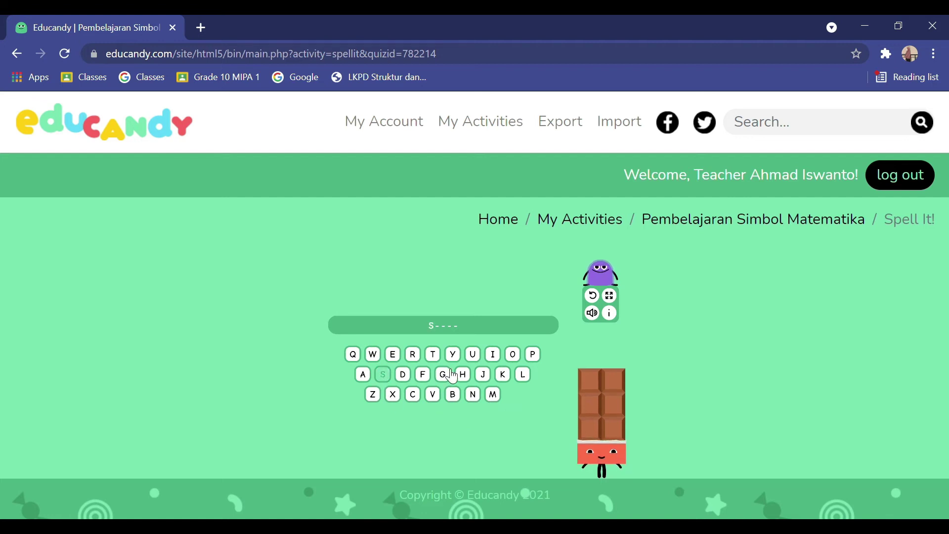
{"action": "left_click", "coordinate": [493, 355]}
{"action": "left_click", "coordinate": [443, 374]}
{"action": "left_click", "coordinate": [494, 394]}
{"action": "left_click", "coordinate": [361, 375]}
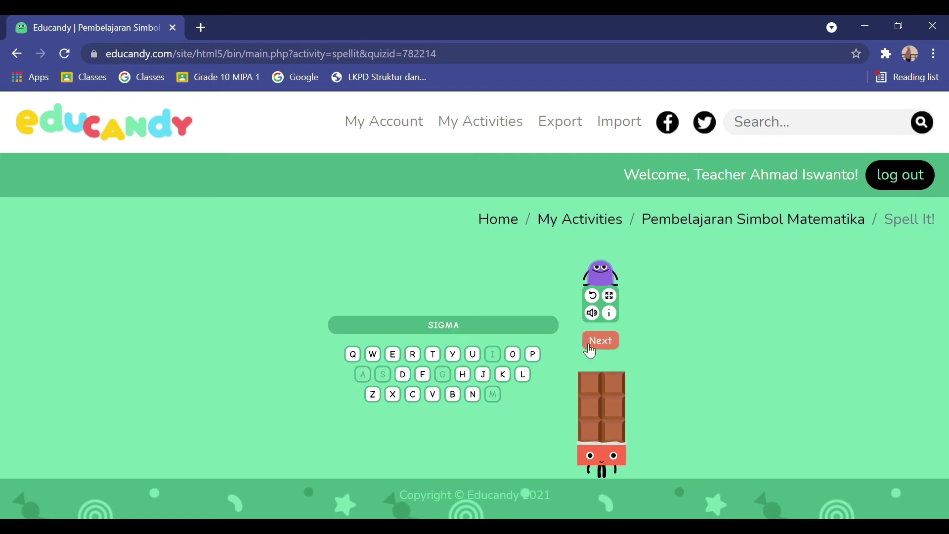
{"action": "left_click", "coordinate": [596, 346]}
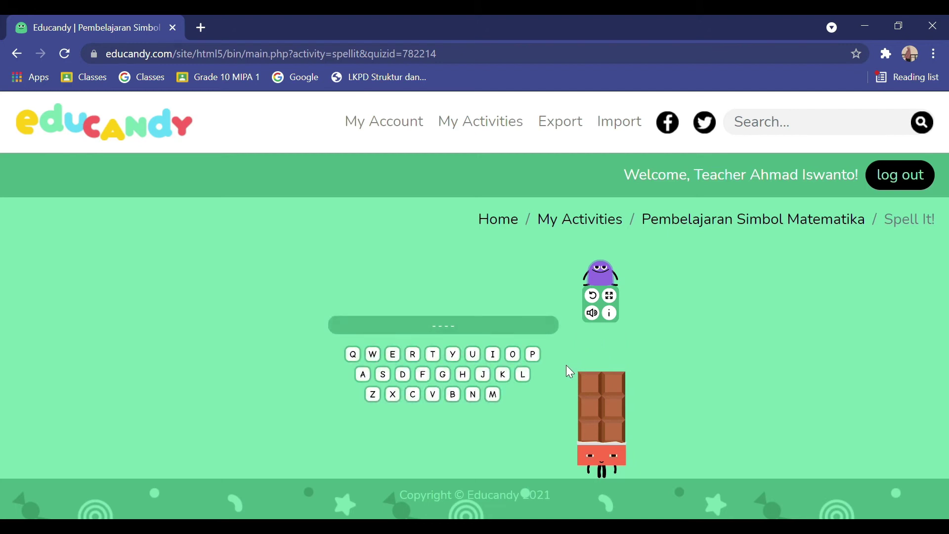
Spell BETA after a wrong U guess, then advance to the next word
{"action": "left_click", "coordinate": [473, 354]}
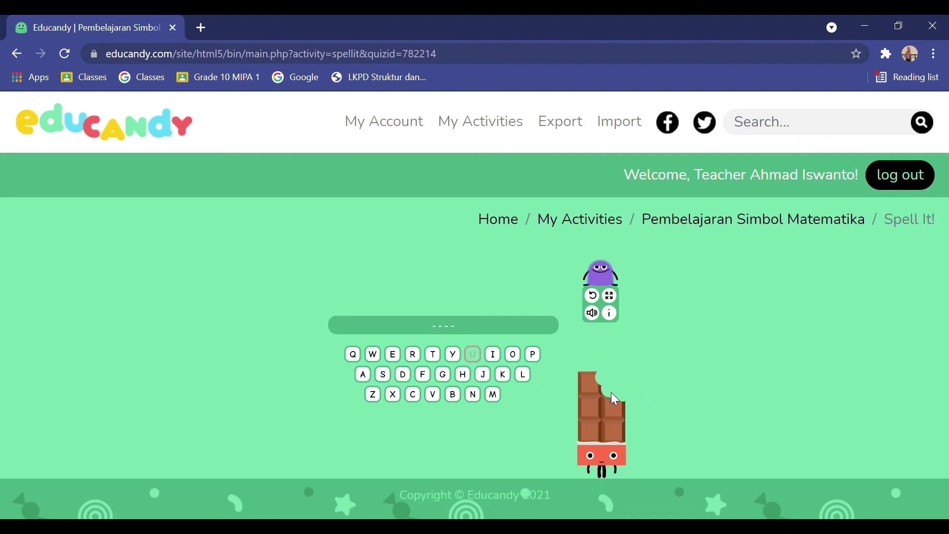
{"action": "left_click", "coordinate": [453, 394]}
{"action": "left_click", "coordinate": [393, 355]}
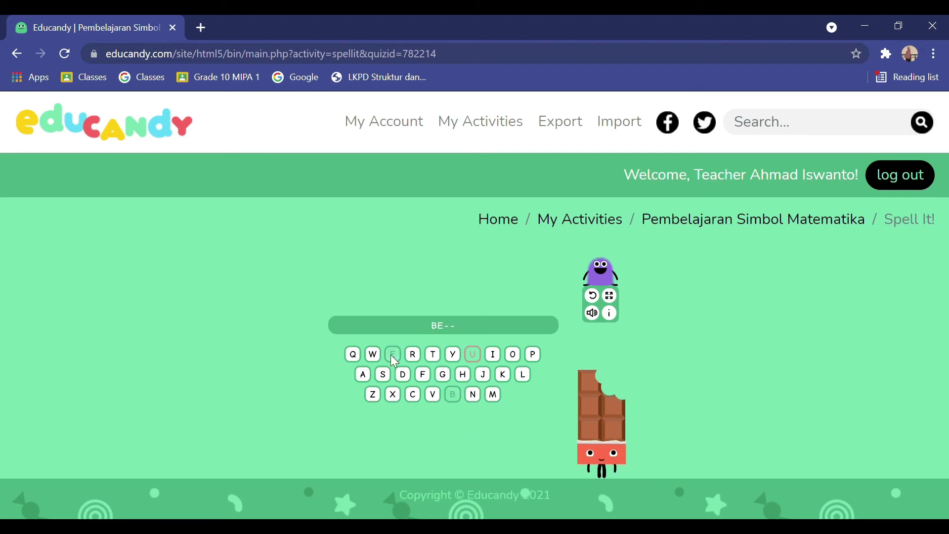
{"action": "left_click", "coordinate": [437, 354]}
{"action": "left_click", "coordinate": [365, 375]}
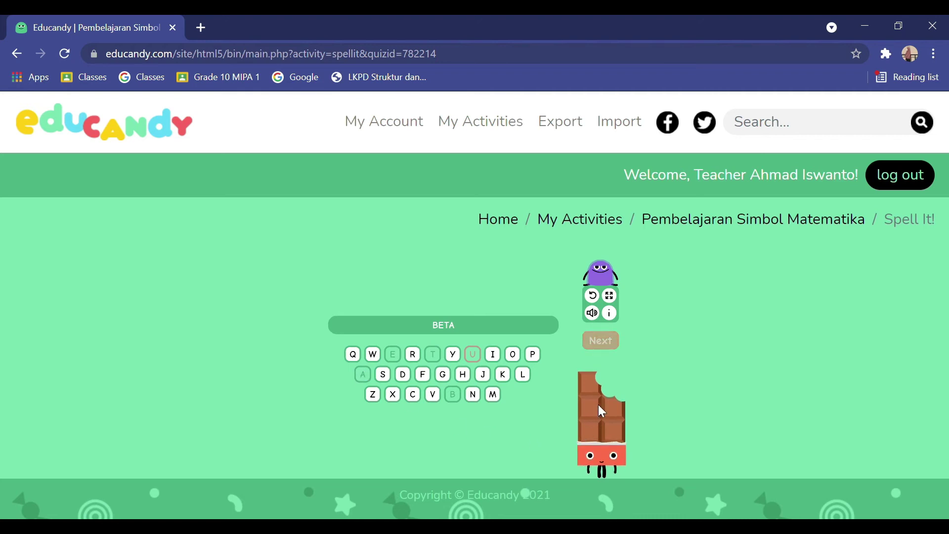
{"action": "left_click", "coordinate": [613, 340]}
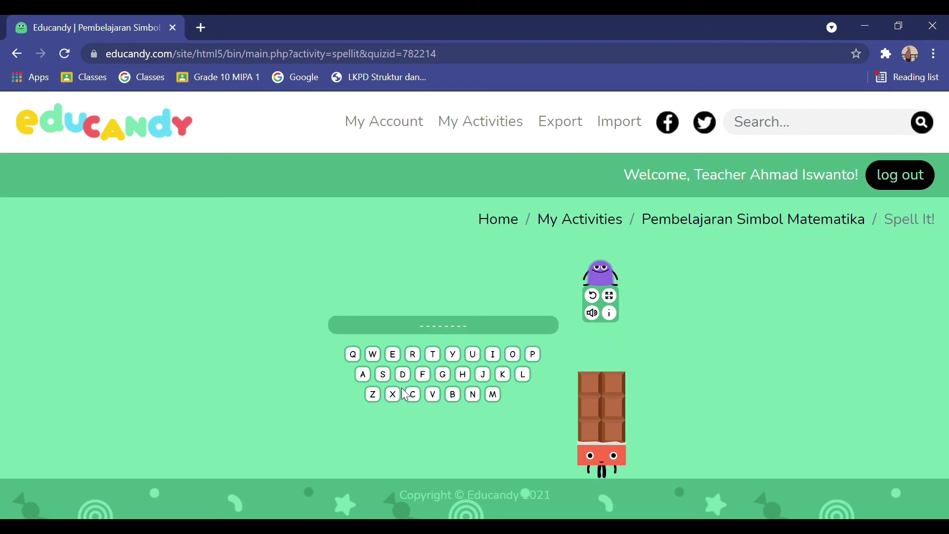
Spell INTEGRAL to finish the Spell It! round
{"action": "left_click", "coordinate": [494, 354]}
{"action": "left_click", "coordinate": [473, 394]}
{"action": "left_click", "coordinate": [435, 354]}
{"action": "left_click", "coordinate": [393, 354]}
{"action": "left_click", "coordinate": [443, 374]}
{"action": "left_click", "coordinate": [412, 354]}
{"action": "left_click", "coordinate": [362, 374]}
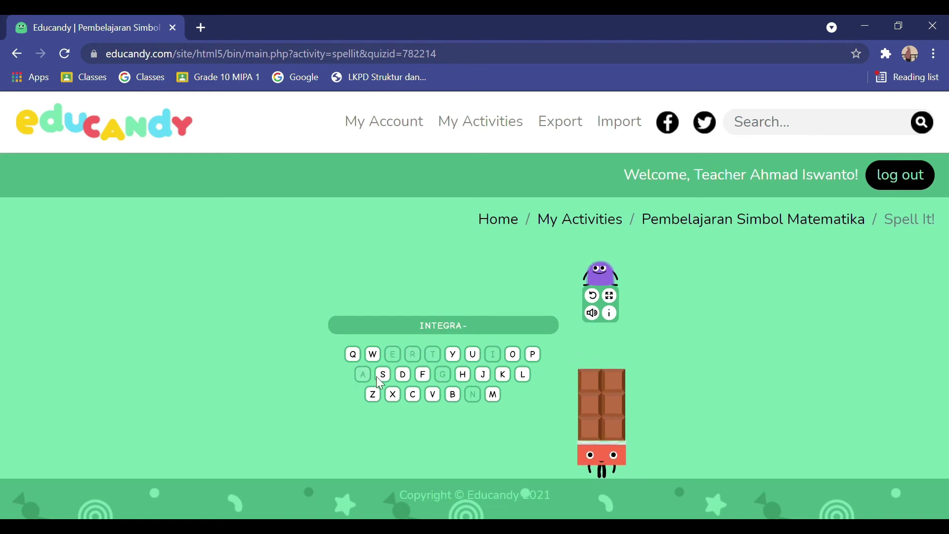
{"action": "left_click", "coordinate": [523, 375]}
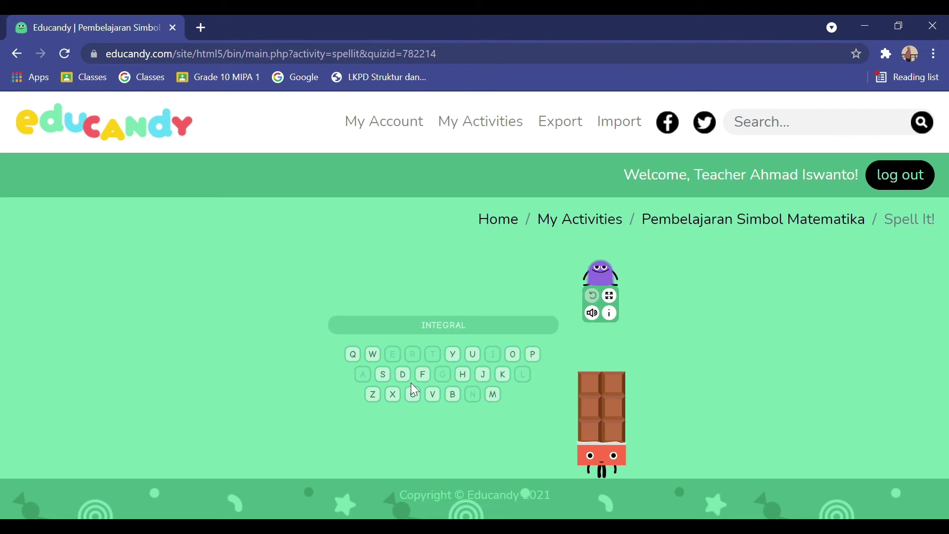
Return to My Activities and launch the Anagrams game for Pembelajaran Simbol Matematika
{"action": "left_click", "coordinate": [579, 227]}
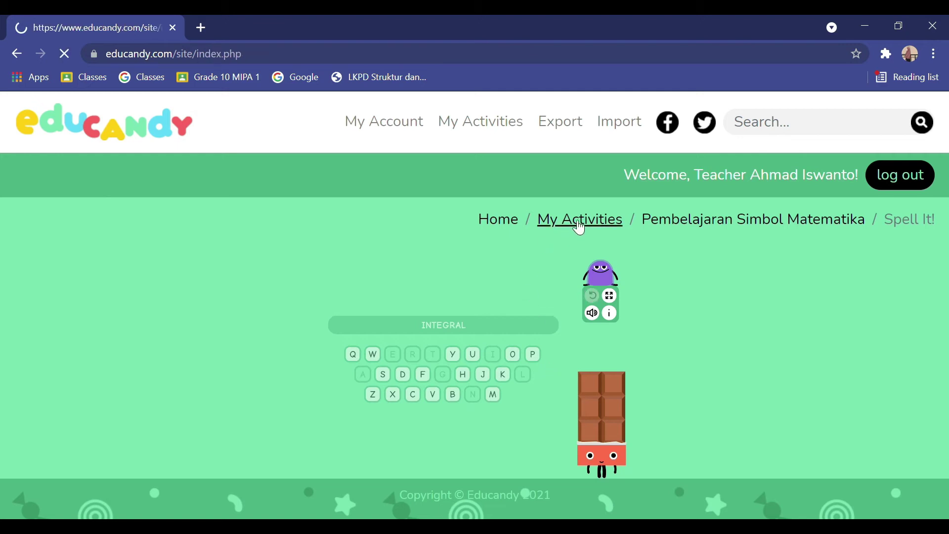
{"action": "scroll", "coordinate": [583, 318], "scroll_direction": "down", "scroll_amount": 8}
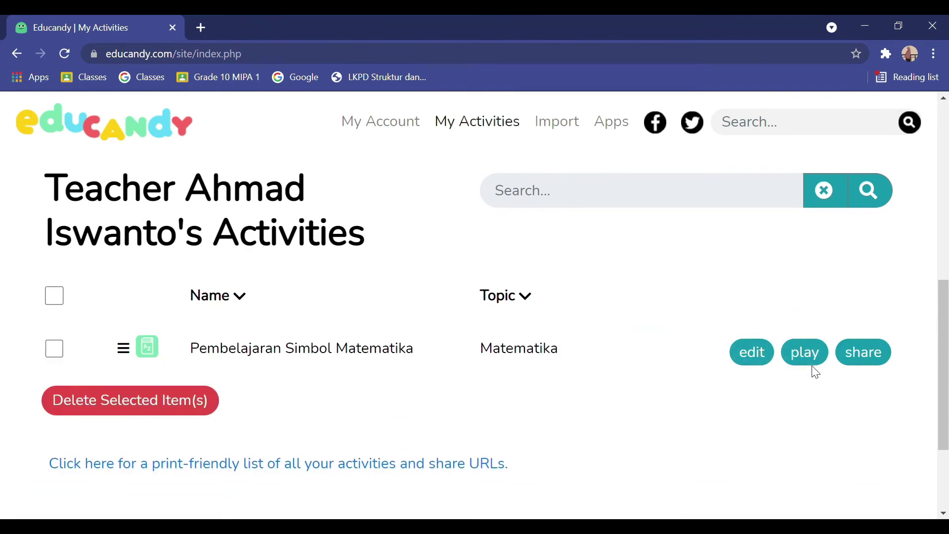
{"action": "left_click", "coordinate": [816, 366]}
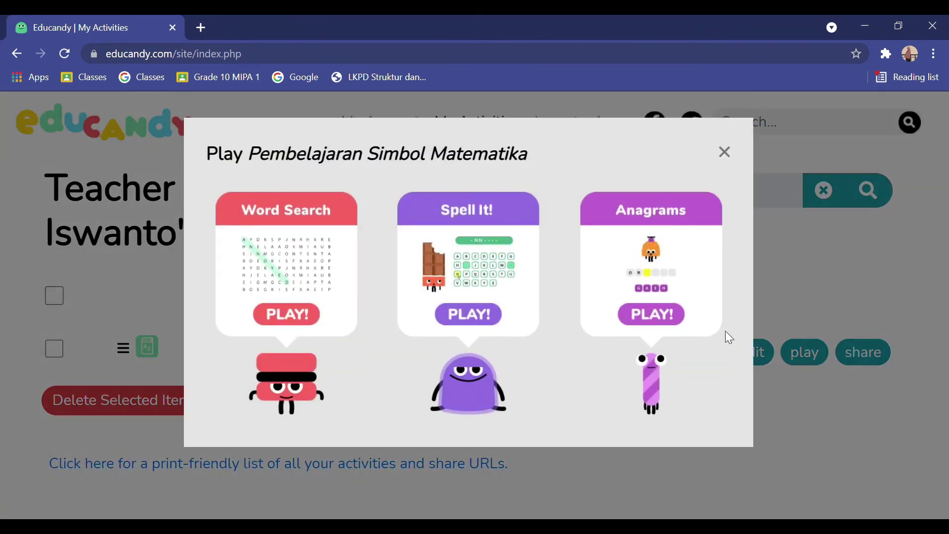
{"action": "left_click", "coordinate": [676, 324]}
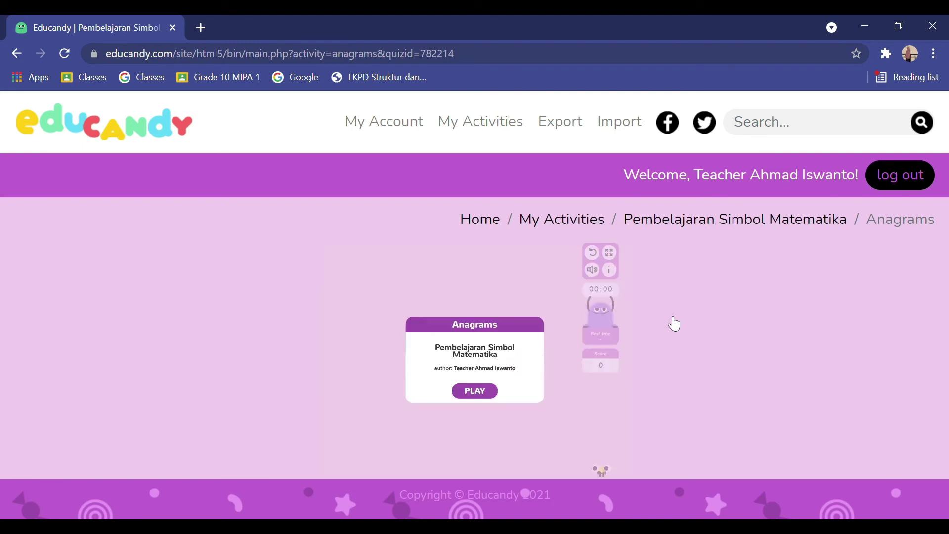
Start the Anagrams game and unscramble SIGMA
{"action": "left_click", "coordinate": [485, 389]}
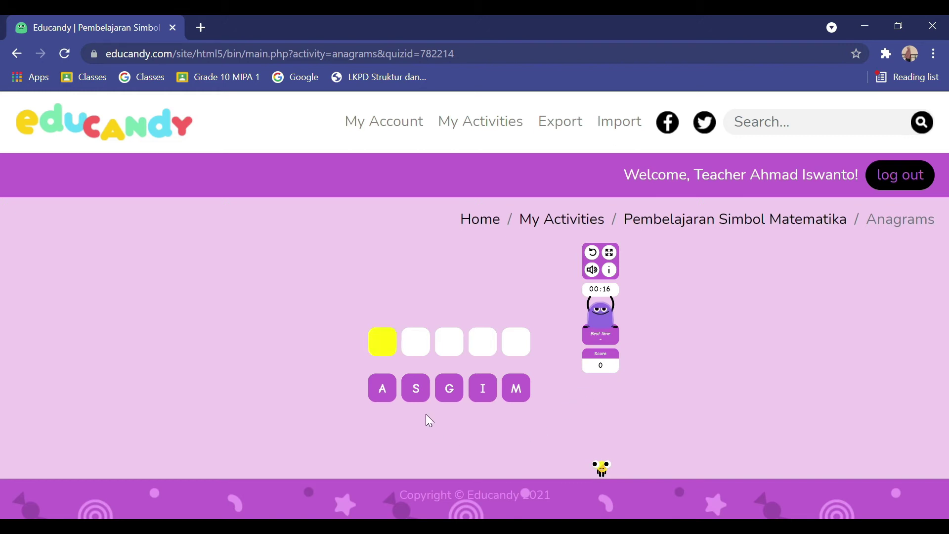
{"action": "left_click", "coordinate": [420, 390]}
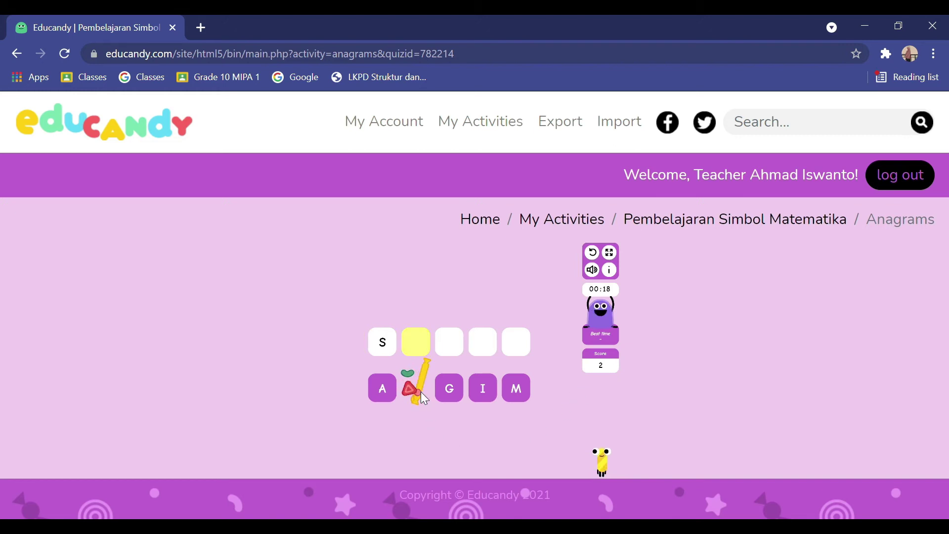
{"action": "left_click", "coordinate": [495, 392]}
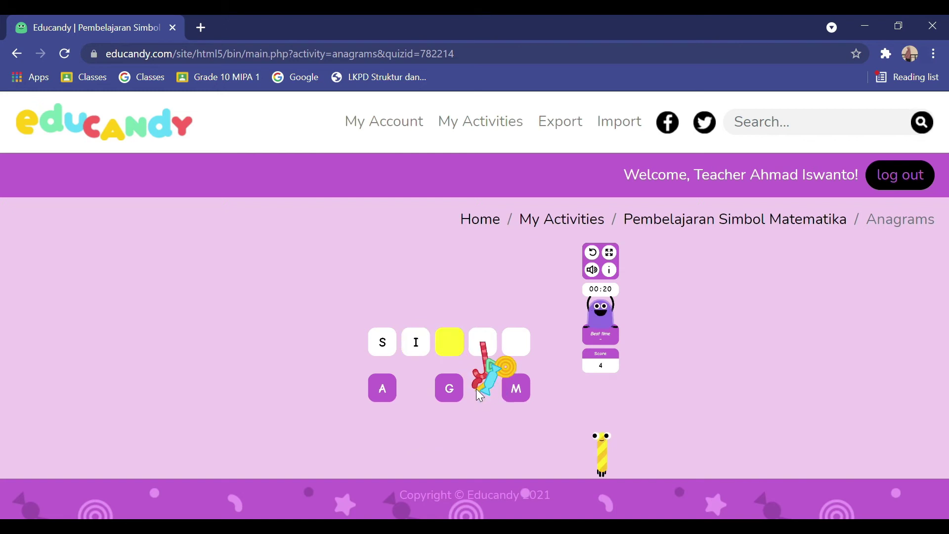
{"action": "left_click", "coordinate": [450, 391]}
{"action": "left_click", "coordinate": [520, 388]}
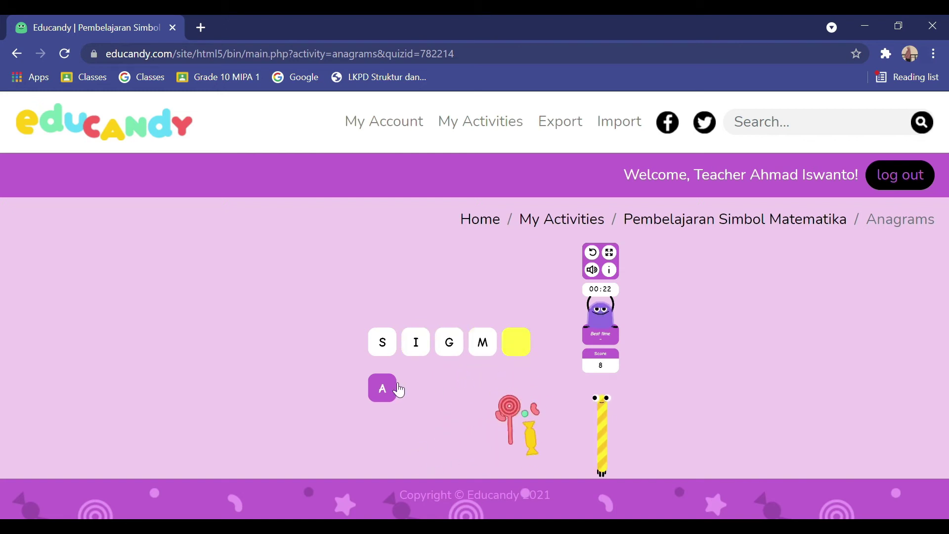
{"action": "left_click", "coordinate": [384, 388]}
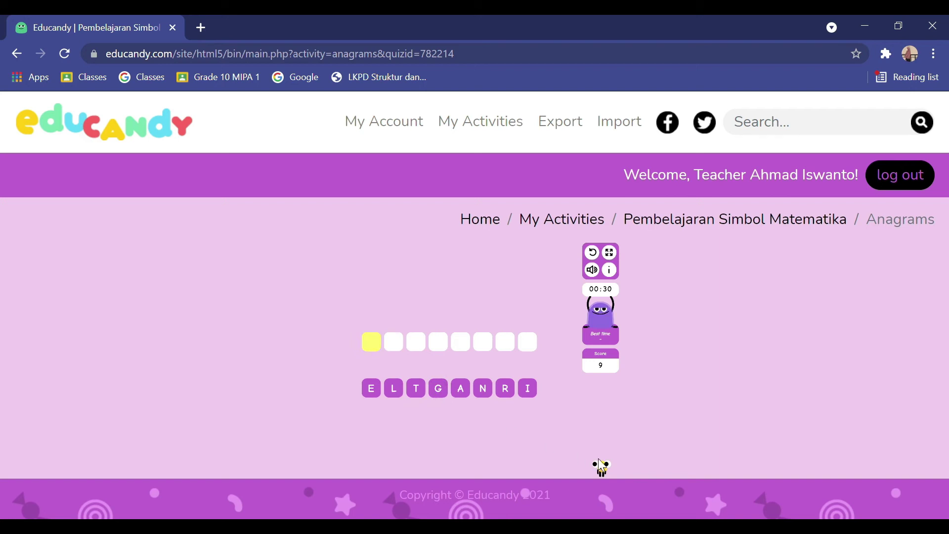
Unscramble the second anagram into INTEGRAL
{"action": "left_click", "coordinate": [534, 389]}
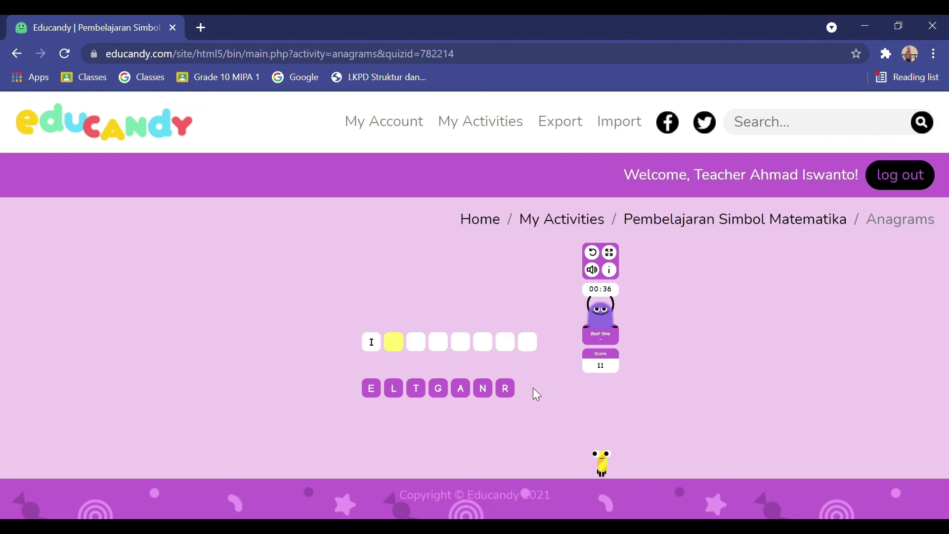
{"action": "left_click", "coordinate": [485, 390]}
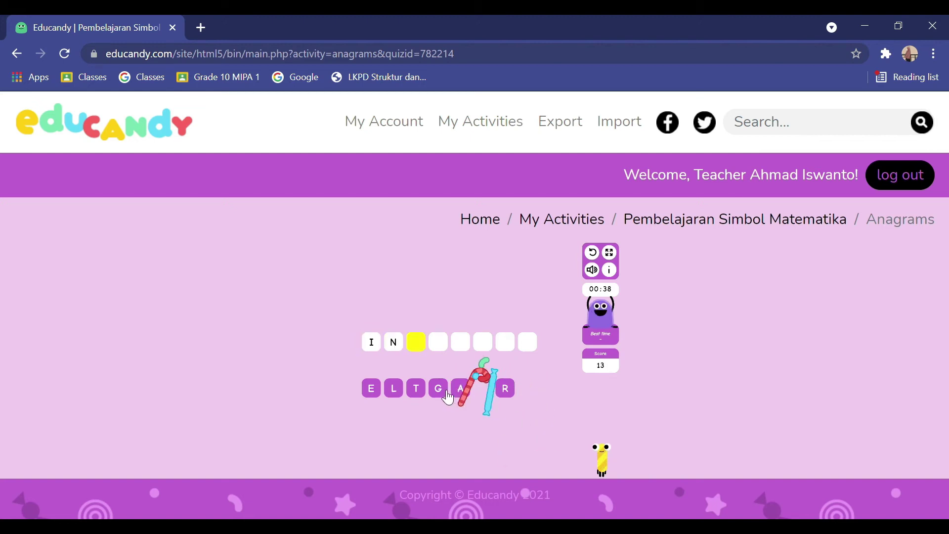
{"action": "left_click", "coordinate": [417, 389]}
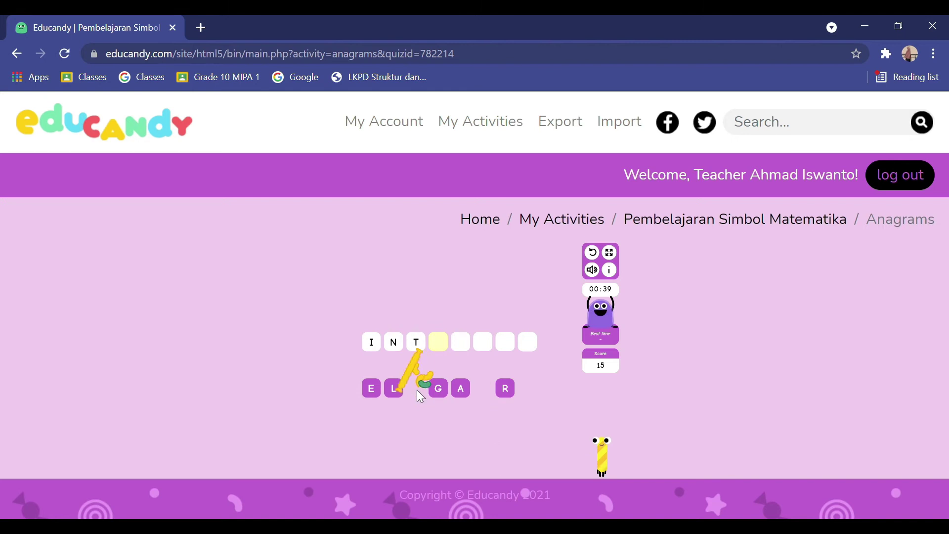
{"action": "left_click", "coordinate": [376, 394]}
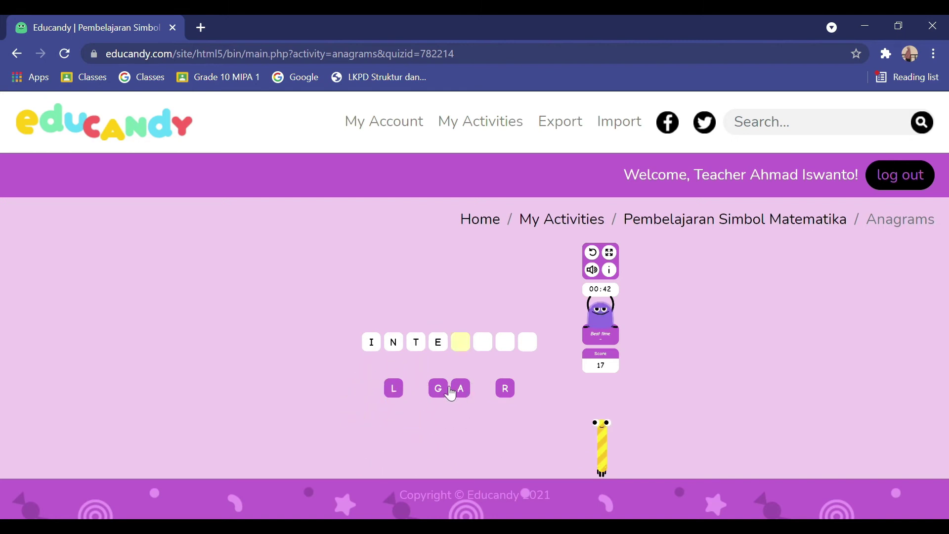
{"action": "left_click", "coordinate": [443, 387]}
{"action": "left_click", "coordinate": [504, 389]}
{"action": "left_click", "coordinate": [459, 388]}
{"action": "left_click", "coordinate": [391, 392]}
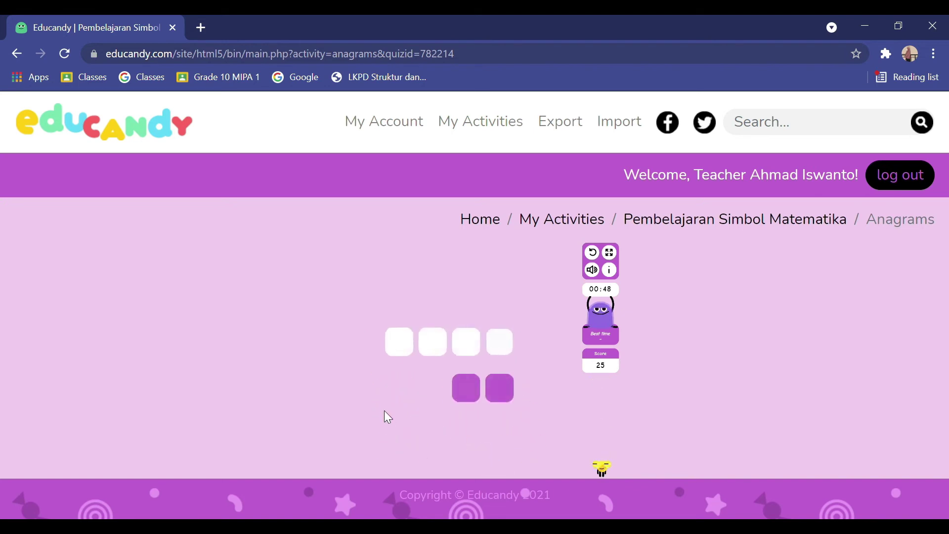
Unscramble the last anagram into BETA, winning the round
{"action": "left_click", "coordinate": [477, 393]}
{"action": "left_click", "coordinate": [498, 394]}
{"action": "left_click", "coordinate": [403, 391]}
{"action": "left_click", "coordinate": [434, 389]}
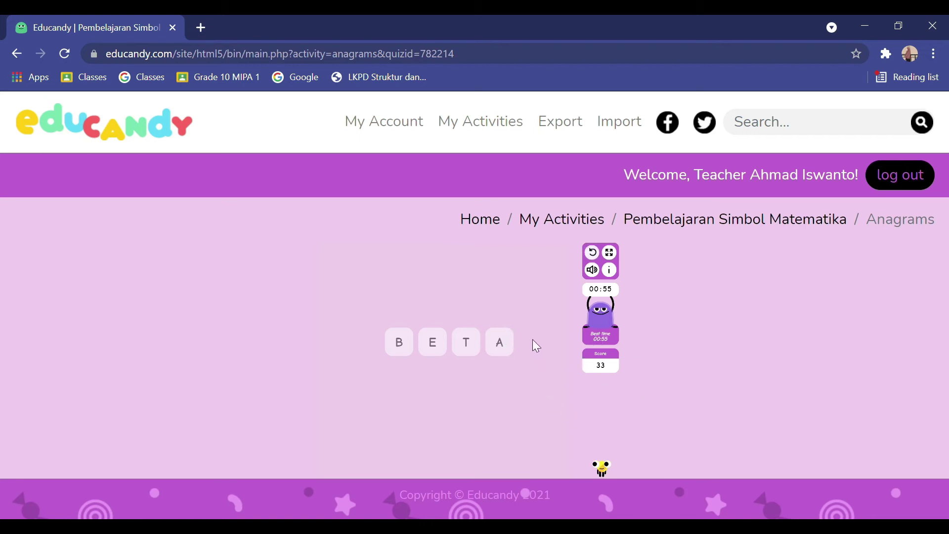
Return to My Activities, preview Pembelajaran Simbol Matematika's game options, then close that dialog
{"action": "left_click", "coordinate": [554, 227]}
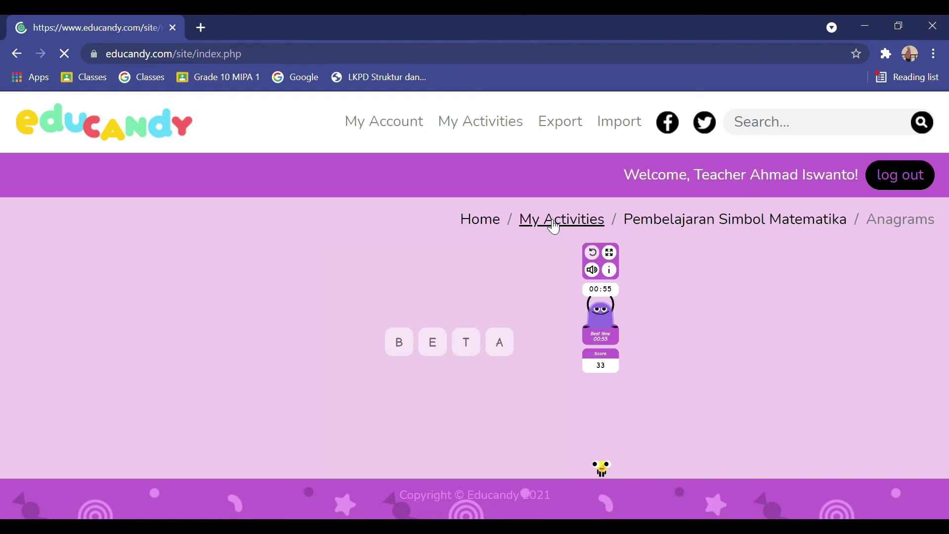
{"action": "scroll", "coordinate": [551, 289], "scroll_direction": "down", "scroll_amount": 6}
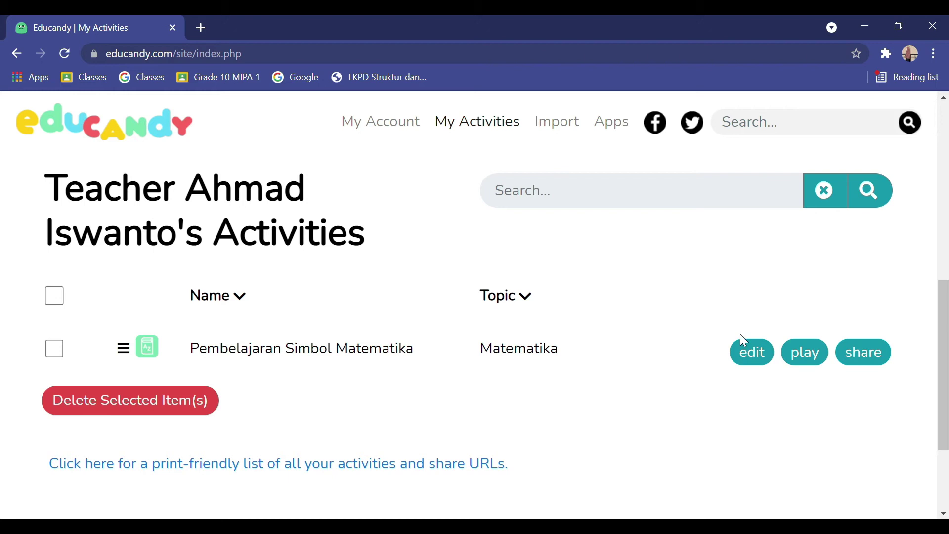
{"action": "left_click", "coordinate": [805, 353]}
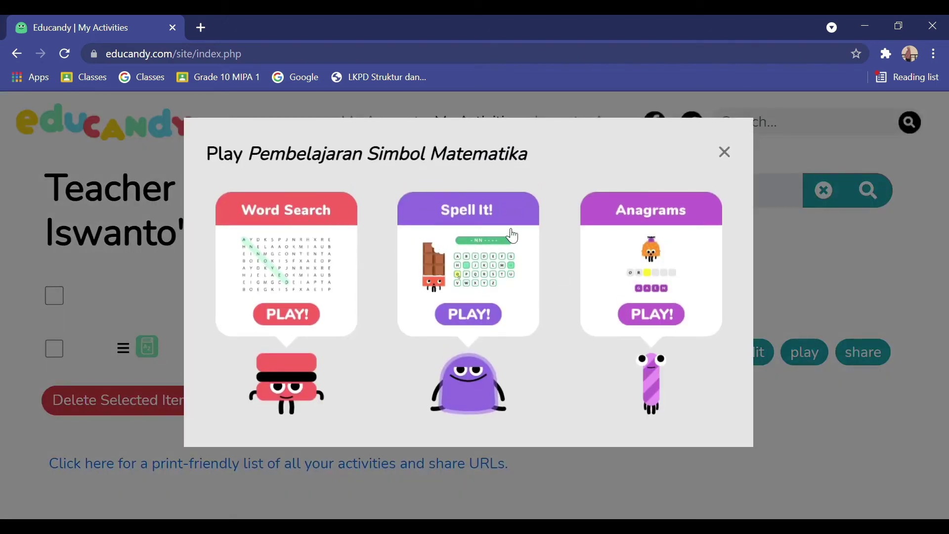
{"action": "left_click", "coordinate": [725, 152]}
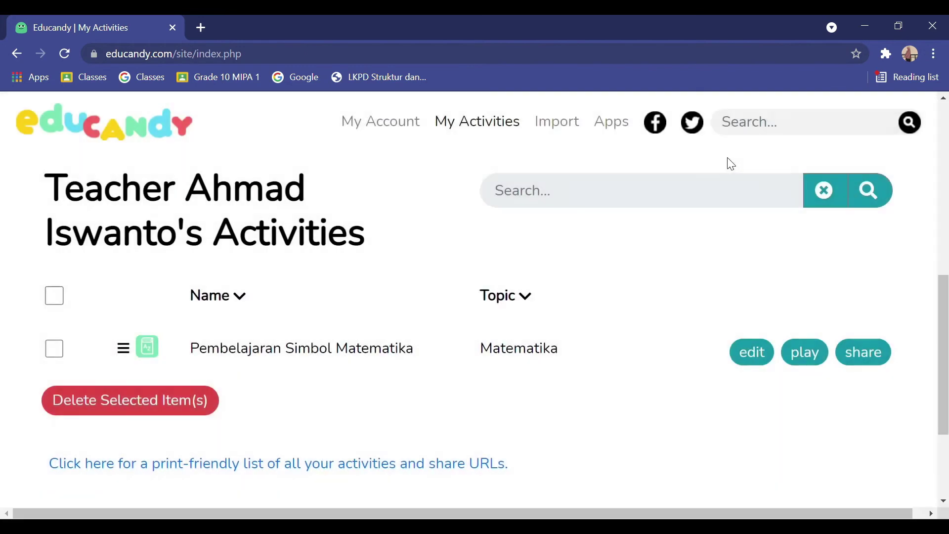
{"action": "scroll", "coordinate": [688, 279], "scroll_direction": "up", "scroll_amount": 4}
Scroll up to the 'Create a list of...' section offering Words, Matching Pairs and Quiz Questions
{"action": "scroll", "coordinate": [688, 282], "scroll_direction": "up", "scroll_amount": 2}
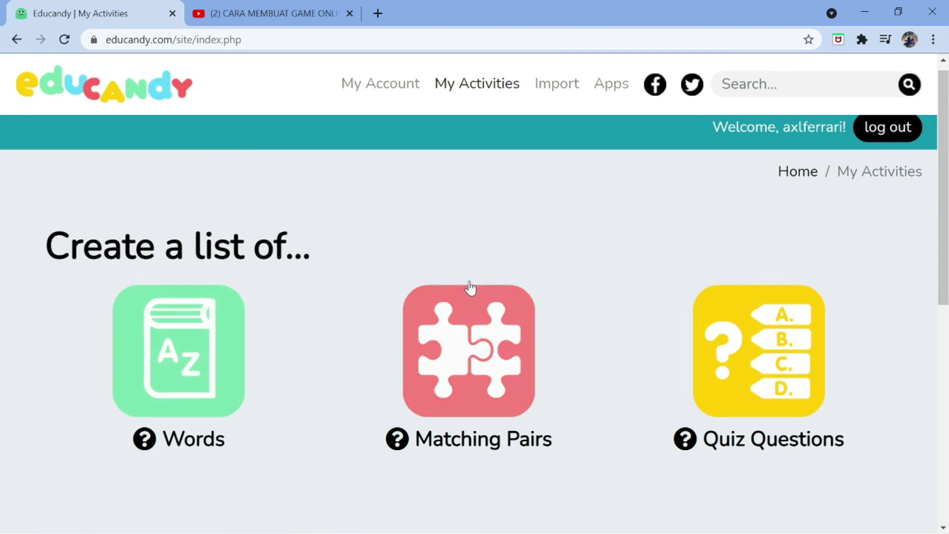
Create a Matching Pairs list 'Quiz Operasi Perkalian dan pembagian' with subject Matematika
{"action": "left_click", "coordinate": [482, 352]}
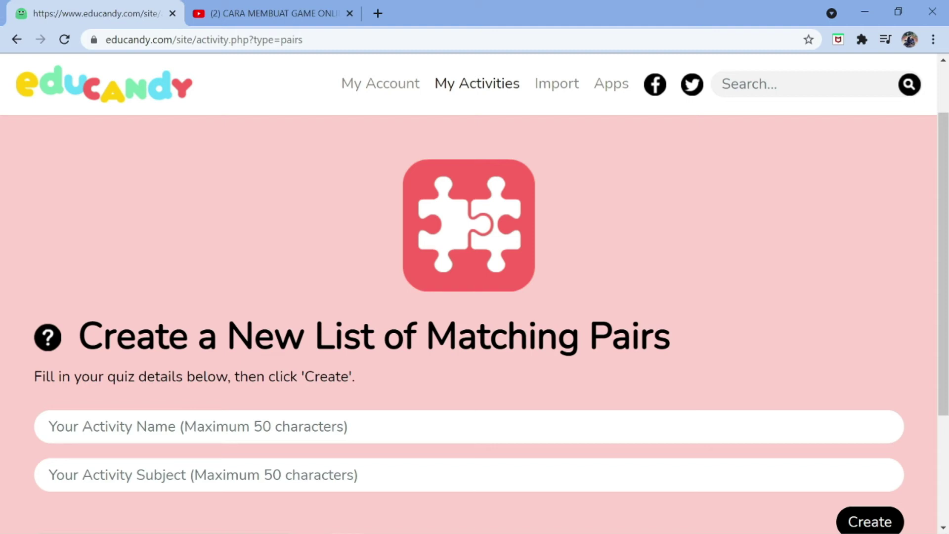
{"action": "left_click", "coordinate": [64, 426]}
{"action": "type", "text": "Qu"}
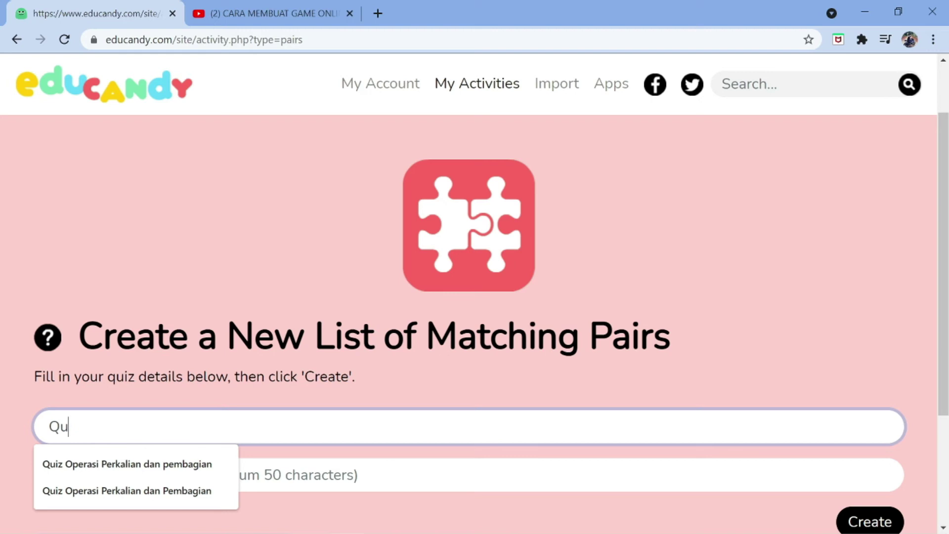
{"action": "left_click", "coordinate": [135, 468]}
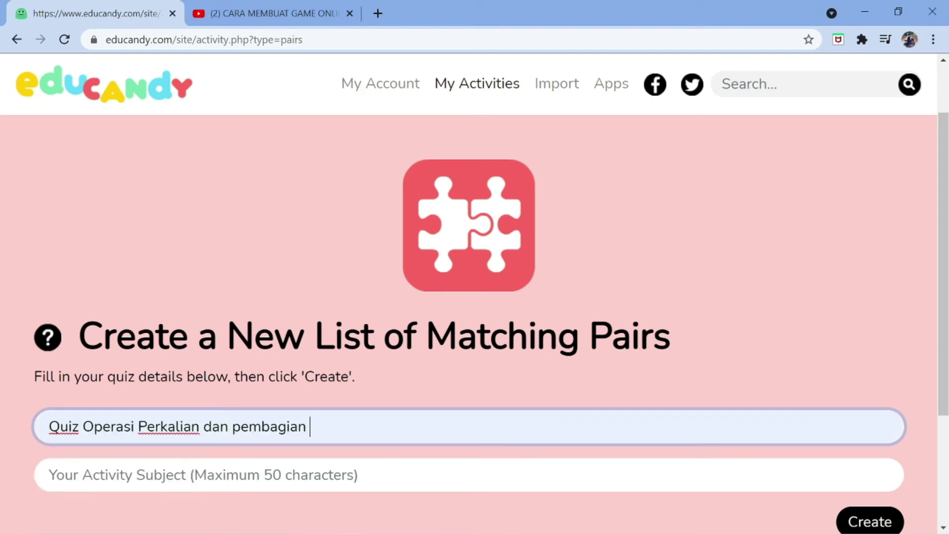
{"action": "left_click", "coordinate": [50, 475]}
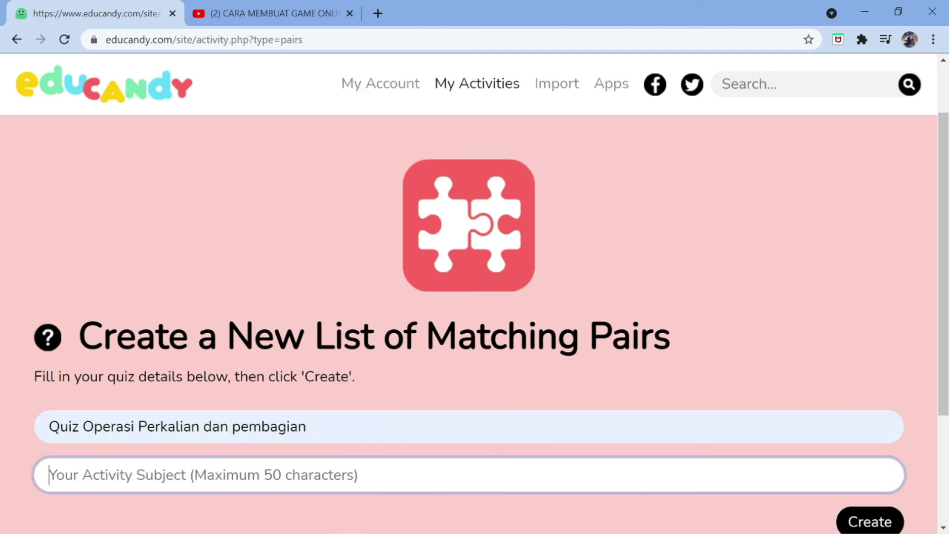
{"action": "type", "text": "Matematika"}
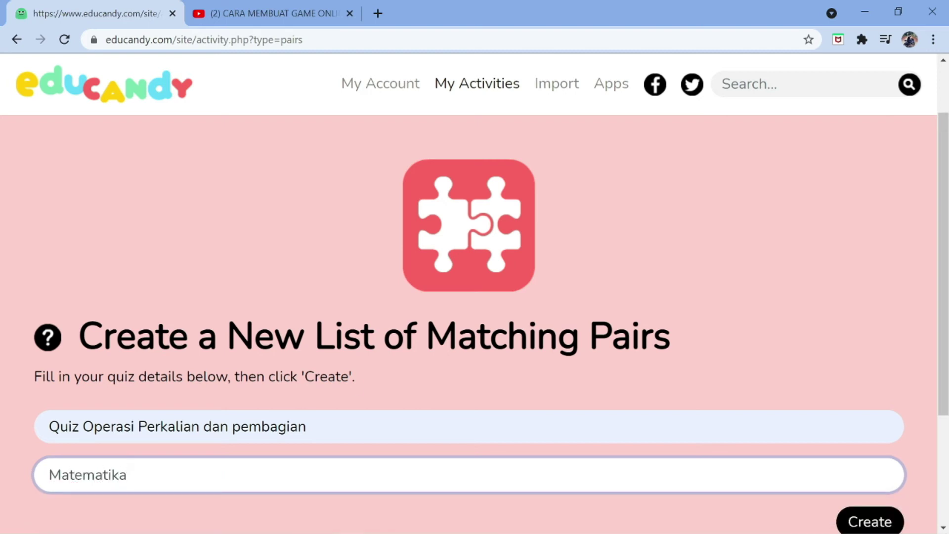
{"action": "scroll", "coordinate": [772, 451], "scroll_direction": "down", "scroll_amount": 1}
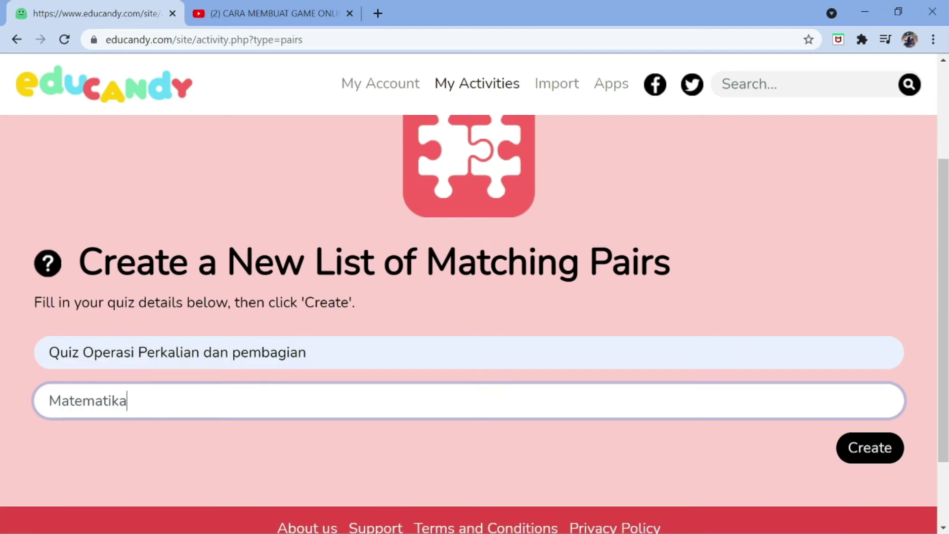
{"action": "left_click", "coordinate": [868, 462]}
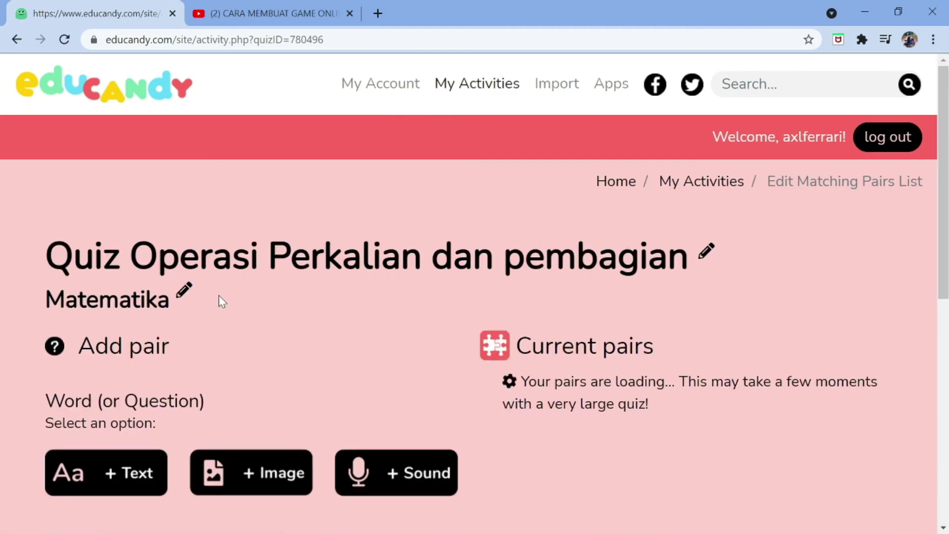
Make the first pair's question a text entry reading 'Berapa hasil dari'
{"action": "scroll", "coordinate": [219, 295], "scroll_direction": "down", "scroll_amount": 1}
{"action": "scroll", "coordinate": [219, 280], "scroll_direction": "down", "scroll_amount": 1}
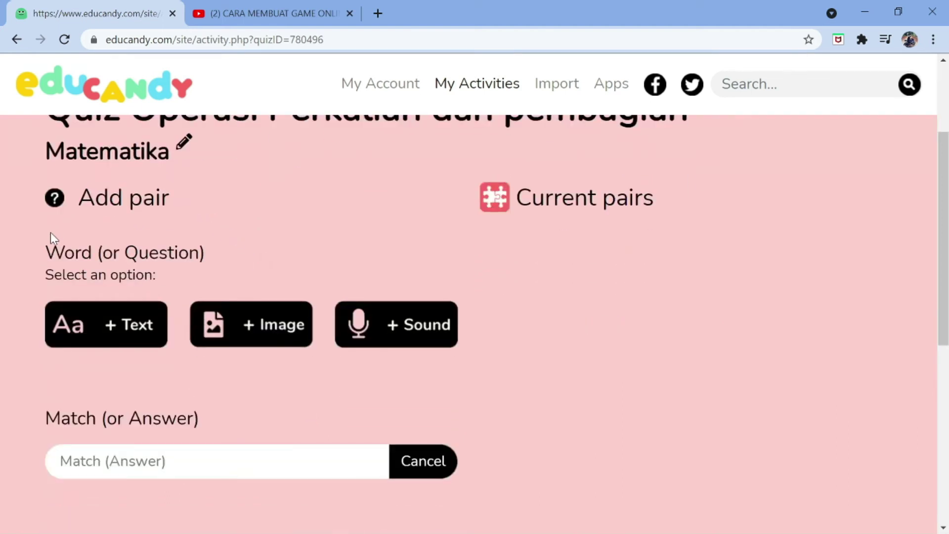
{"action": "scroll", "coordinate": [50, 233], "scroll_direction": "down", "scroll_amount": 1}
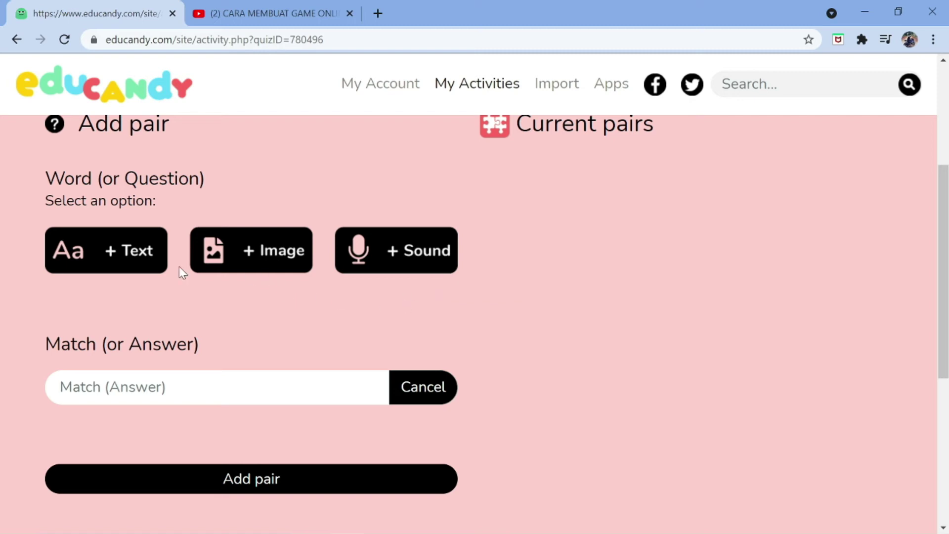
{"action": "left_click", "coordinate": [144, 253]}
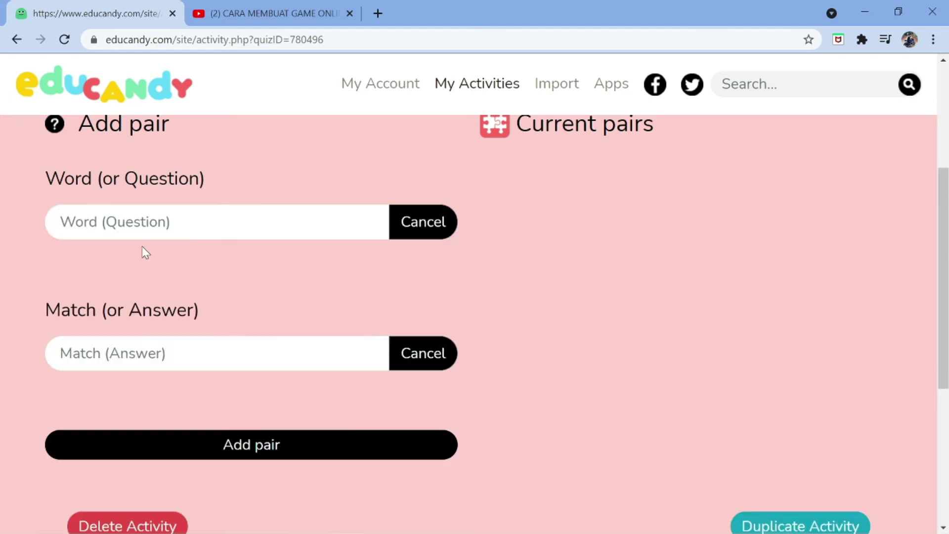
{"action": "left_click", "coordinate": [143, 222]}
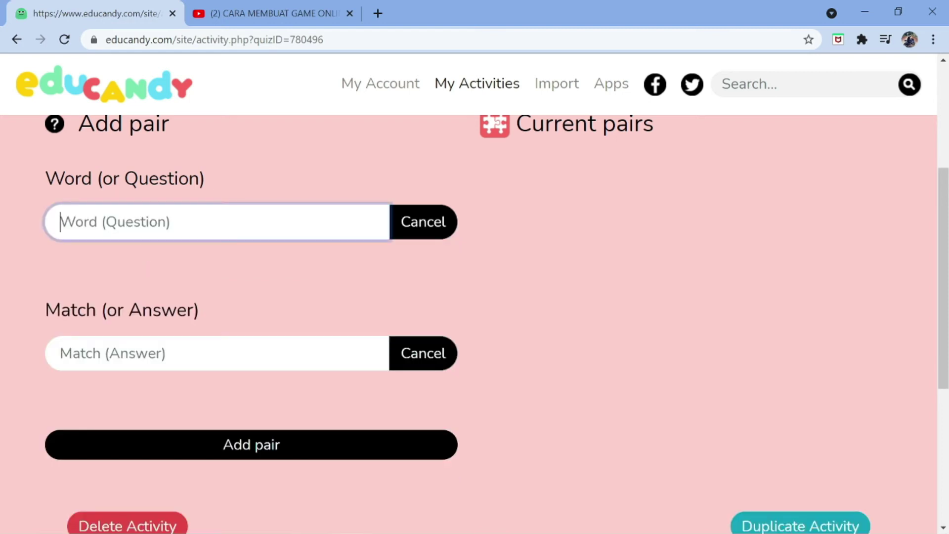
{"action": "type", "text": "Berapa "}
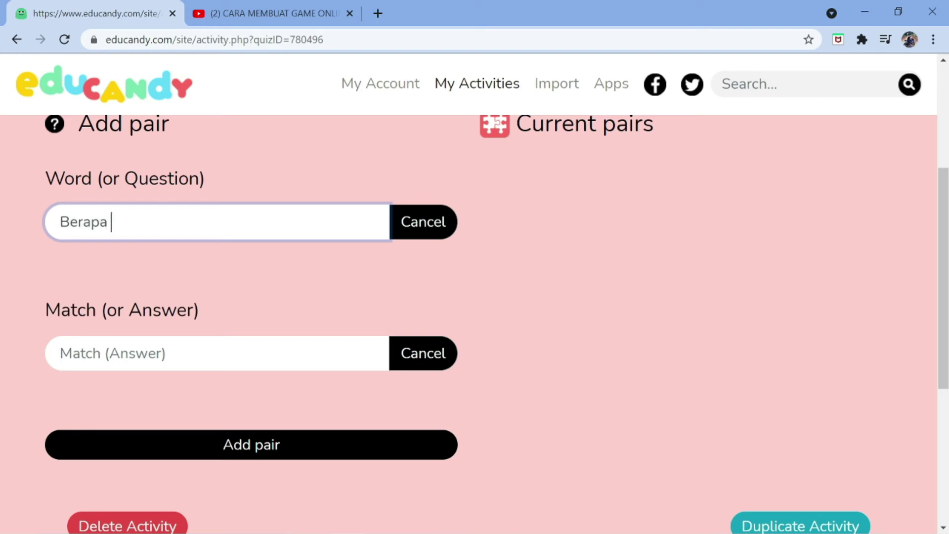
{"action": "type", "text": "hasil dari"}
{"action": "scroll", "coordinate": [475, 321], "scroll_direction": "up", "scroll_amount": 3}
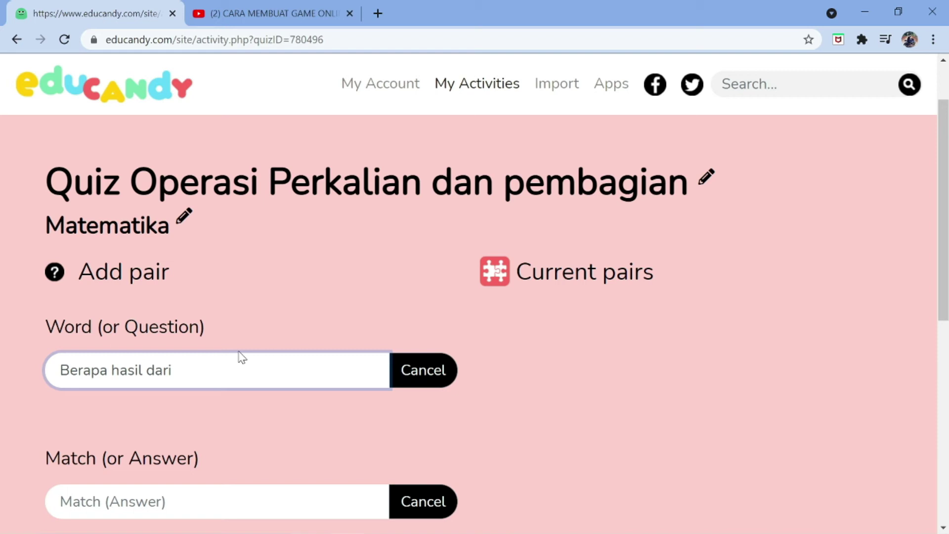
Finish the question 'Berapa hasil dari 4 x 2 ?', give it answer 8, and add the pair
{"action": "type", "text": "4 x 2 ?"}
{"action": "scroll", "coordinate": [242, 357], "scroll_direction": "down", "scroll_amount": 2}
{"action": "key", "text": "Tab"}
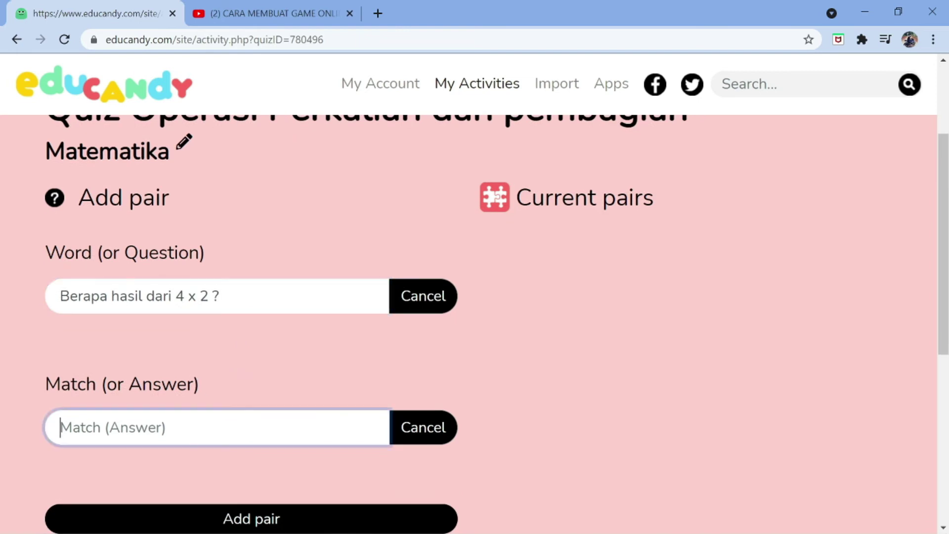
{"action": "type", "text": "8"}
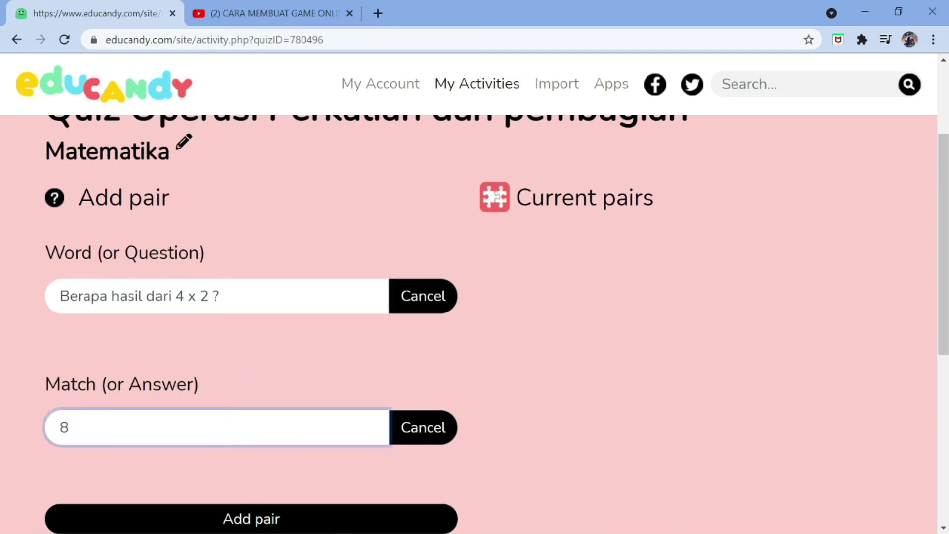
{"action": "scroll", "coordinate": [216, 420], "scroll_direction": "down", "scroll_amount": 3}
{"action": "left_click", "coordinate": [232, 383]}
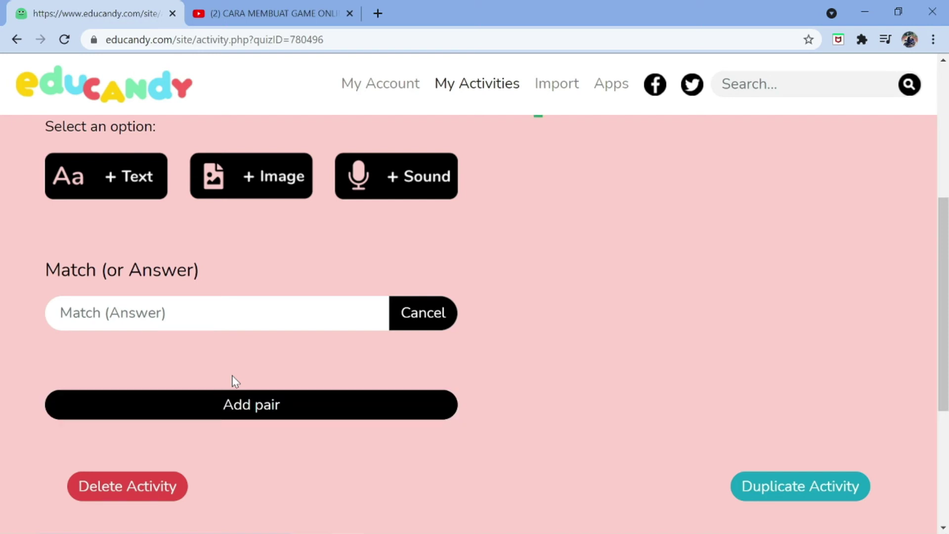
{"action": "scroll", "coordinate": [225, 342], "scroll_direction": "up", "scroll_amount": 5}
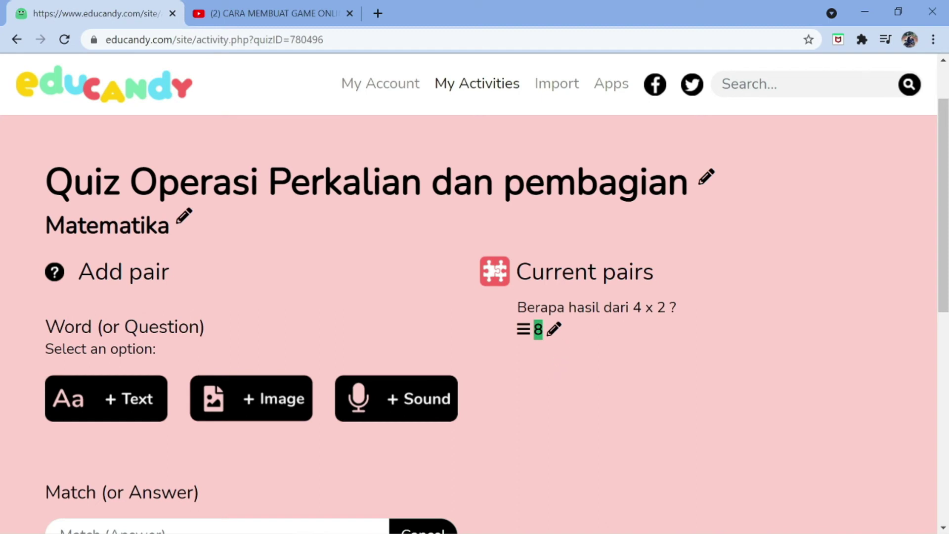
{"action": "scroll", "coordinate": [142, 320], "scroll_direction": "down", "scroll_amount": 3}
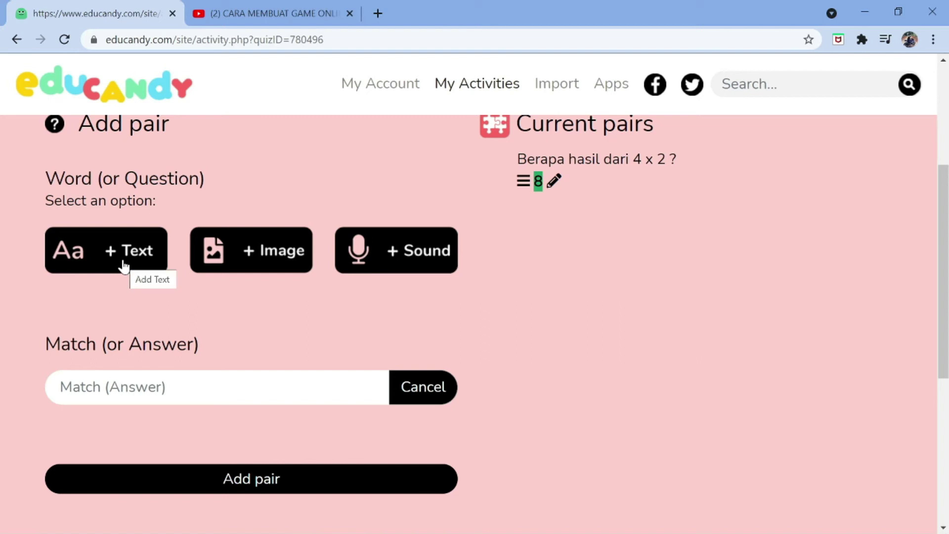
{"action": "scroll", "coordinate": [129, 244], "scroll_direction": "up", "scroll_amount": 1}
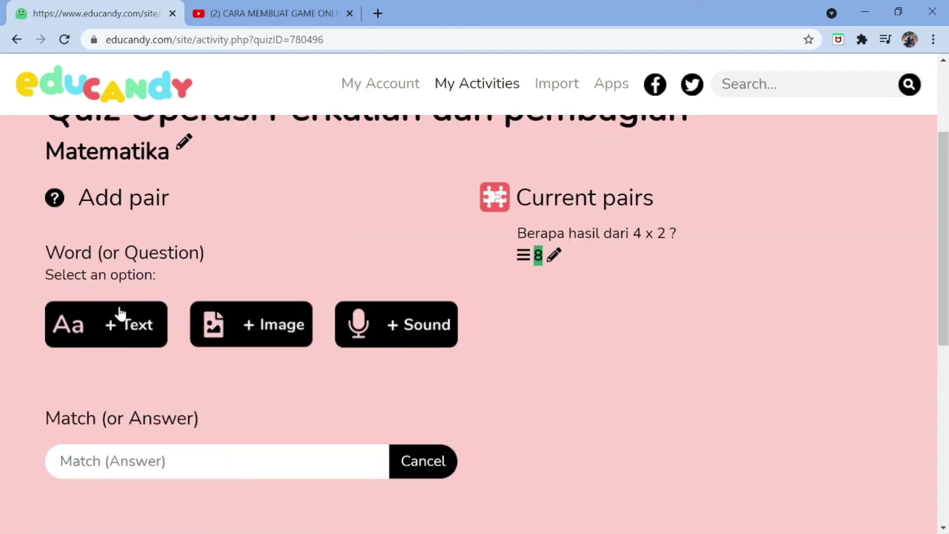
Add a text pair 'Berapa hasil dari 5 x 2 ?' with answer 10
{"action": "left_click", "coordinate": [124, 323]}
{"action": "left_click", "coordinate": [61, 296]}
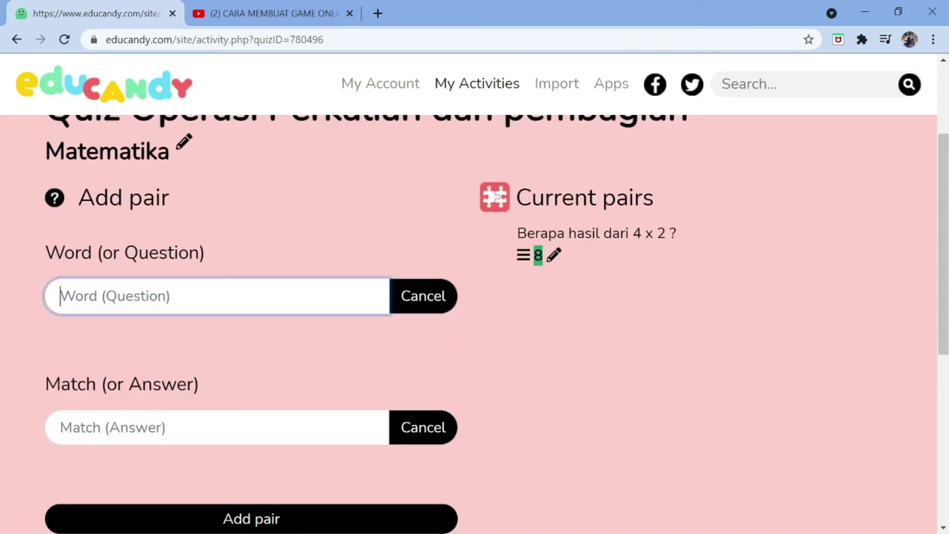
{"action": "type", "text": "Bera"}
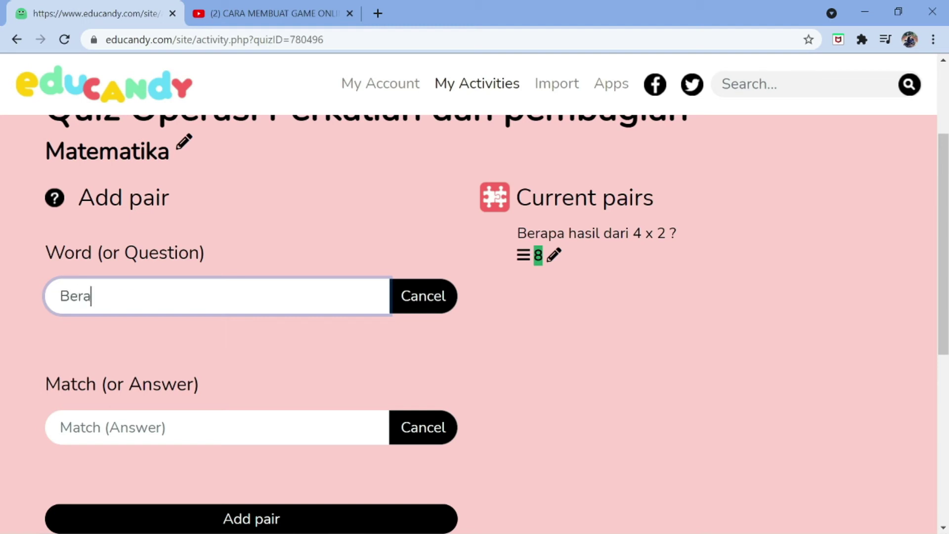
{"action": "type", "text": "pa hasil dari "}
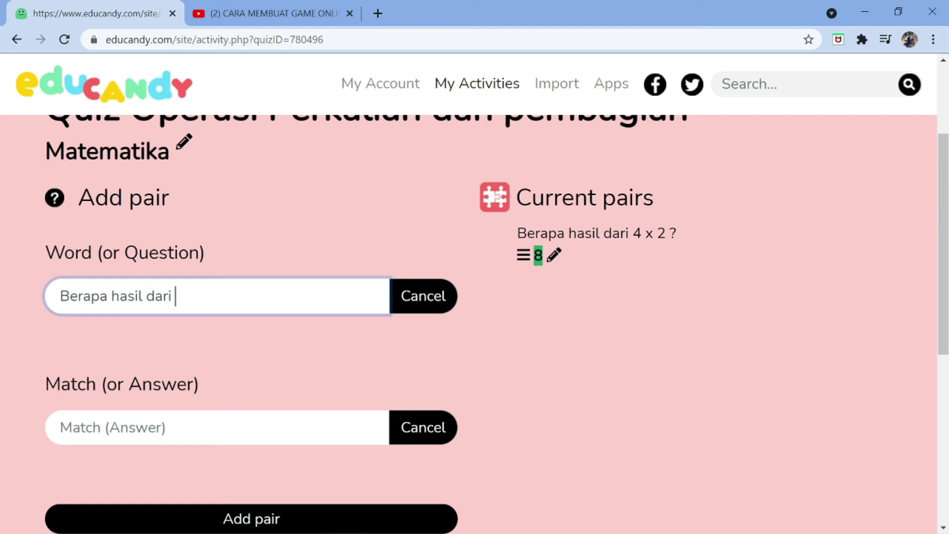
{"action": "type", "text": "5 x 2 ?"}
{"action": "left_click", "coordinate": [207, 426]}
{"action": "type", "text": "10"}
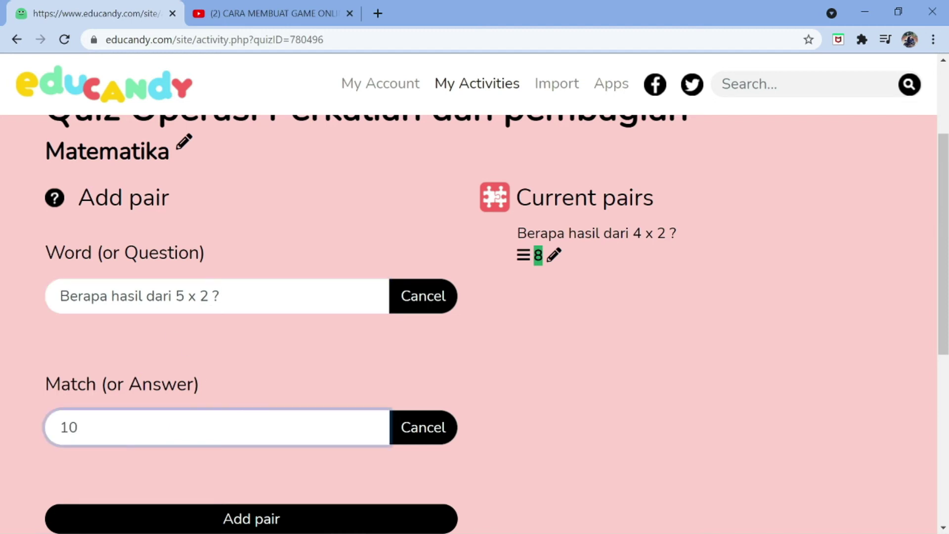
{"action": "scroll", "coordinate": [195, 434], "scroll_direction": "down", "scroll_amount": 2}
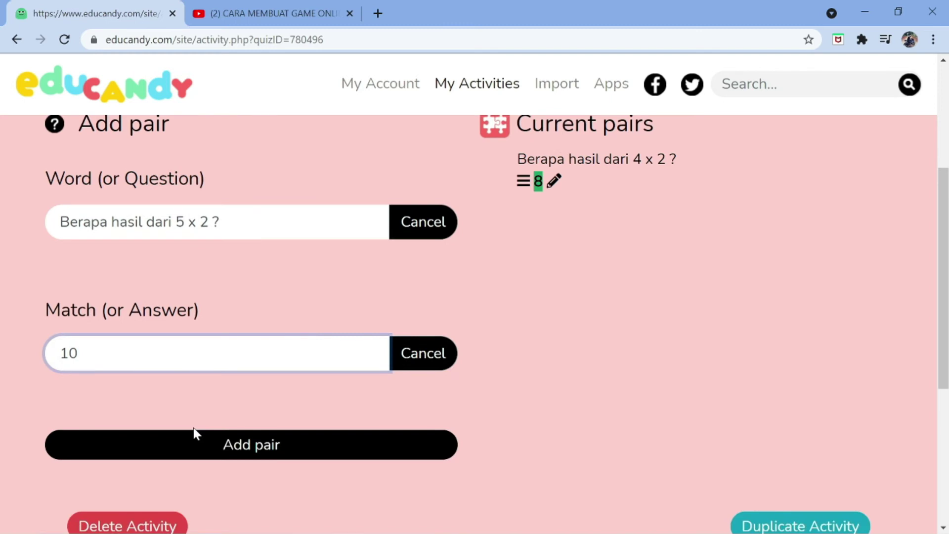
{"action": "left_click", "coordinate": [201, 444]}
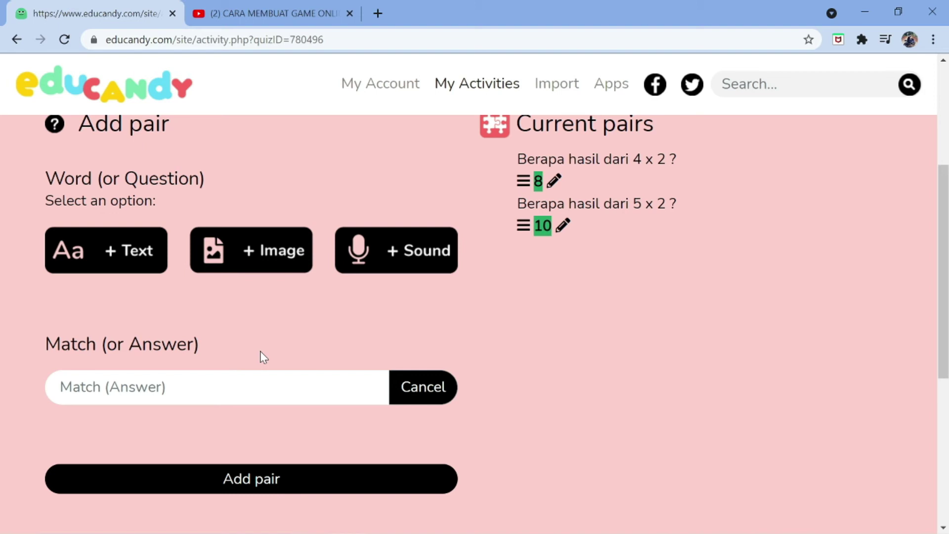
{"action": "scroll", "coordinate": [263, 357], "scroll_direction": "up", "scroll_amount": 2}
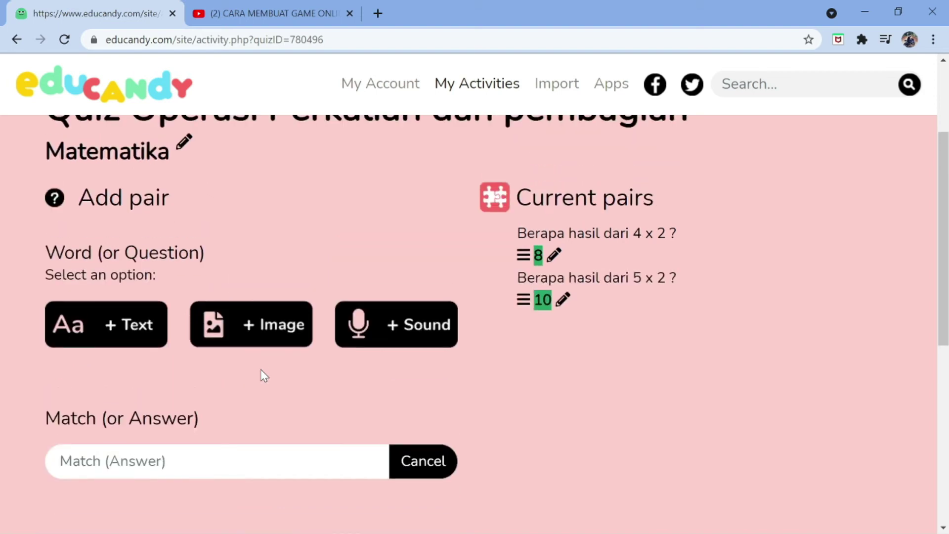
{"action": "scroll", "coordinate": [265, 375], "scroll_direction": "down", "scroll_amount": 3}
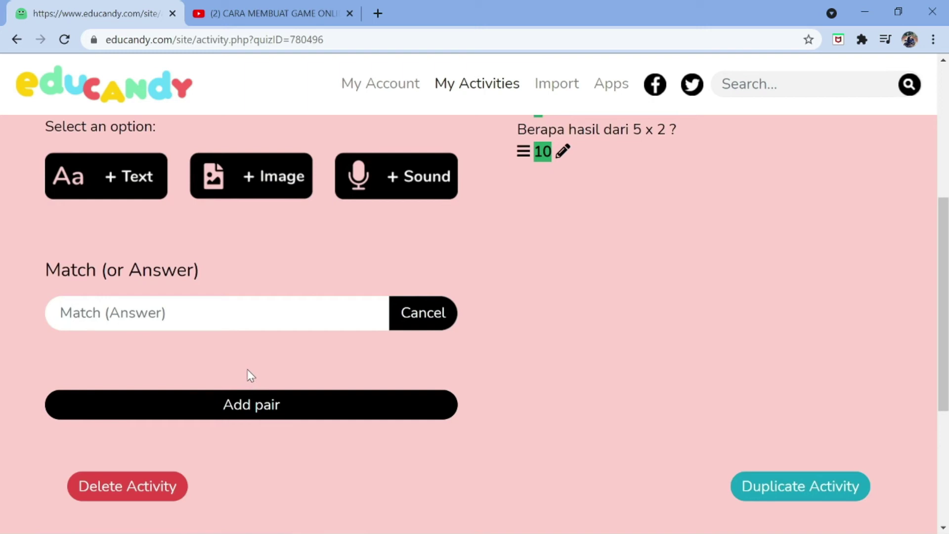
{"action": "scroll", "coordinate": [247, 364], "scroll_direction": "up", "scroll_amount": 2}
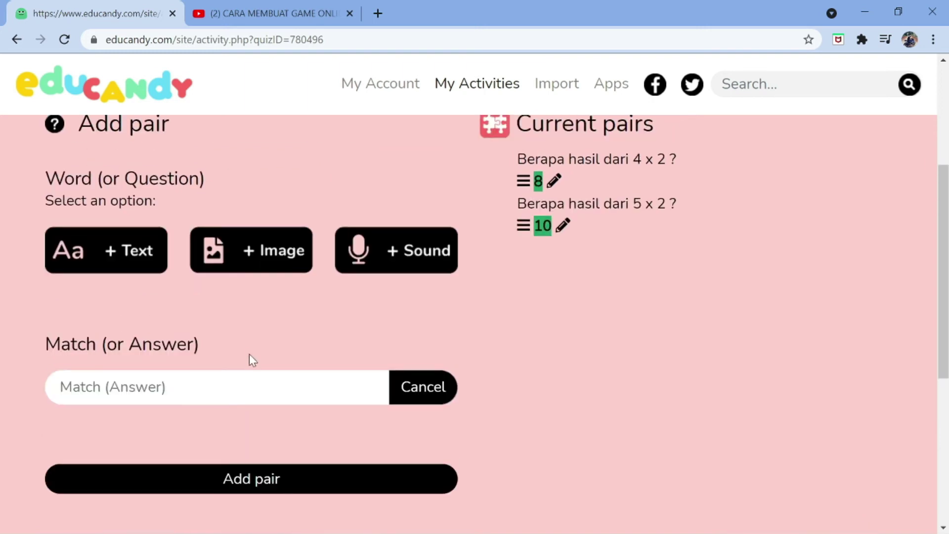
{"action": "scroll", "coordinate": [159, 258], "scroll_direction": "up", "scroll_amount": 3}
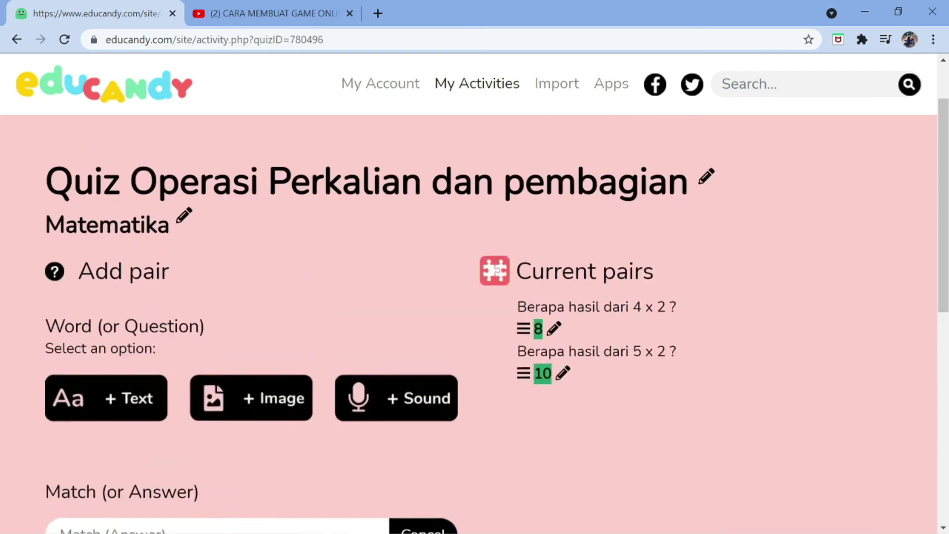
Add the pair 'Berapa hasil dari 3 x 4 ?' with answer 12, selecting the 'Berapa hasil dari' stem
{"action": "left_click", "coordinate": [117, 404]}
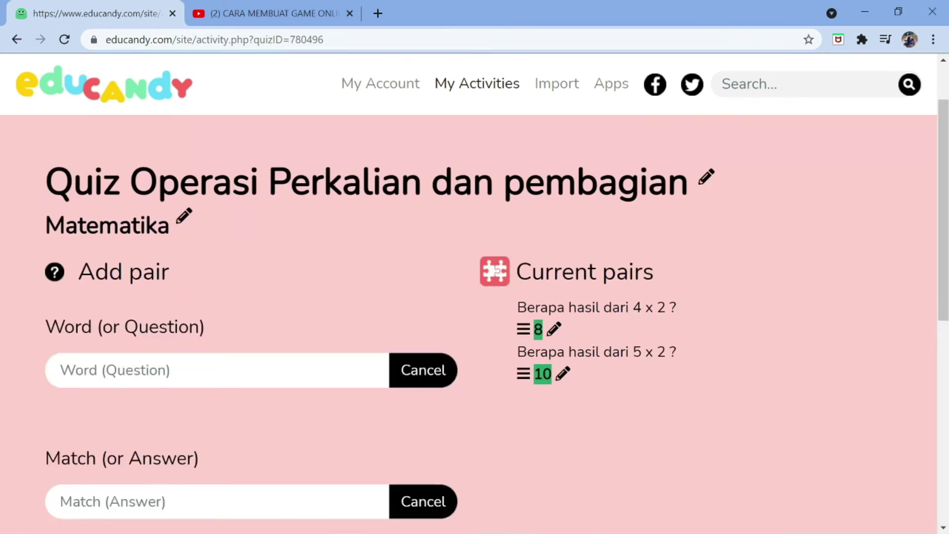
{"action": "type", "text": "B"}
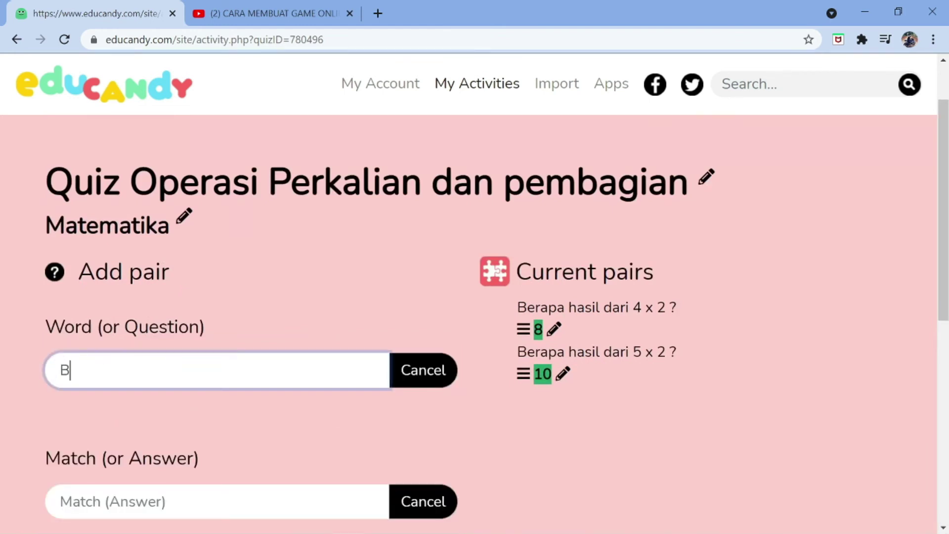
{"action": "type", "text": "erapa hasil"}
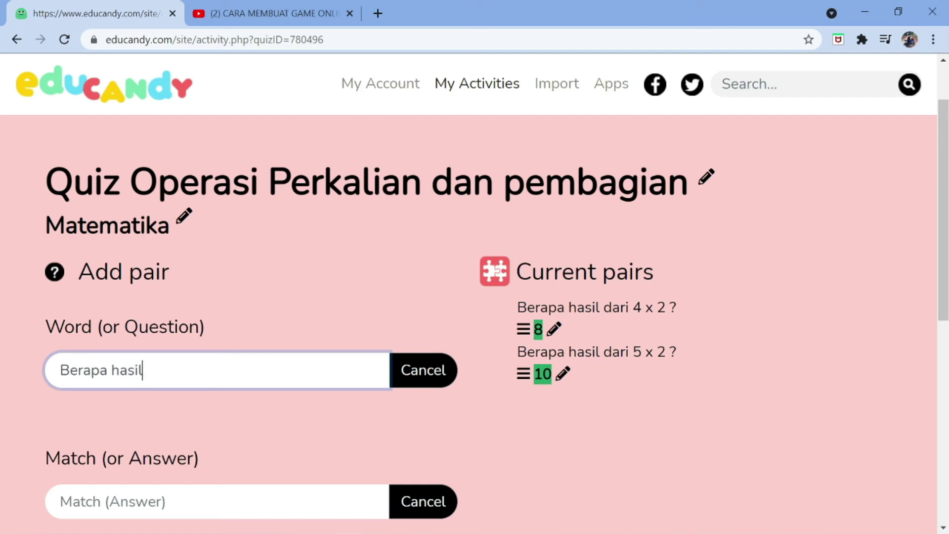
{"action": "type", "text": " dari 3 x 4 ?"}
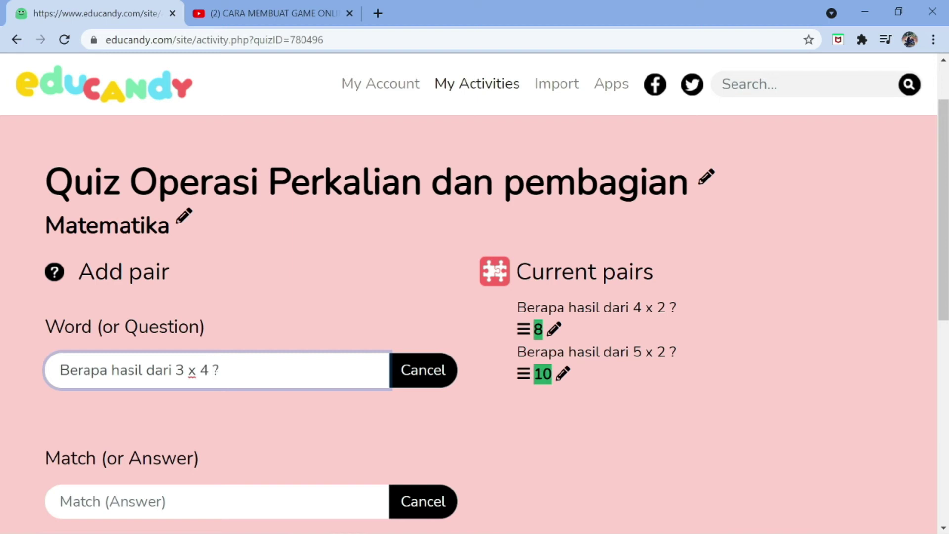
{"action": "scroll", "coordinate": [213, 393], "scroll_direction": "down", "scroll_amount": 3}
{"action": "left_click", "coordinate": [208, 354]}
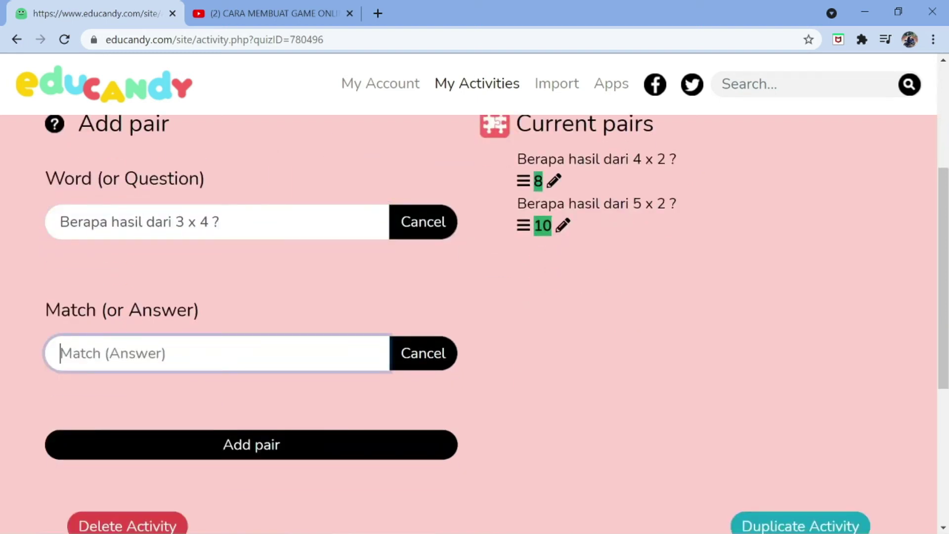
{"action": "type", "text": "12"}
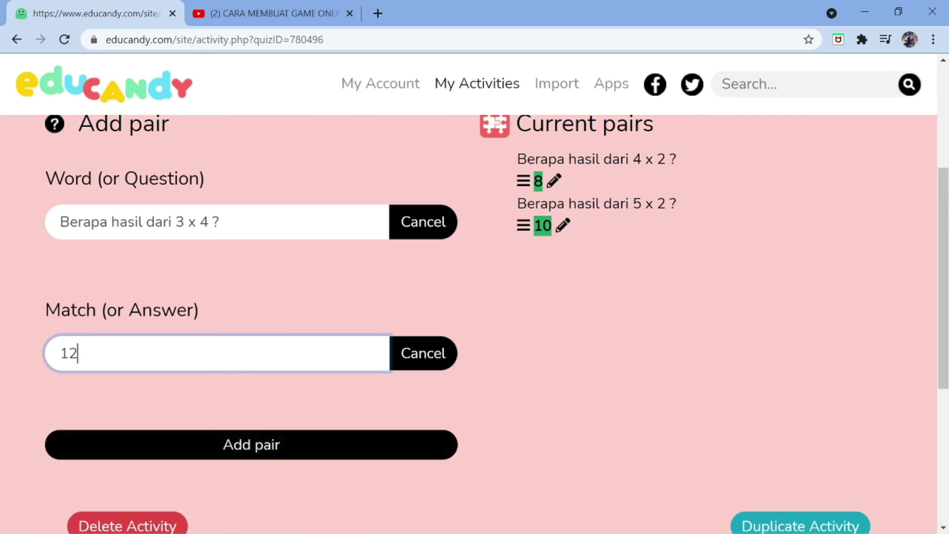
{"action": "left_click_drag", "start_coordinate": [60, 221], "coordinate": [171, 221]}
{"action": "key", "text": "ctrl+c"}
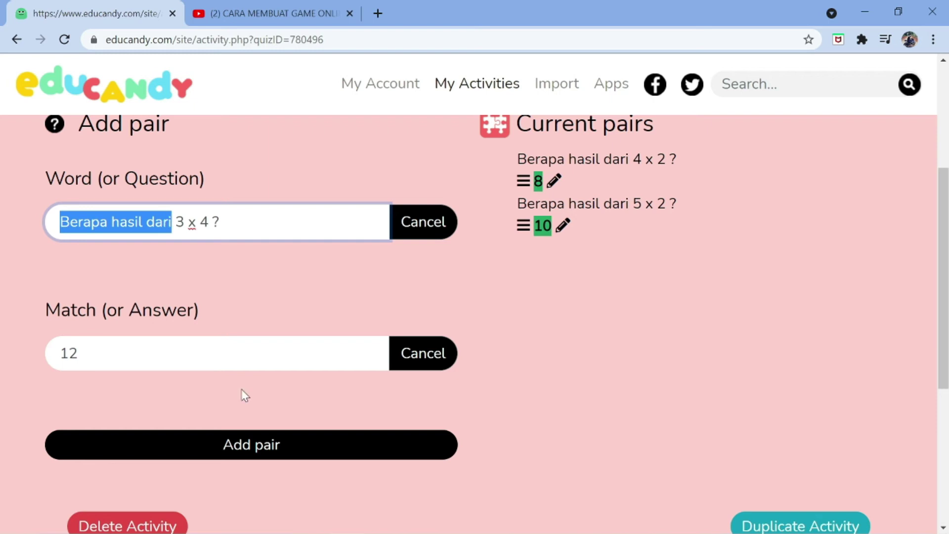
{"action": "left_click", "coordinate": [256, 446]}
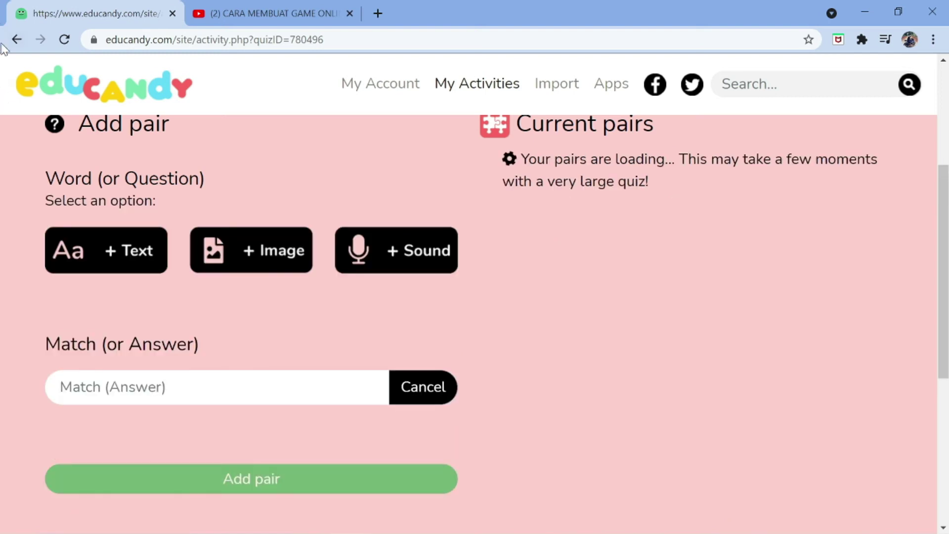
{"action": "left_click", "coordinate": [152, 326]}
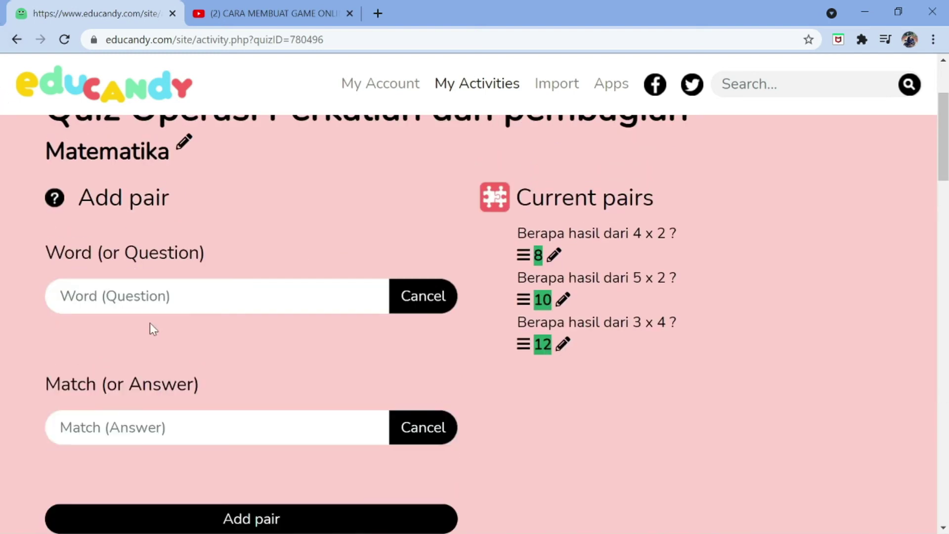
Add the pair 'Berapa hasil dari 7 x 3 ?' with answer 21
{"action": "left_click", "coordinate": [149, 296]}
{"action": "type", "text": "Berapa hasil dari"}
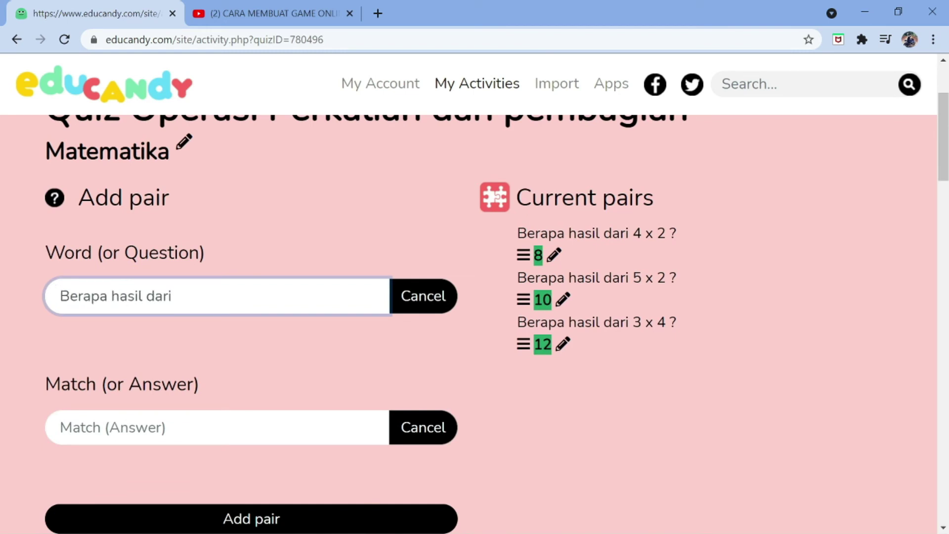
{"action": "type", "text": " 7 x 3 ?"}
{"action": "left_click", "coordinate": [239, 415]}
{"action": "type", "text": "21"}
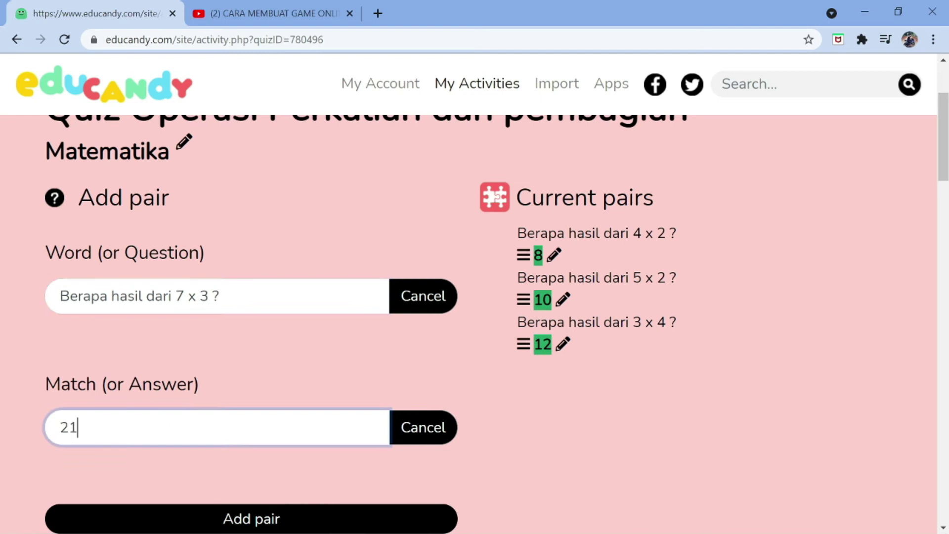
{"action": "scroll", "coordinate": [242, 445], "scroll_direction": "down", "scroll_amount": 1}
{"action": "left_click", "coordinate": [242, 443]}
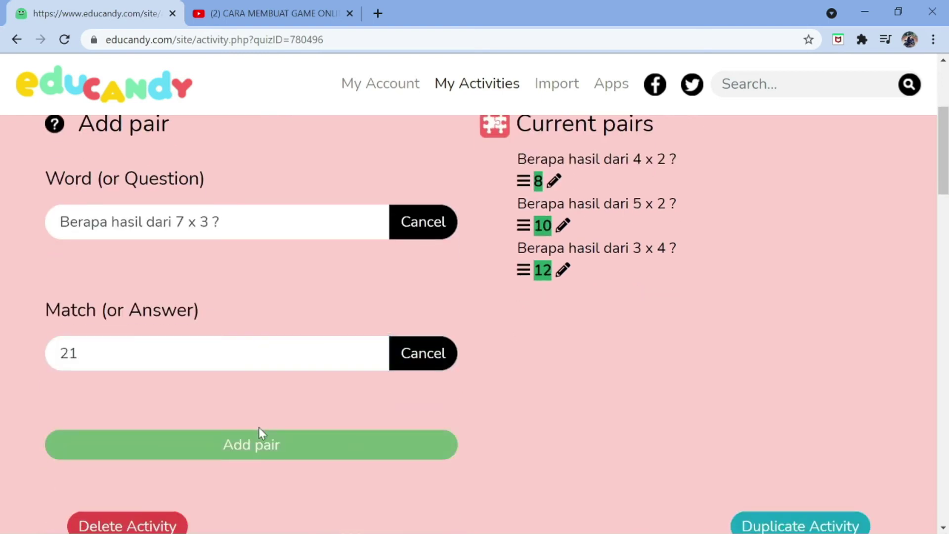
{"action": "scroll", "coordinate": [254, 354], "scroll_direction": "down", "scroll_amount": 1}
{"action": "scroll", "coordinate": [140, 191], "scroll_direction": "up", "scroll_amount": 1}
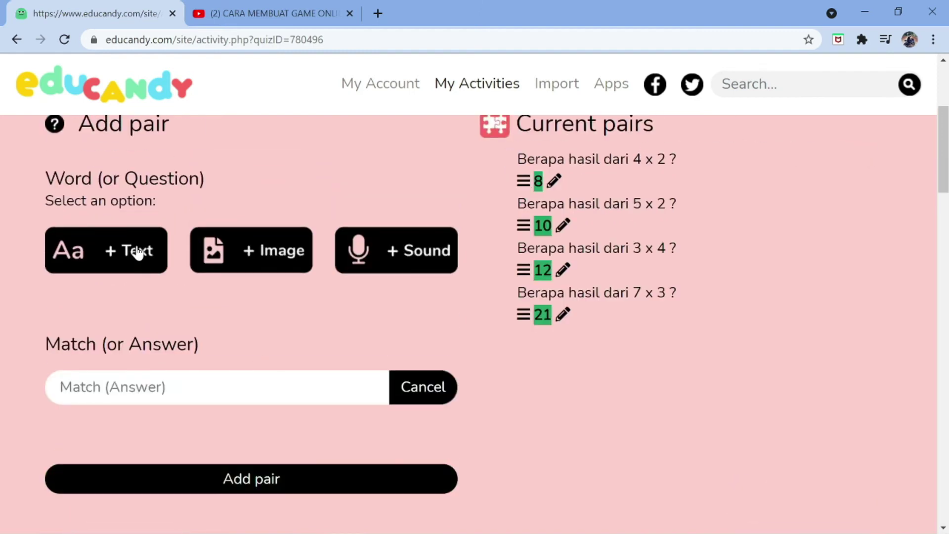
Add a new text pair by pasting the stem: 'Berapa hasil dari 2 x 3 ?' with answer 6
{"action": "left_click", "coordinate": [138, 177]}
{"action": "left_click", "coordinate": [217, 221]}
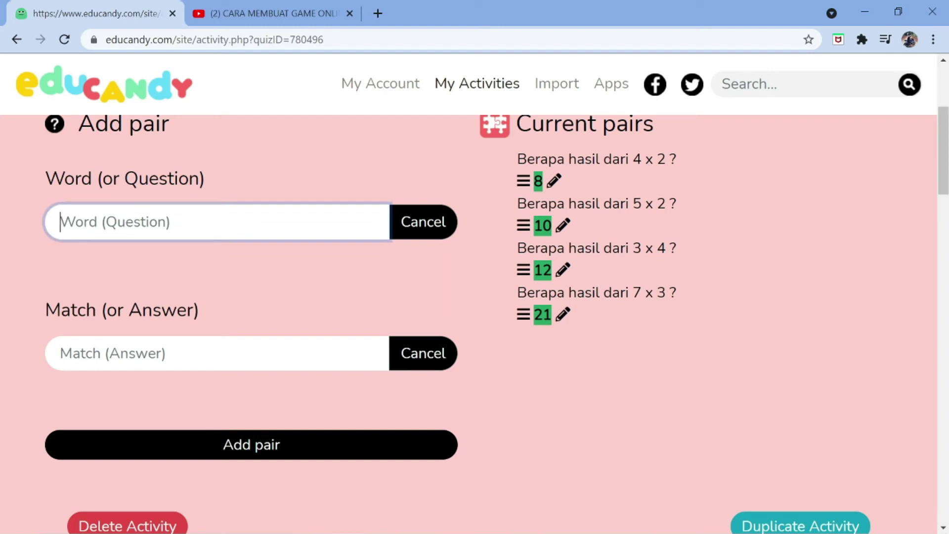
{"action": "key", "text": "ctrl+v"}
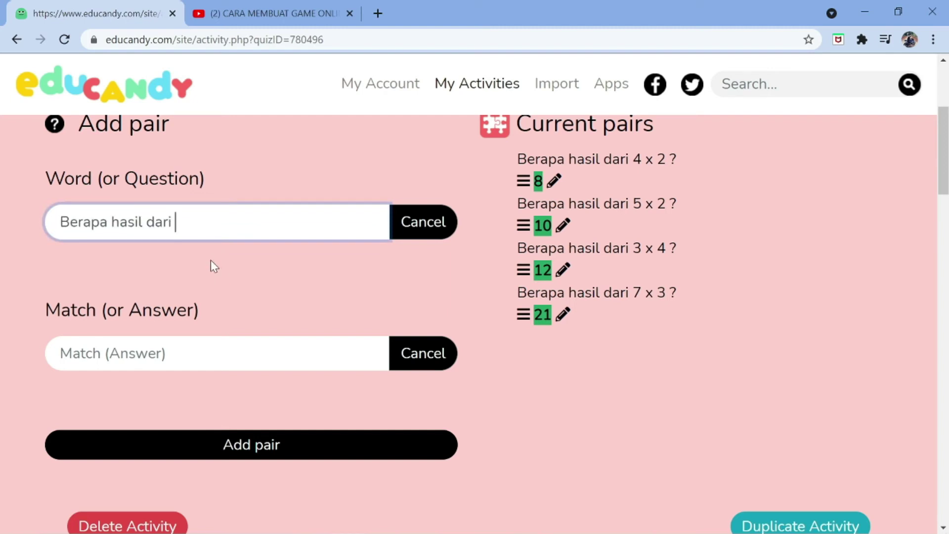
{"action": "type", "text": "2 x 3 ?"}
{"action": "key", "text": "Tab"}
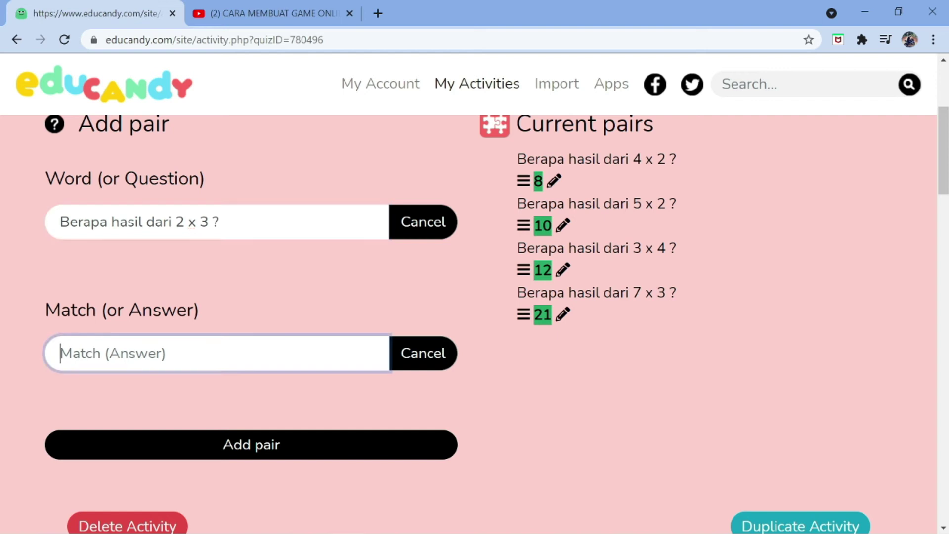
{"action": "type", "text": "6"}
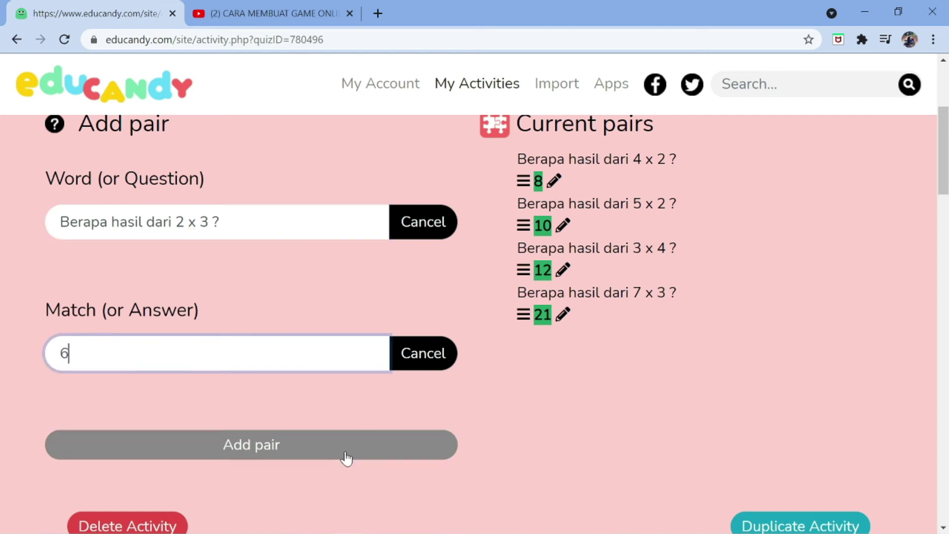
{"action": "left_click", "coordinate": [346, 453]}
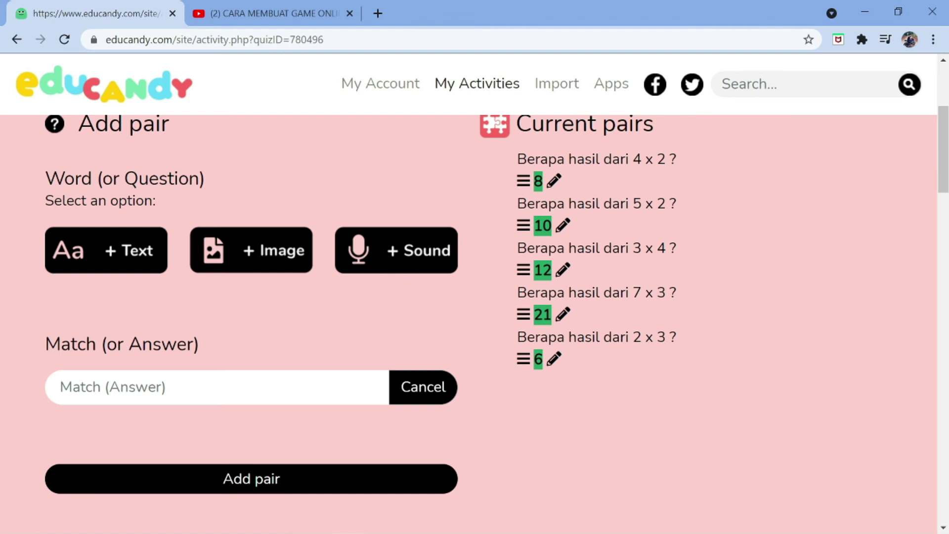
{"action": "left_click", "coordinate": [555, 183]}
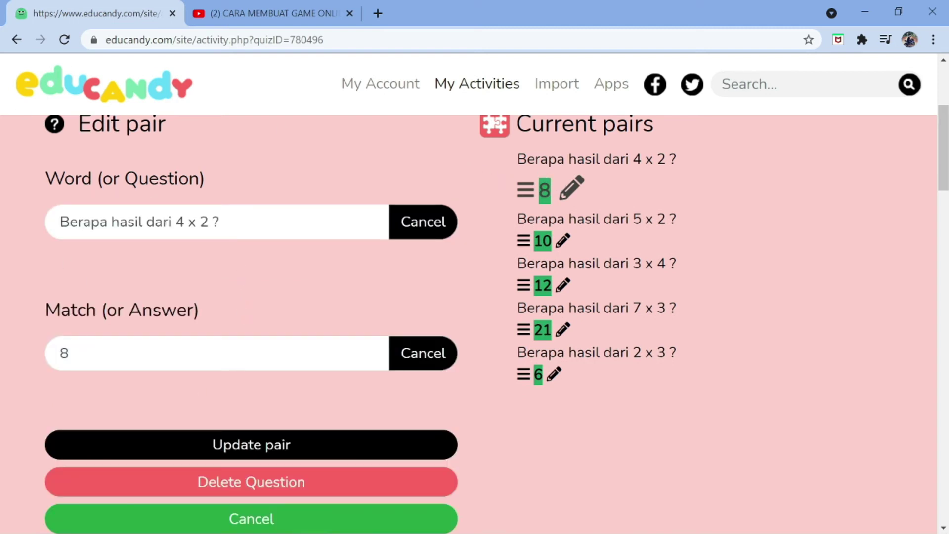
{"action": "scroll", "coordinate": [165, 388], "scroll_direction": "down", "scroll_amount": 1}
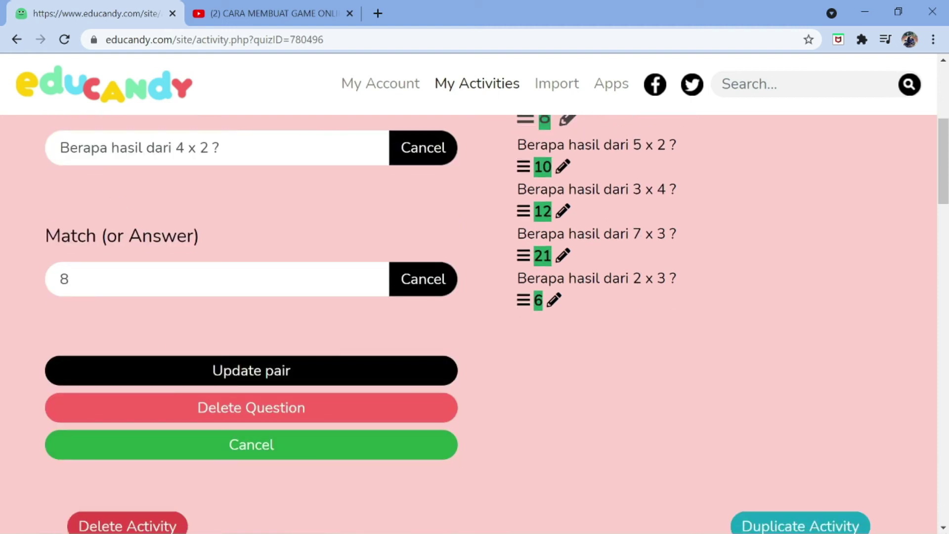
{"action": "scroll", "coordinate": [474, 321], "scroll_direction": "up", "scroll_amount": 1}
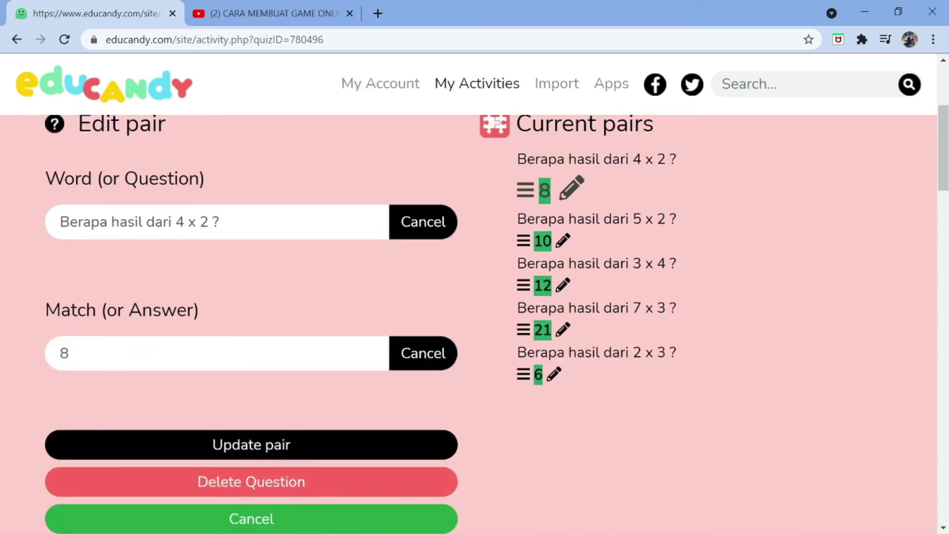
{"action": "left_click", "coordinate": [163, 451]}
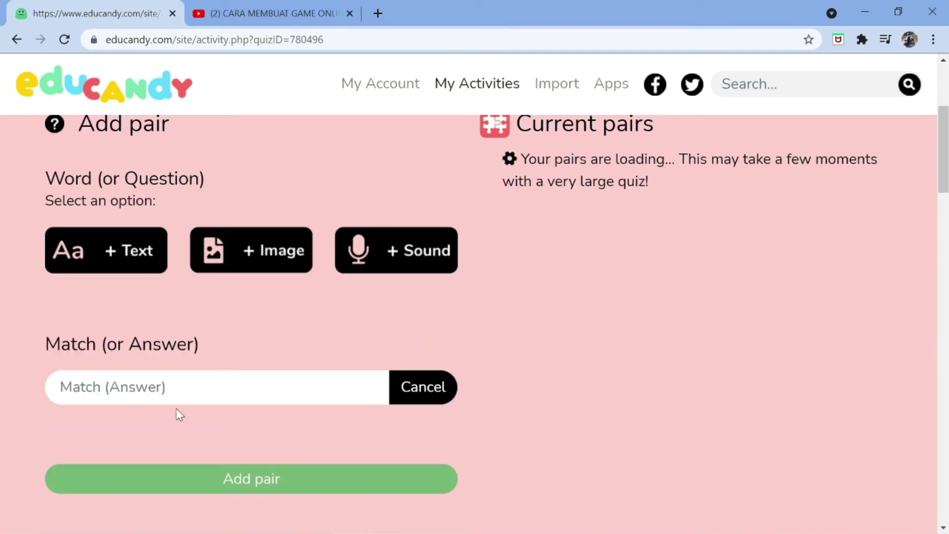
{"action": "scroll", "coordinate": [223, 382], "scroll_direction": "up", "scroll_amount": 1}
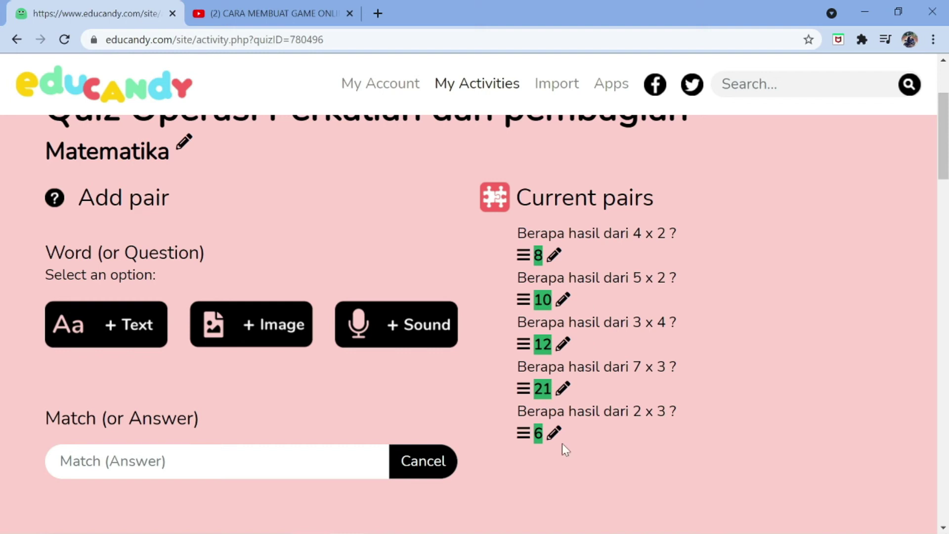
Add a pair with the pasted stem: 'Berapa hasil dari 8 : 4 ?' with answer 2
{"action": "left_click", "coordinate": [121, 323]}
{"action": "key", "text": "ctrl+v"}
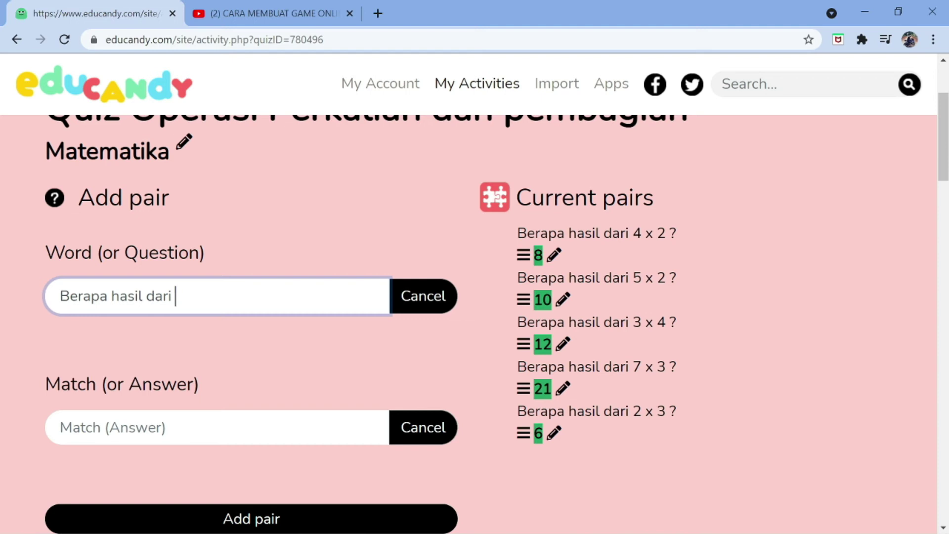
{"action": "type", "text": "8 : 4 ?"}
{"action": "key", "text": "Tab"}
{"action": "type", "text": "2"}
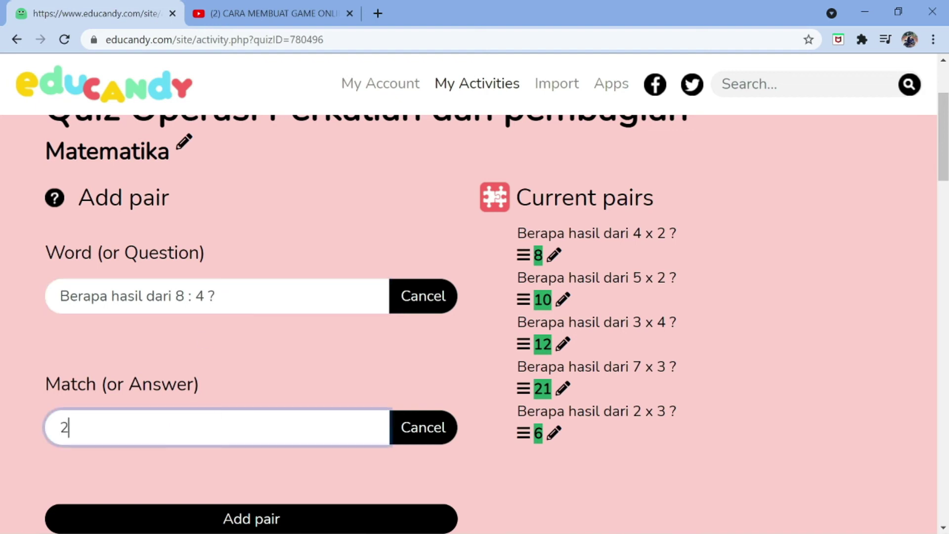
{"action": "scroll", "coordinate": [218, 392], "scroll_direction": "down", "scroll_amount": 3}
{"action": "left_click", "coordinate": [221, 376]}
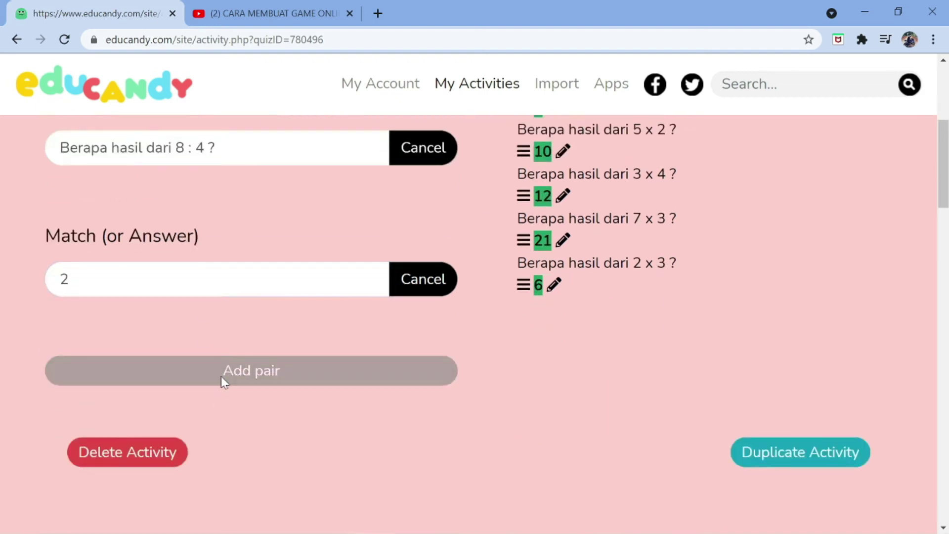
Add the pair 'Berapa hasil dari 10 : 2 ?' with answer 5
{"action": "scroll", "coordinate": [221, 376], "scroll_direction": "up", "scroll_amount": 2}
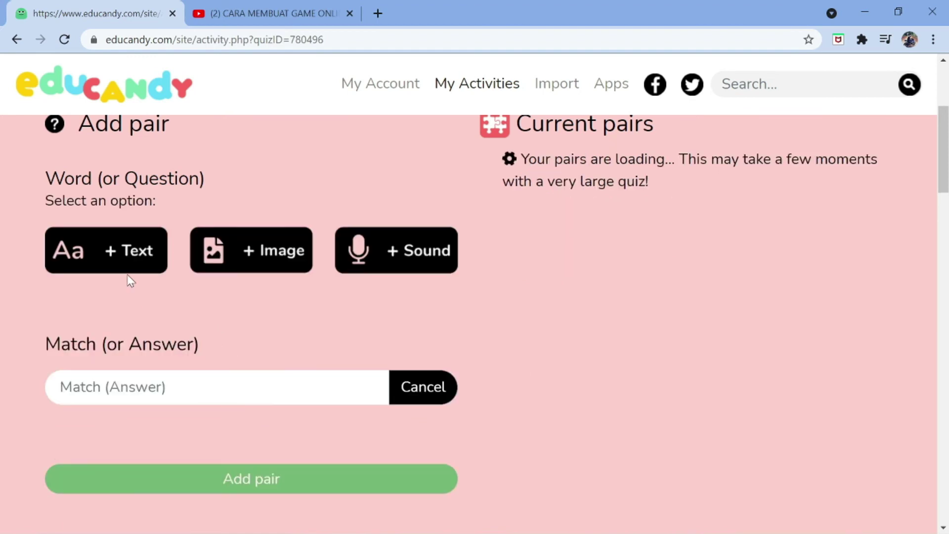
{"action": "scroll", "coordinate": [127, 275], "scroll_direction": "up", "scroll_amount": 2}
{"action": "left_click", "coordinate": [105, 304]}
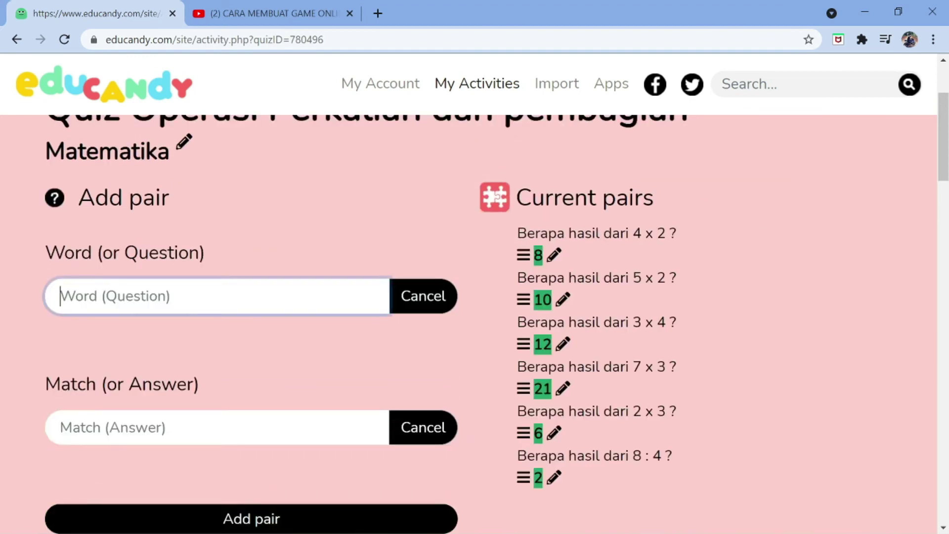
{"action": "type", "text": "Berapa hasil dari"}
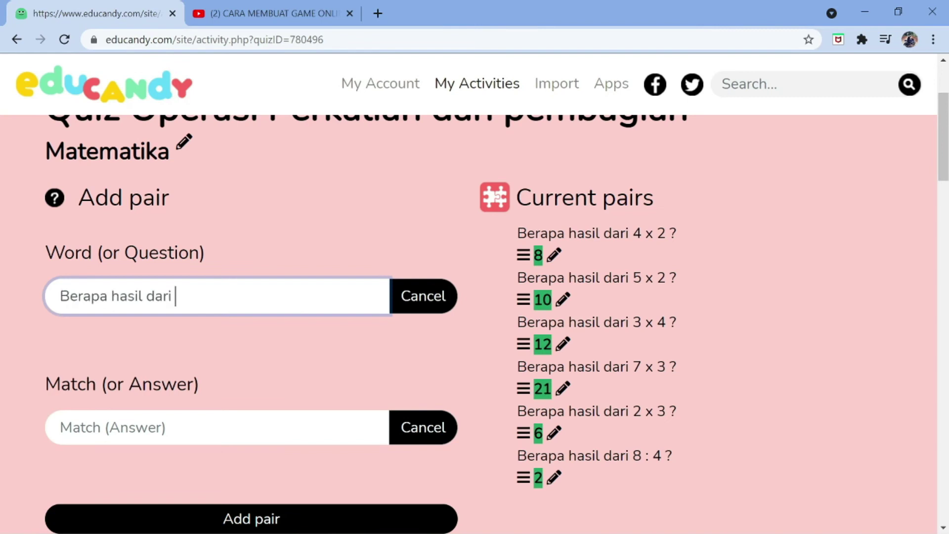
{"action": "type", "text": "10 : 2 ?"}
{"action": "key", "text": "Tab"}
{"action": "type", "text": "5"}
{"action": "scroll", "coordinate": [152, 404], "scroll_direction": "down", "scroll_amount": 3}
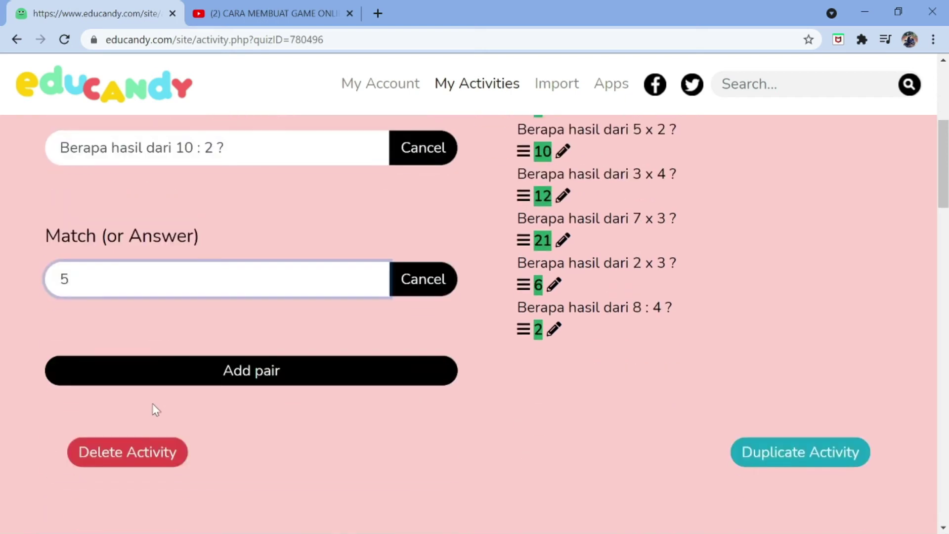
{"action": "left_click", "coordinate": [171, 372]}
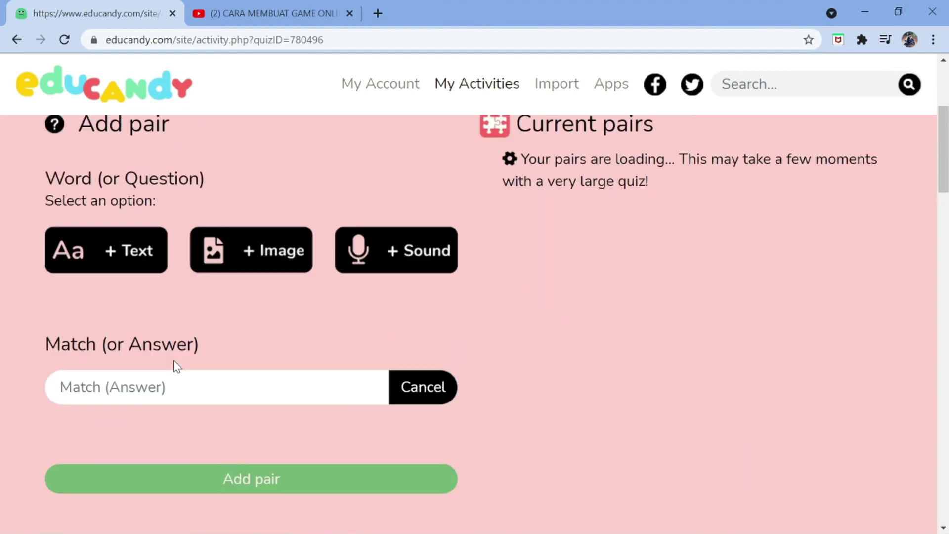
Draft a new text question 'Berapa hasil dari 12 : 3 ?' using the pasted stem
{"action": "left_click", "coordinate": [103, 261]}
{"action": "left_click", "coordinate": [148, 222]}
{"action": "type", "text": "Berapa hasil dari"}
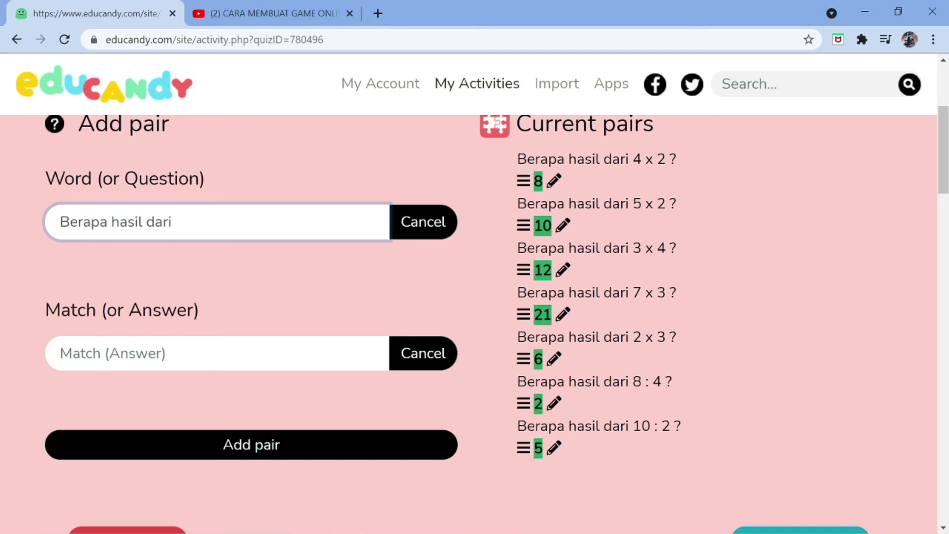
{"action": "type", "text": "12 : 3 ?"}
Give the 12 : 3 question answer 4 and add the pair
{"action": "left_click", "coordinate": [148, 353]}
{"action": "type", "text": "4"}
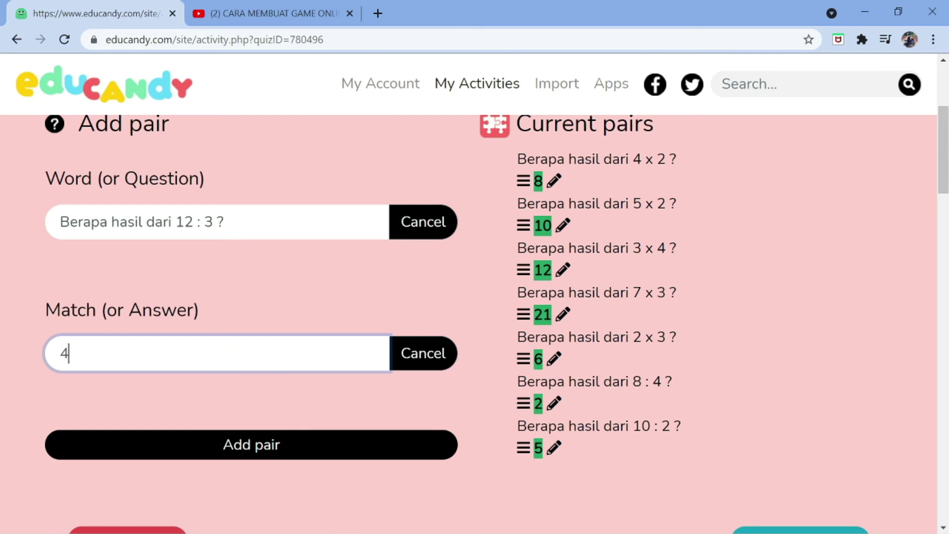
{"action": "left_click", "coordinate": [223, 455]}
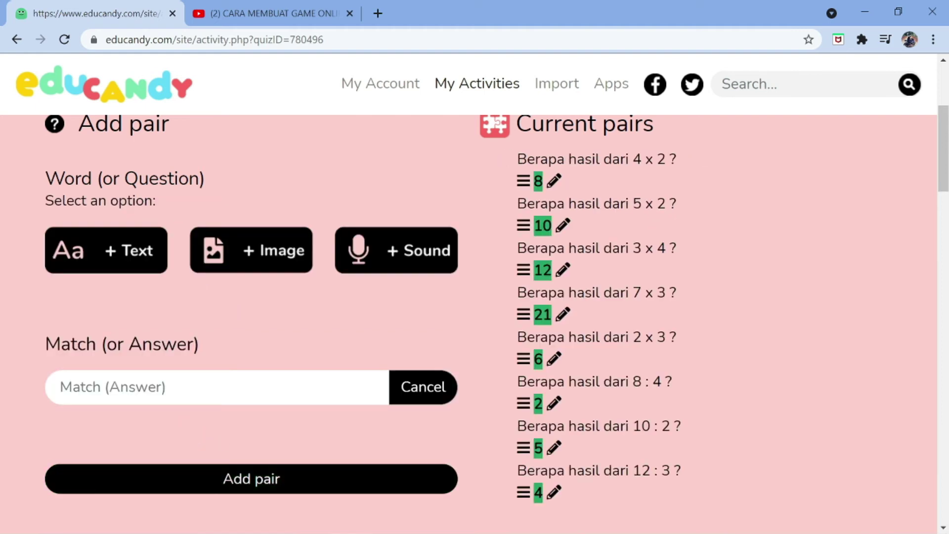
Add a new pair 'Berapa hasil dari 21 : 7 ?' with answer 3
{"action": "left_click", "coordinate": [143, 261]}
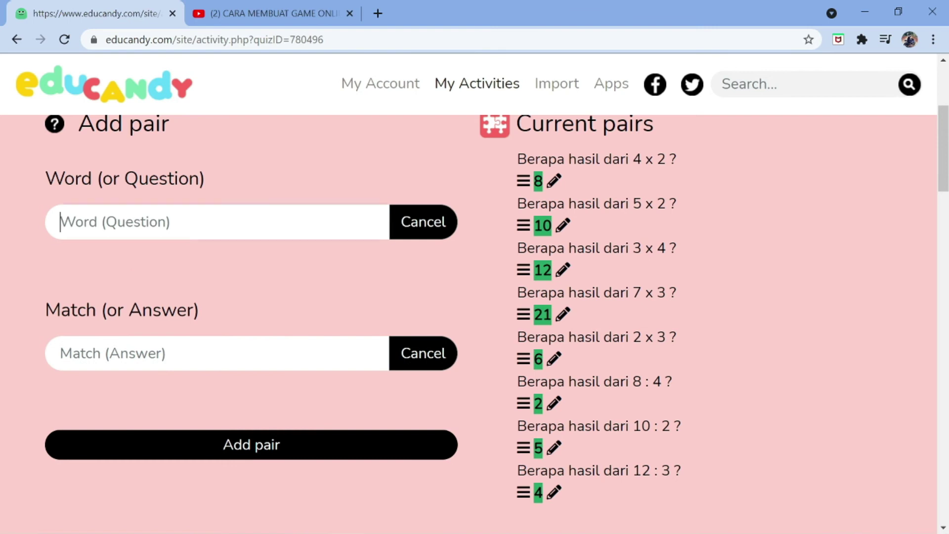
{"action": "type", "text": "Berapa hasil dari"}
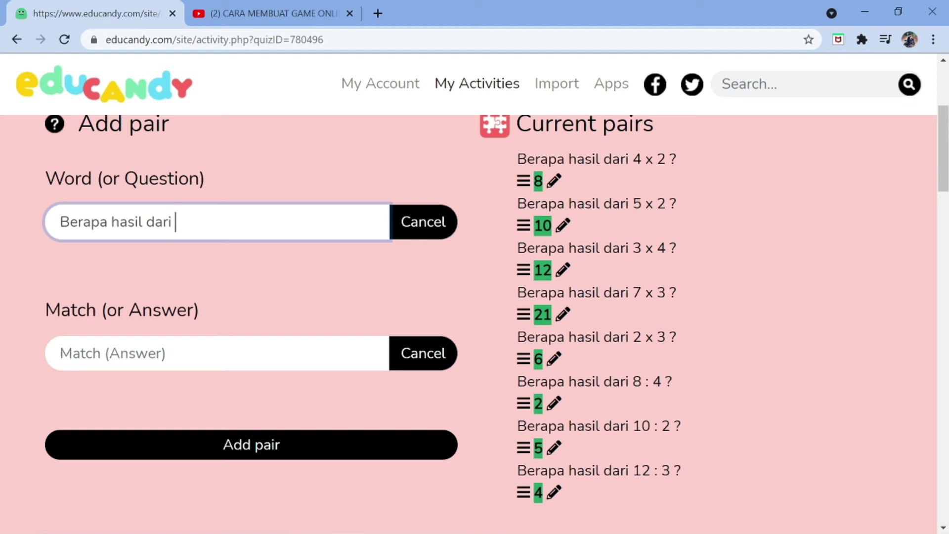
{"action": "type", "text": "21 : 7 ?"}
{"action": "key", "text": "Tab"}
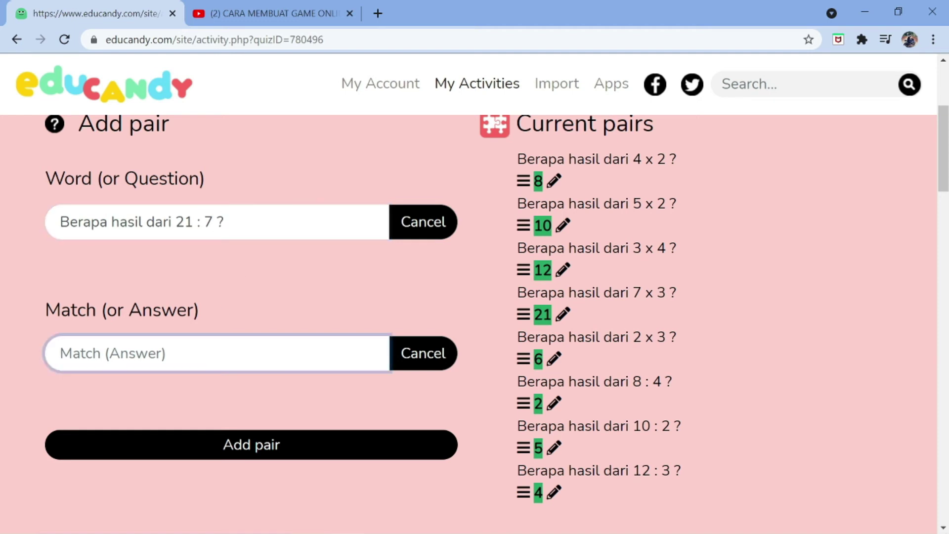
{"action": "type", "text": "3"}
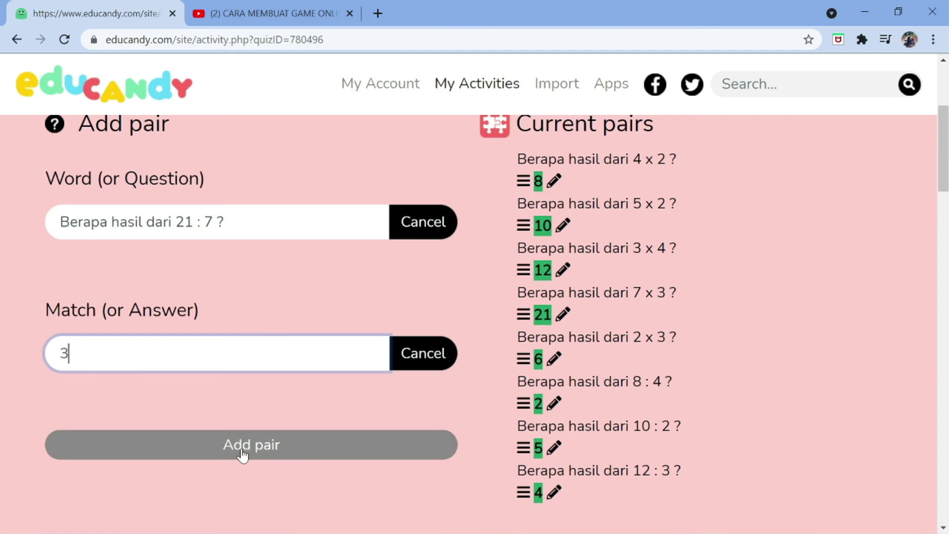
{"action": "left_click", "coordinate": [241, 451]}
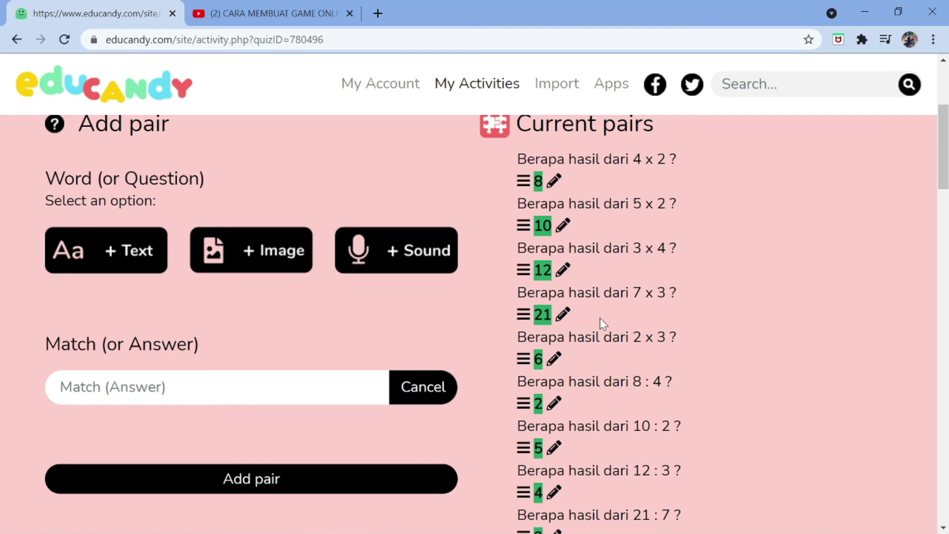
{"action": "scroll", "coordinate": [601, 356], "scroll_direction": "down", "scroll_amount": 1}
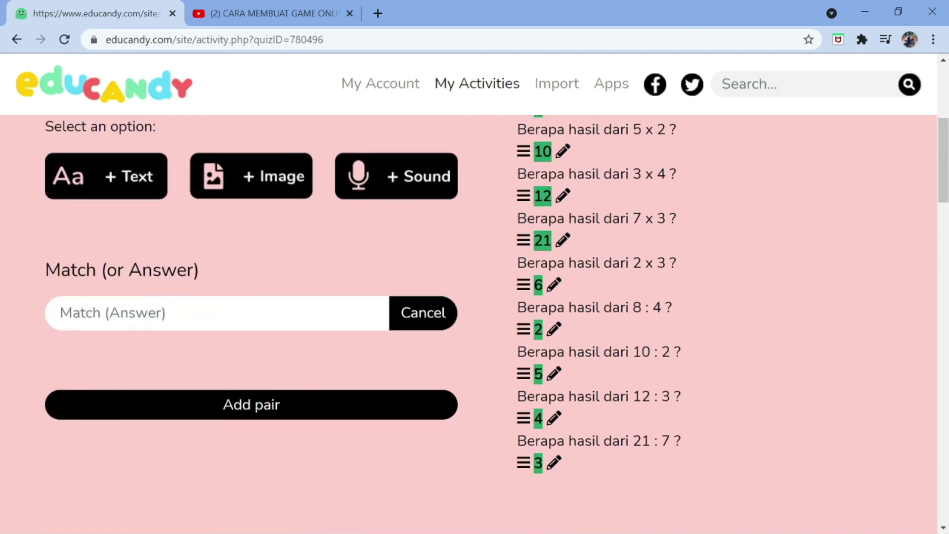
{"action": "scroll", "coordinate": [581, 430], "scroll_direction": "down", "scroll_amount": 2}
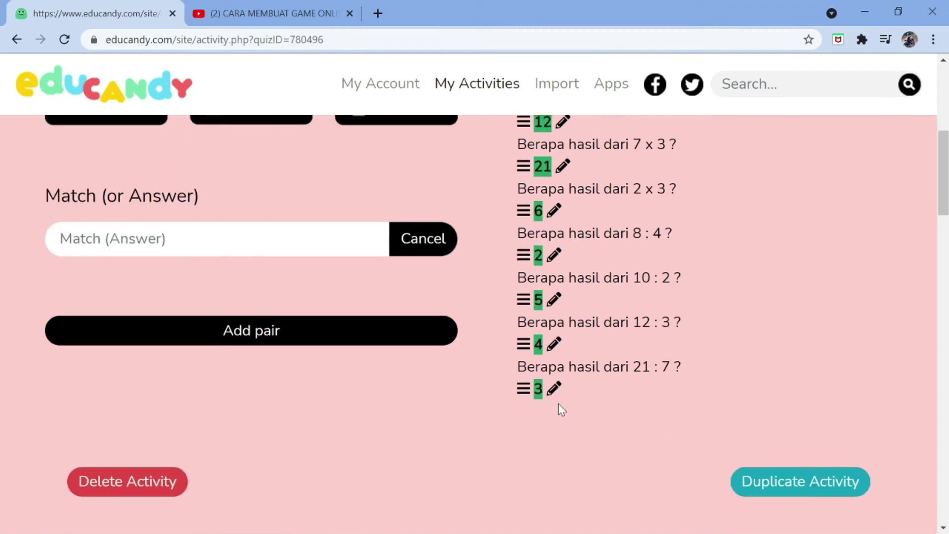
{"action": "scroll", "coordinate": [551, 399], "scroll_direction": "down", "scroll_amount": 1}
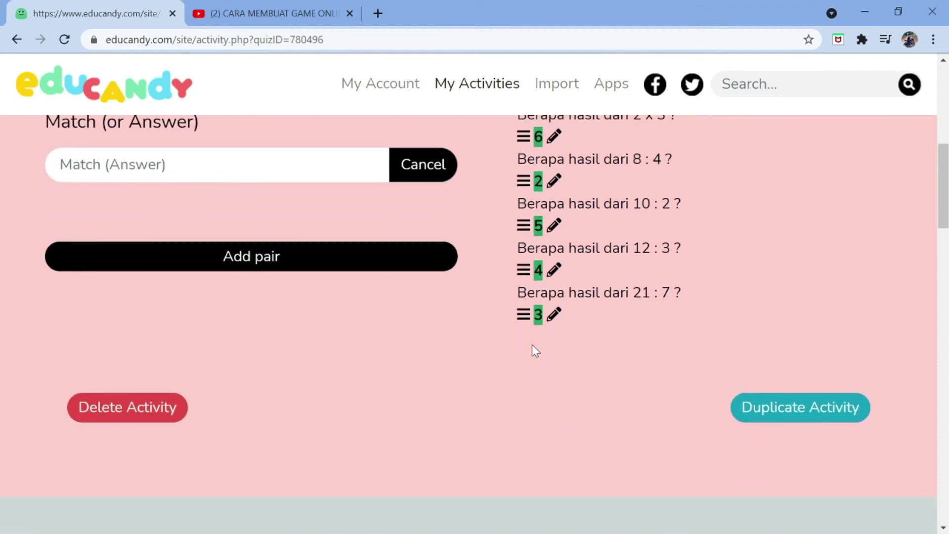
{"action": "scroll", "coordinate": [532, 347], "scroll_direction": "down", "scroll_amount": 1}
{"action": "scroll", "coordinate": [531, 346], "scroll_direction": "down", "scroll_amount": 2}
{"action": "scroll", "coordinate": [530, 340], "scroll_direction": "down", "scroll_amount": 3}
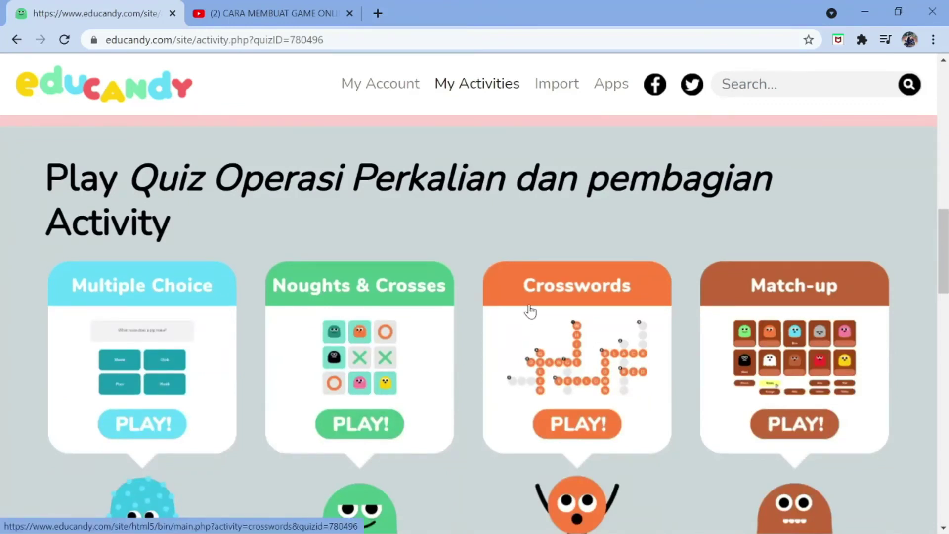
{"action": "scroll", "coordinate": [530, 311], "scroll_direction": "up", "scroll_amount": 3}
{"action": "scroll", "coordinate": [528, 311], "scroll_direction": "up", "scroll_amount": 3}
{"action": "scroll", "coordinate": [537, 308], "scroll_direction": "up", "scroll_amount": 10}
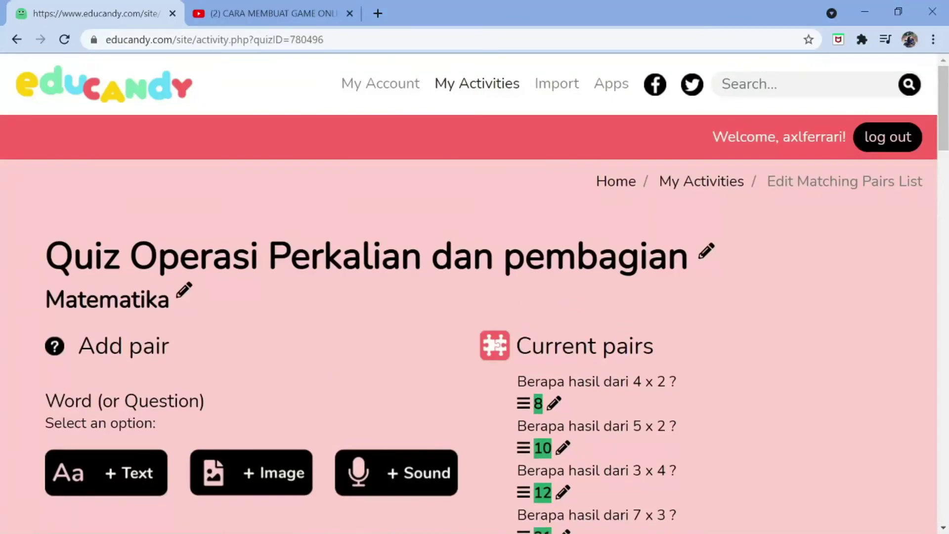
{"action": "scroll", "coordinate": [568, 343], "scroll_direction": "down", "scroll_amount": 13}
{"action": "scroll", "coordinate": [569, 353], "scroll_direction": "down", "scroll_amount": 6}
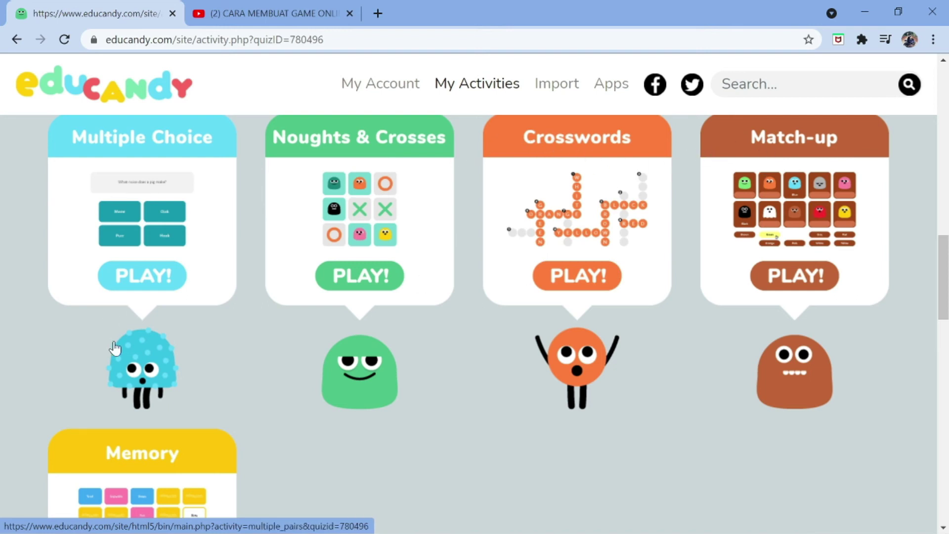
{"action": "scroll", "coordinate": [126, 381], "scroll_direction": "down", "scroll_amount": 1}
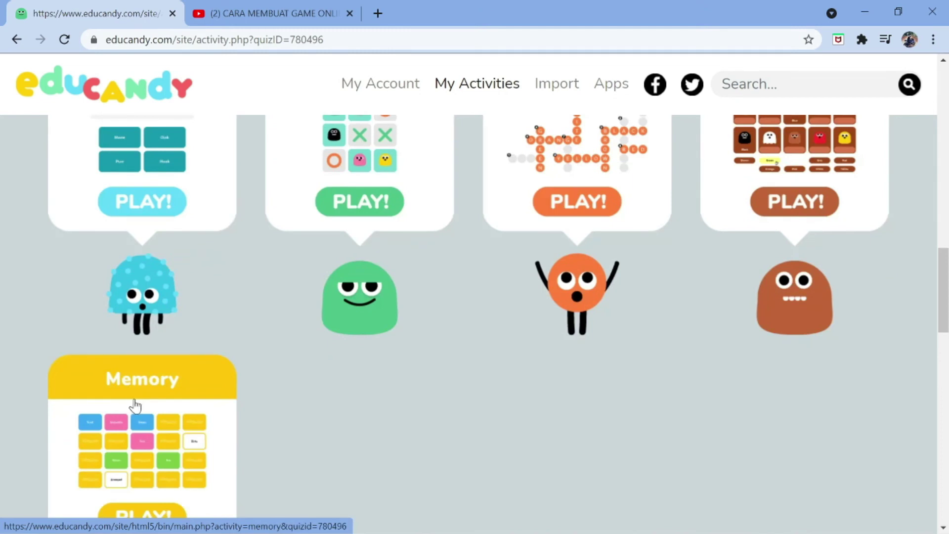
{"action": "scroll", "coordinate": [138, 400], "scroll_direction": "up", "scroll_amount": 1}
{"action": "scroll", "coordinate": [138, 401], "scroll_direction": "up", "scroll_amount": 1}
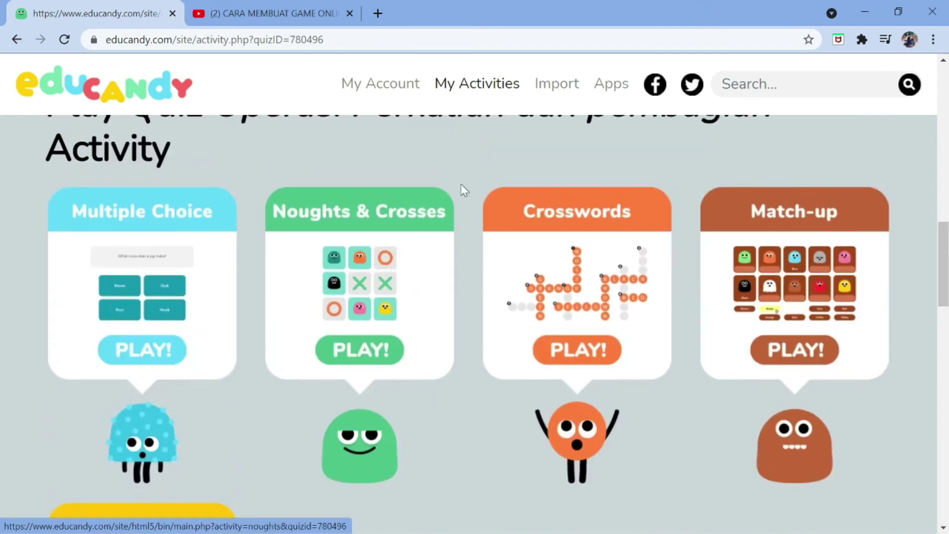
{"action": "scroll", "coordinate": [464, 215], "scroll_direction": "up", "scroll_amount": 6}
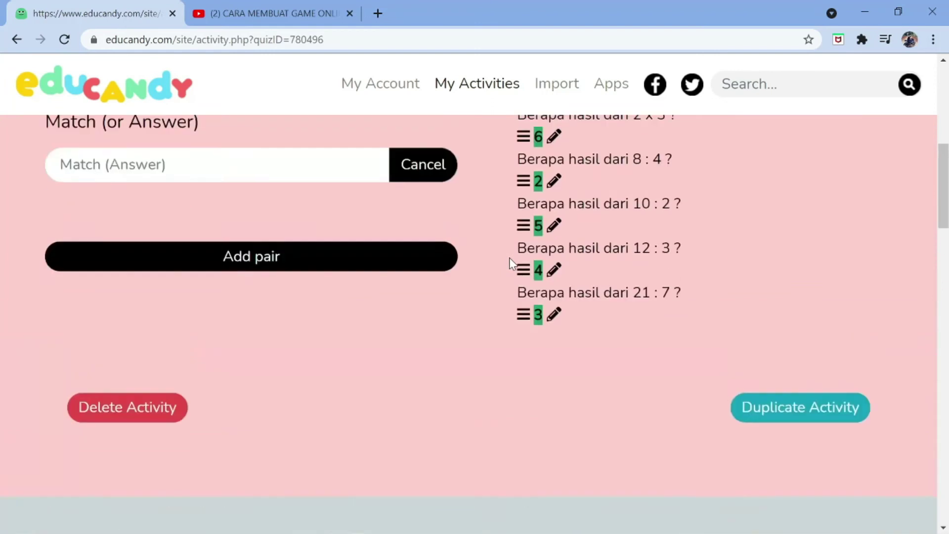
{"action": "scroll", "coordinate": [464, 297], "scroll_direction": "up", "scroll_amount": 2}
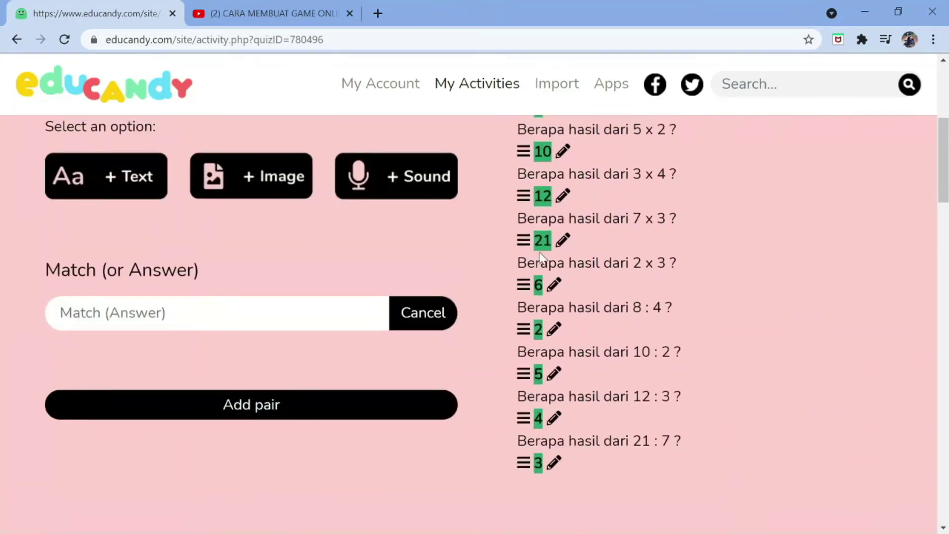
{"action": "scroll", "coordinate": [541, 257], "scroll_direction": "down", "scroll_amount": 6}
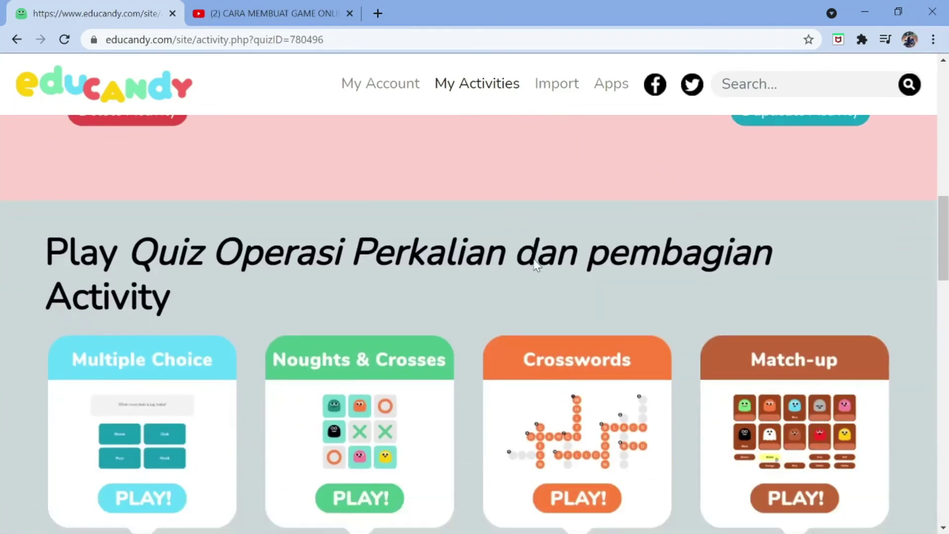
{"action": "scroll", "coordinate": [533, 267], "scroll_direction": "down", "scroll_amount": 1}
{"action": "scroll", "coordinate": [529, 270], "scroll_direction": "down", "scroll_amount": 1}
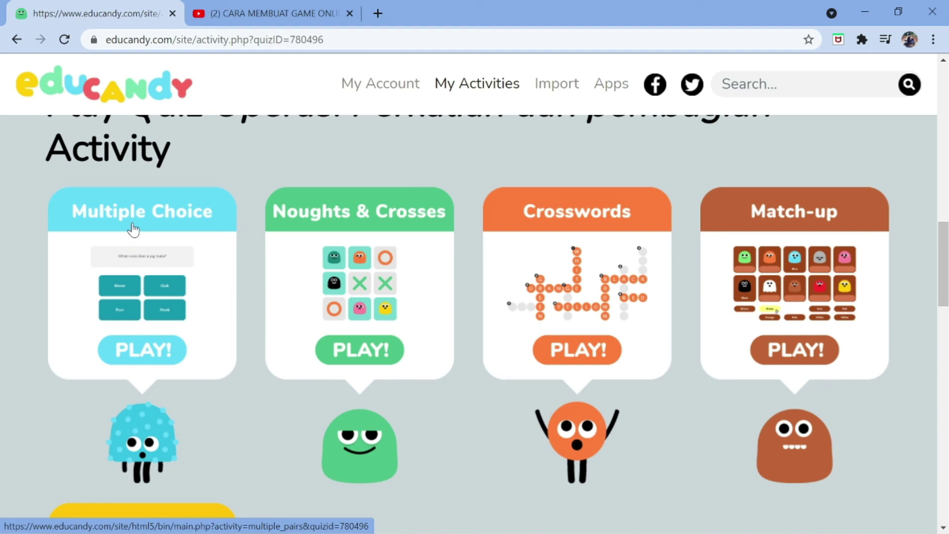
Play the Multiple Choice game, correctly answering 4, 12, 10, 3, 21, 6, 5, 8 and 2
{"action": "left_click", "coordinate": [170, 351]}
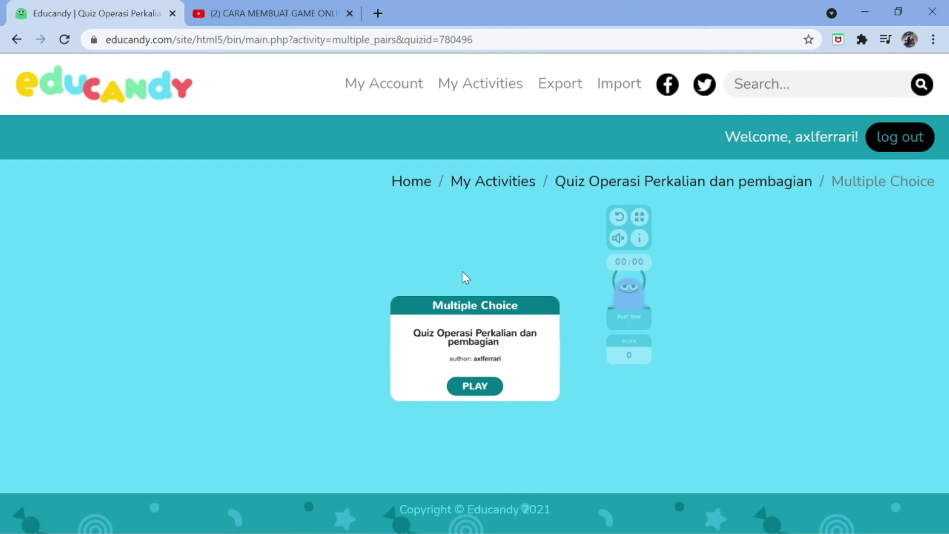
{"action": "left_click", "coordinate": [487, 390]}
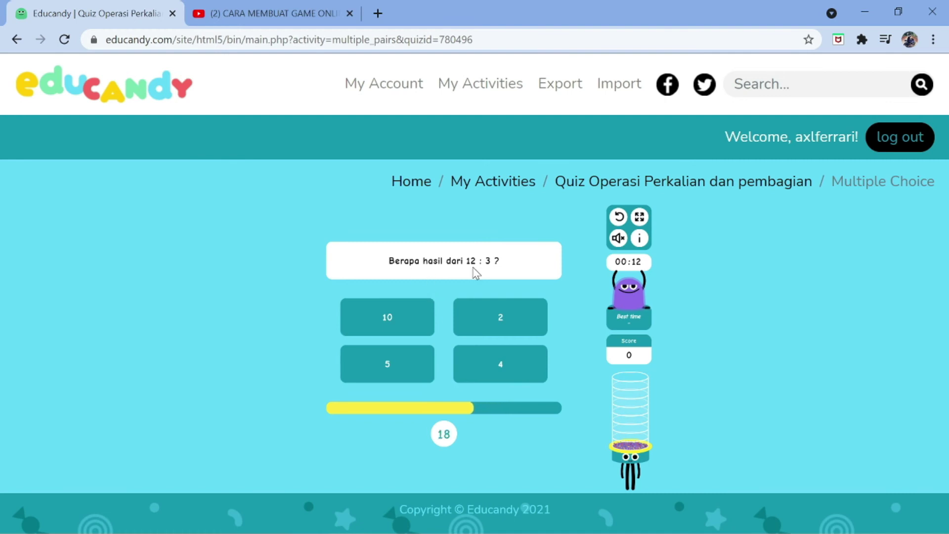
{"action": "left_click", "coordinate": [494, 366]}
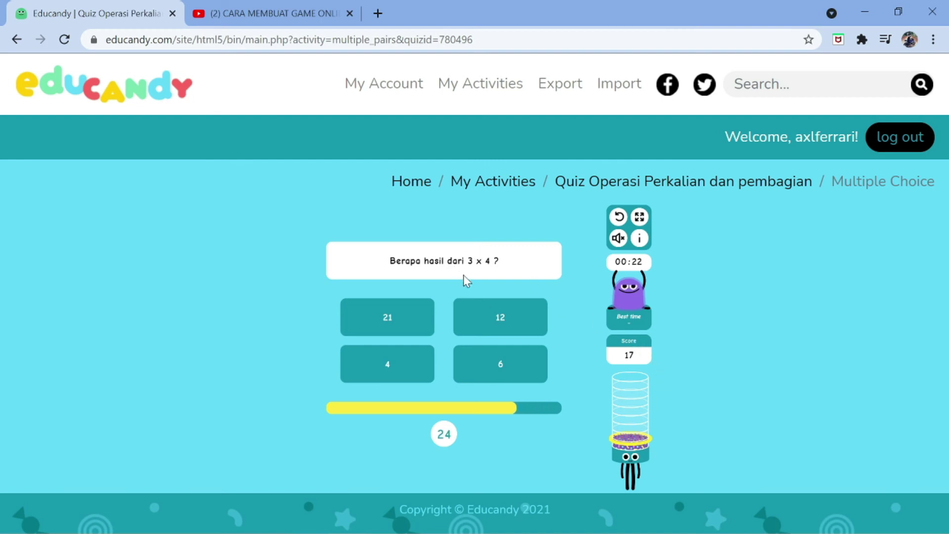
{"action": "left_click", "coordinate": [492, 334]}
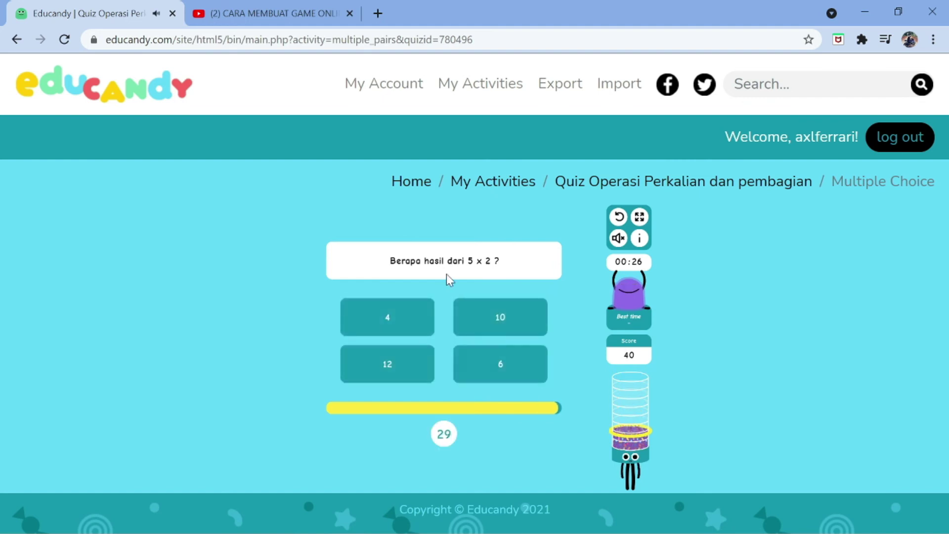
{"action": "left_click", "coordinate": [498, 321]}
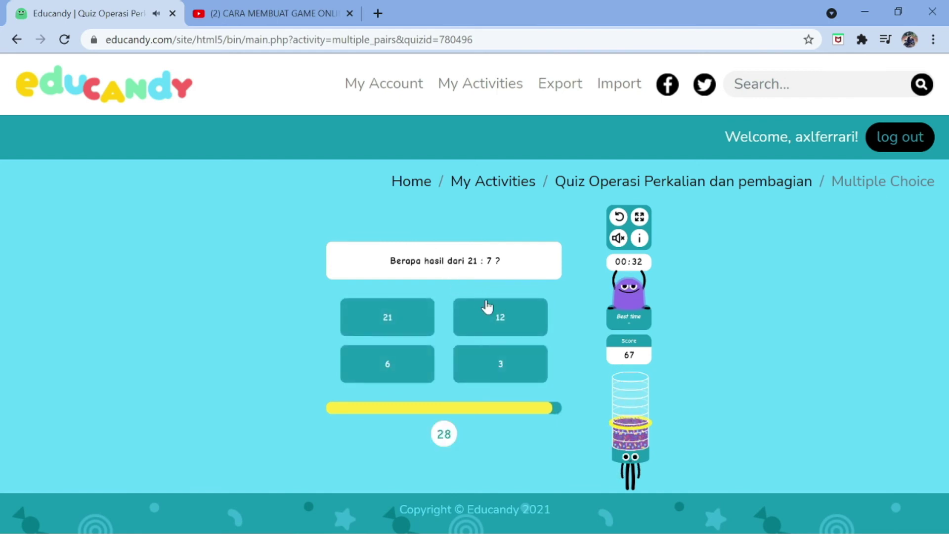
{"action": "left_click", "coordinate": [479, 363]}
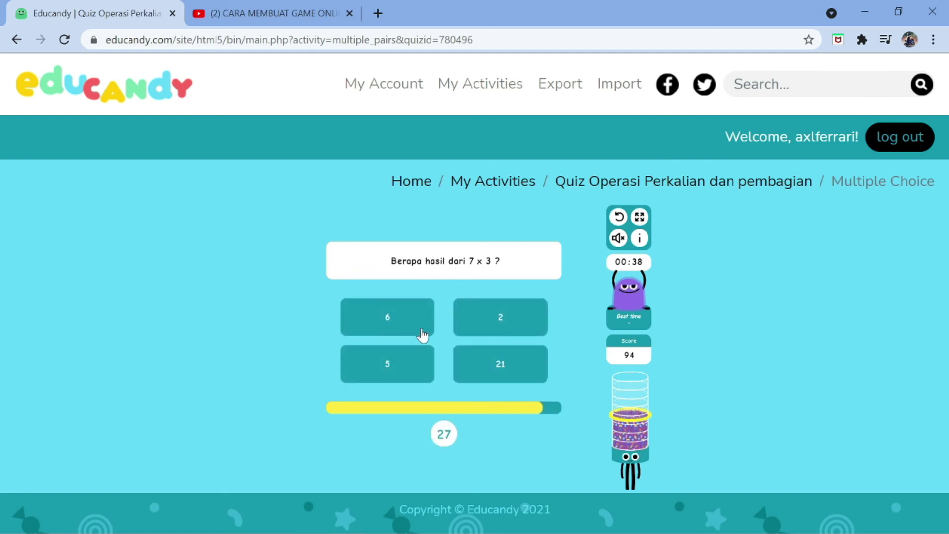
{"action": "left_click", "coordinate": [493, 369]}
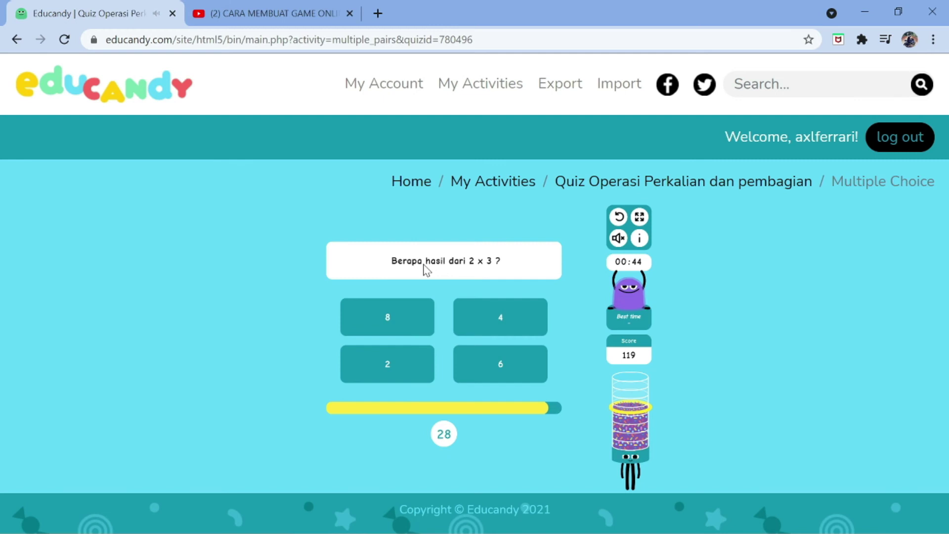
{"action": "left_click", "coordinate": [497, 368]}
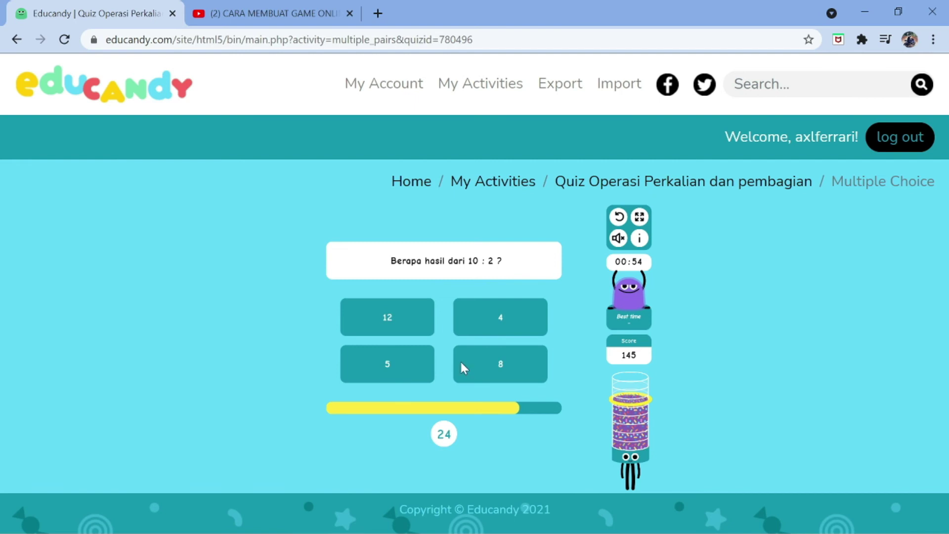
{"action": "left_click", "coordinate": [406, 356]}
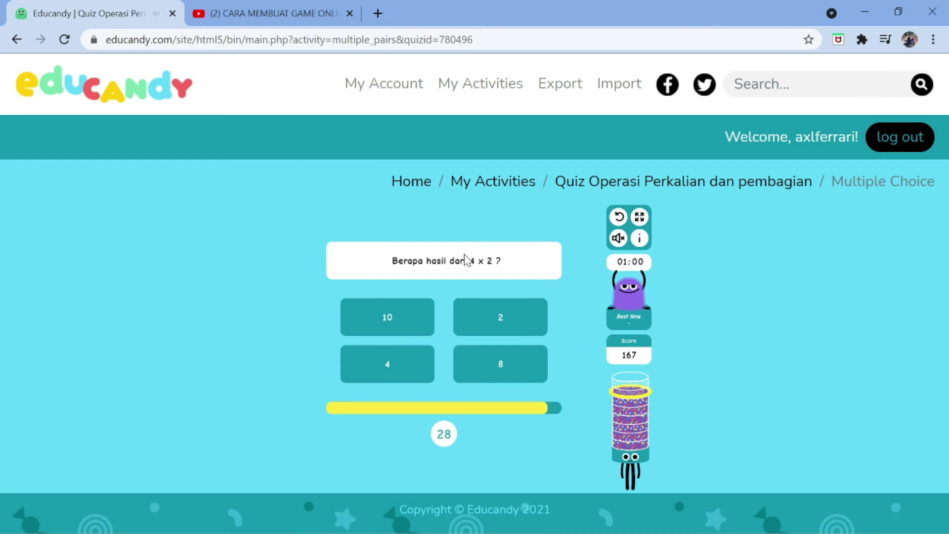
{"action": "left_click", "coordinate": [512, 368]}
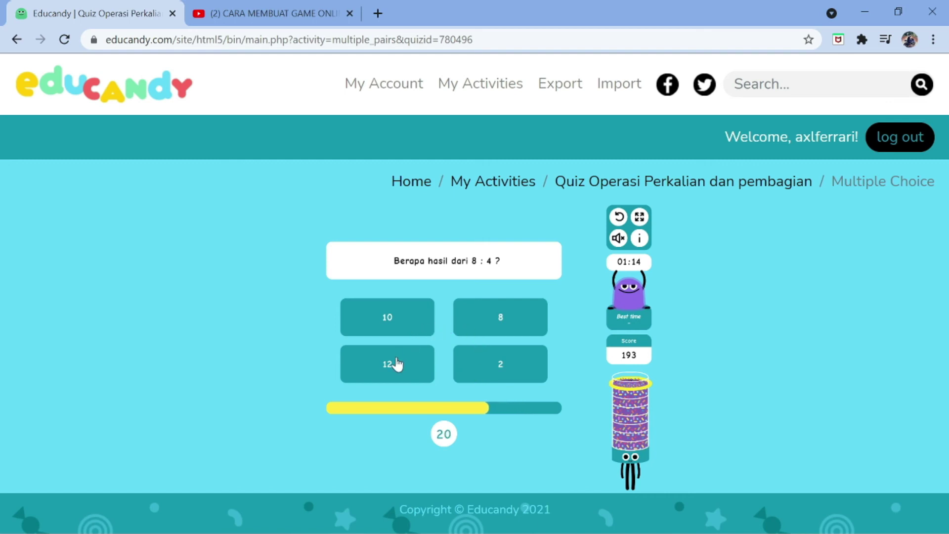
{"action": "left_click", "coordinate": [478, 371]}
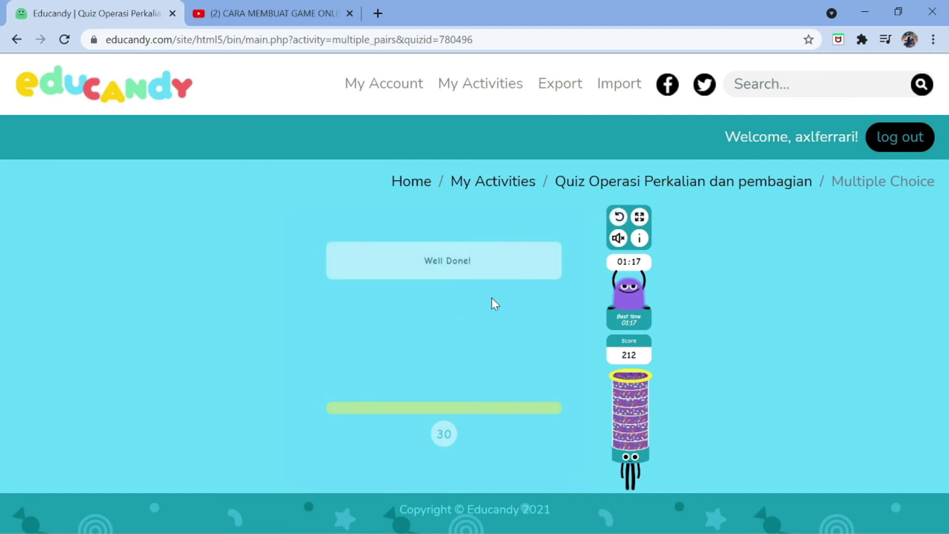
Return to the quiz page and start a two-player Noughts & Crosses game
{"action": "left_click", "coordinate": [15, 42]}
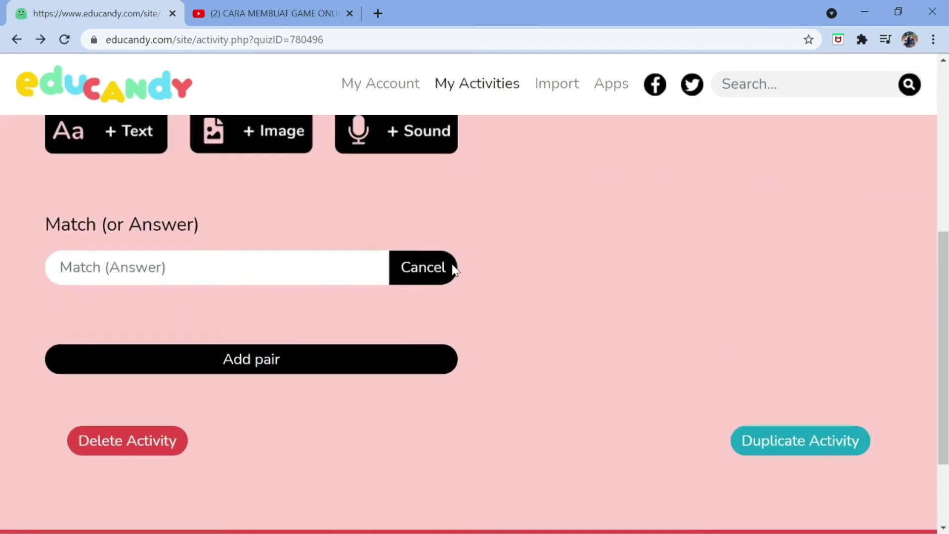
{"action": "scroll", "coordinate": [456, 270], "scroll_direction": "down", "scroll_amount": 3}
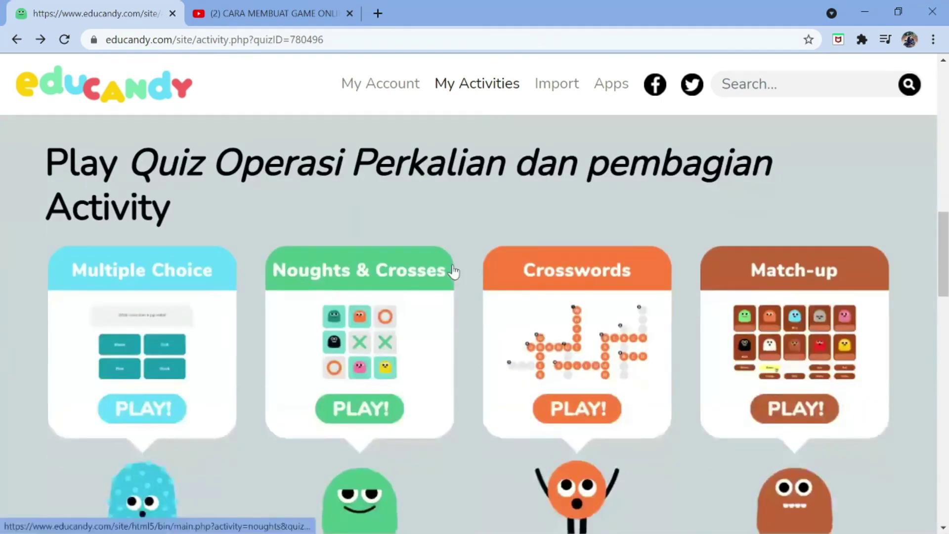
{"action": "scroll", "coordinate": [335, 283], "scroll_direction": "down", "scroll_amount": 2}
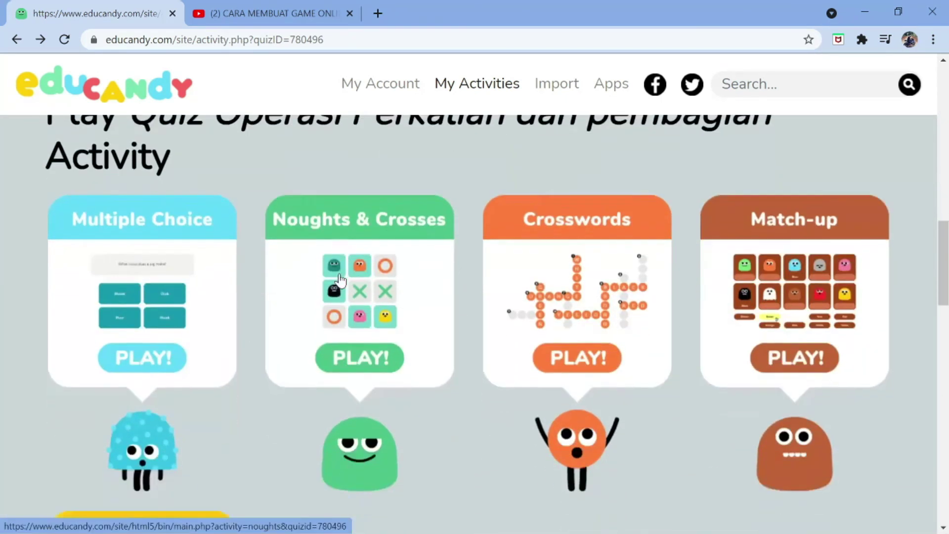
{"action": "left_click", "coordinate": [351, 339]}
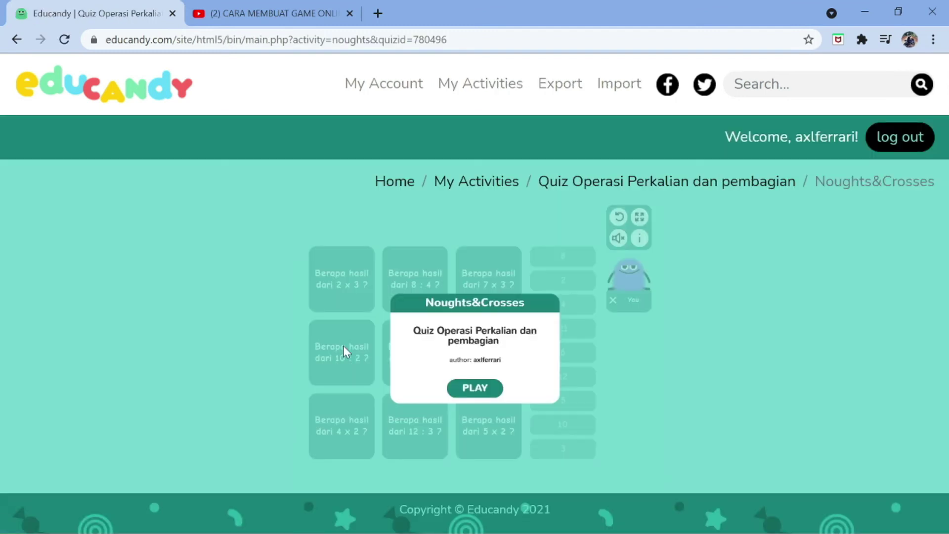
{"action": "left_click", "coordinate": [475, 390]}
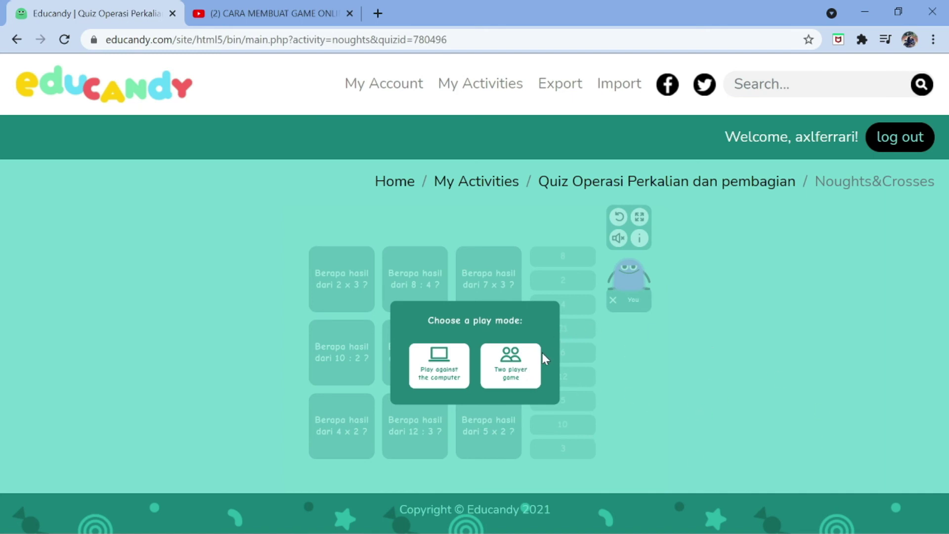
{"action": "left_click", "coordinate": [528, 366]}
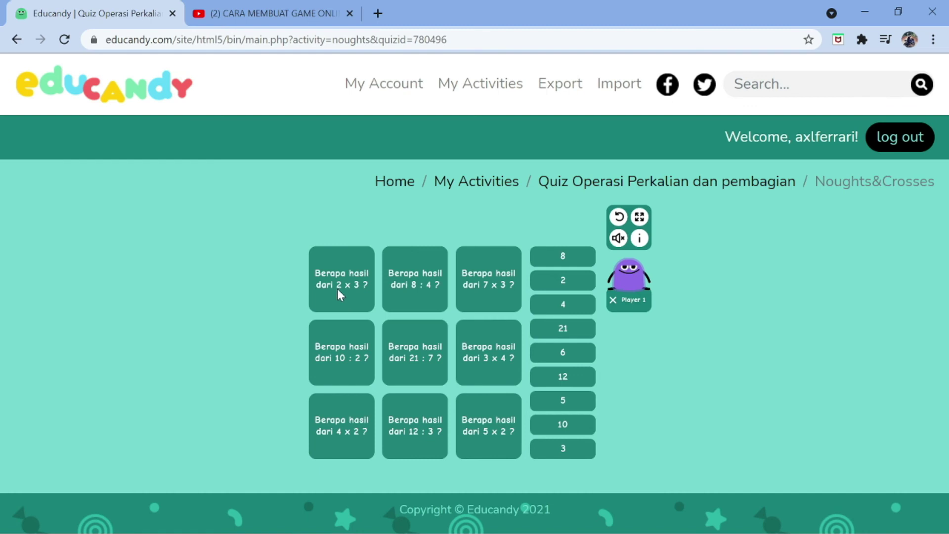
Drag answers 6, 2, 5, 12 and 8 to complete a cross column, then go back to editing
{"action": "left_click_drag", "start_coordinate": [550, 354], "coordinate": [345, 285]}
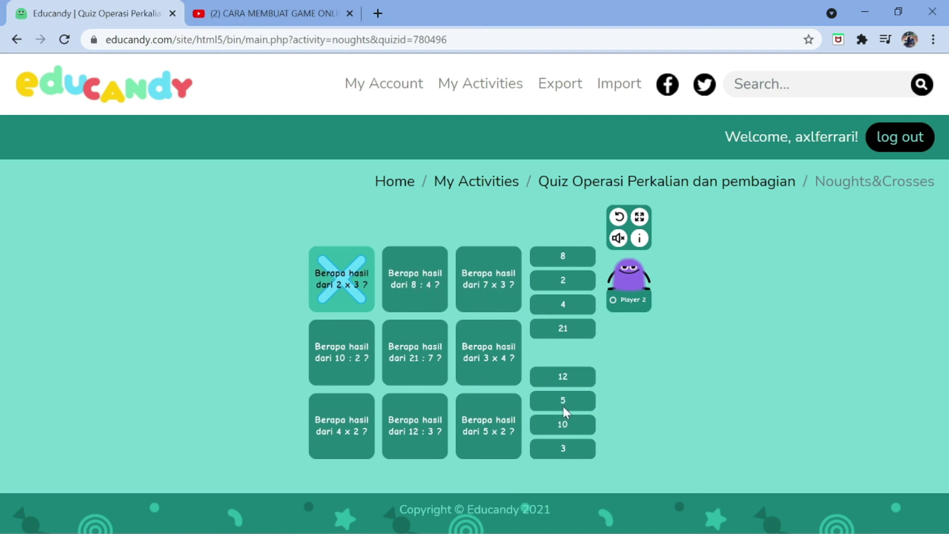
{"action": "left_click_drag", "start_coordinate": [563, 280], "coordinate": [415, 296]}
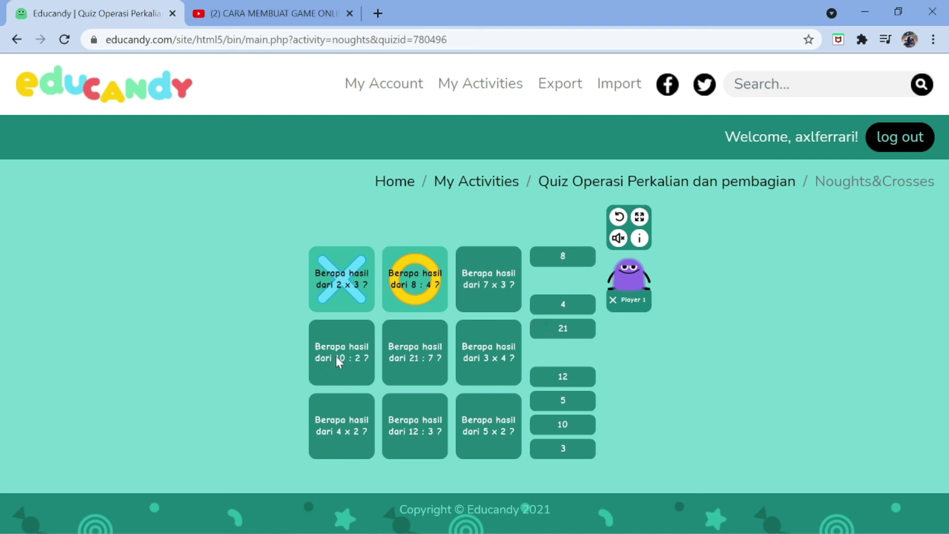
{"action": "left_click_drag", "start_coordinate": [541, 396], "coordinate": [297, 349]}
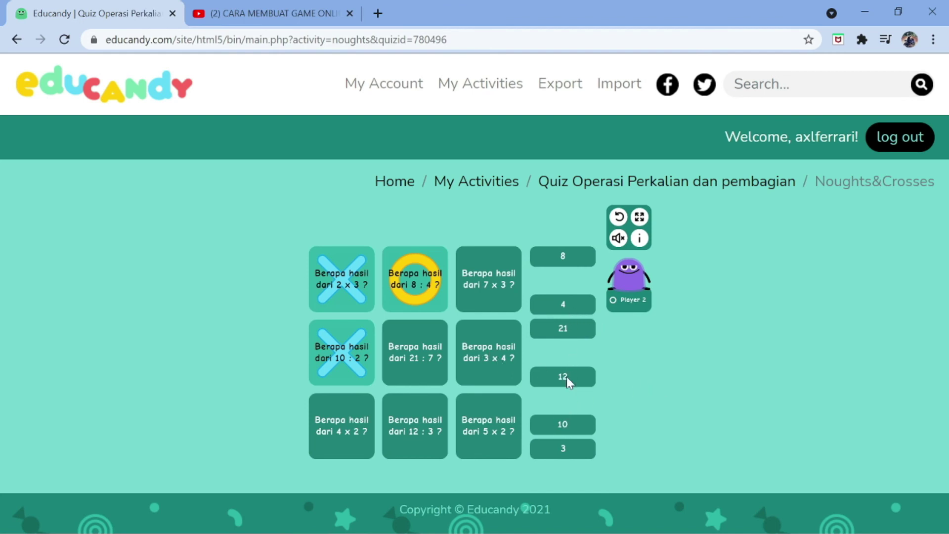
{"action": "left_click_drag", "start_coordinate": [567, 377], "coordinate": [479, 357]}
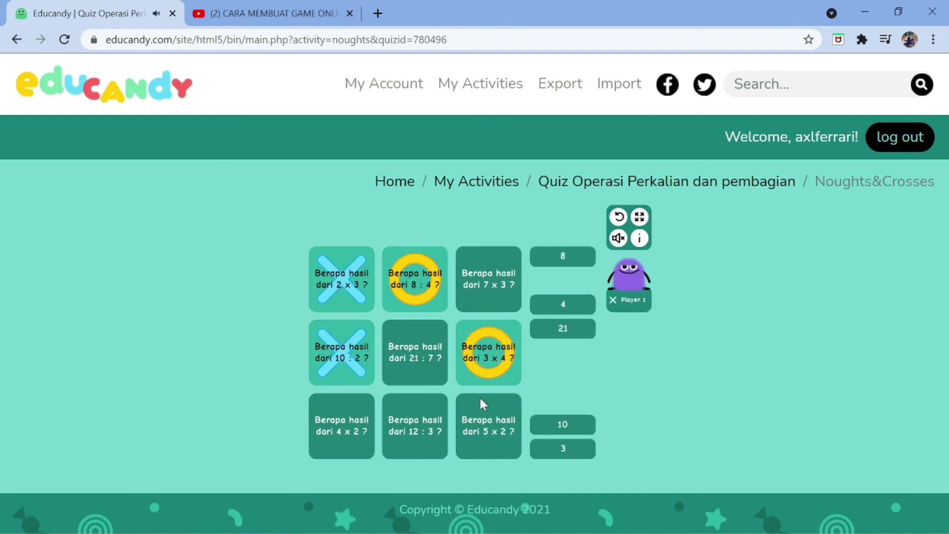
{"action": "left_click_drag", "start_coordinate": [573, 263], "coordinate": [330, 434]}
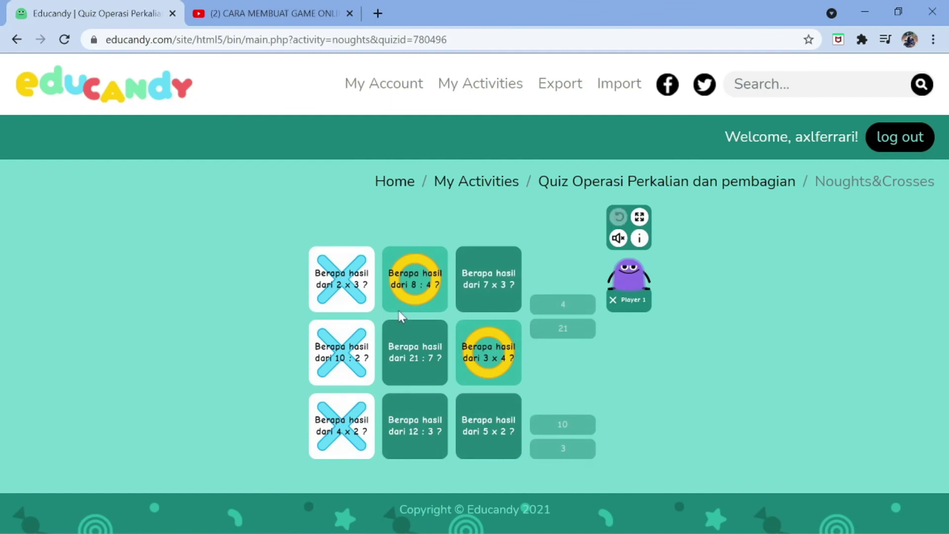
{"action": "left_click", "coordinate": [19, 32]}
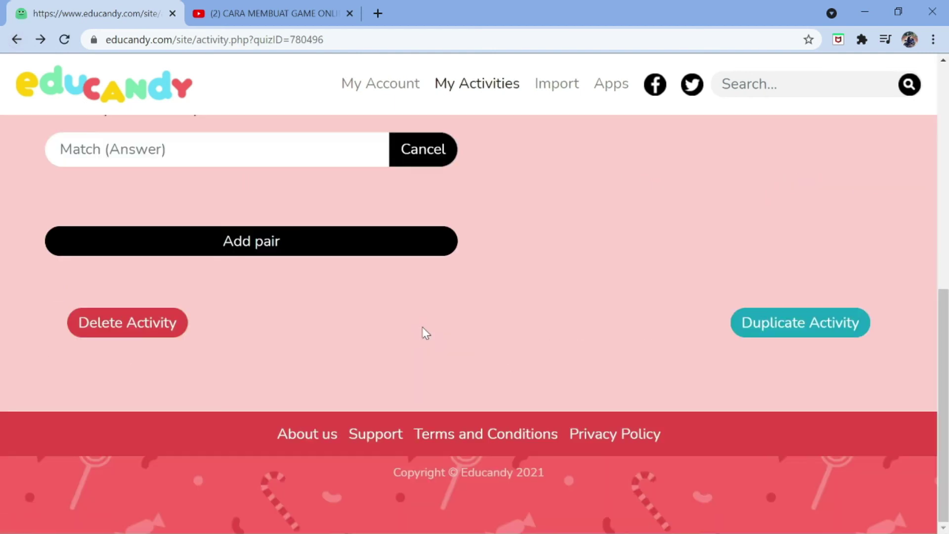
Launch Quiz Operasi Perkalian dan pembagian as a Match-up game from its game cards
{"action": "scroll", "coordinate": [425, 332], "scroll_direction": "up", "scroll_amount": 8}
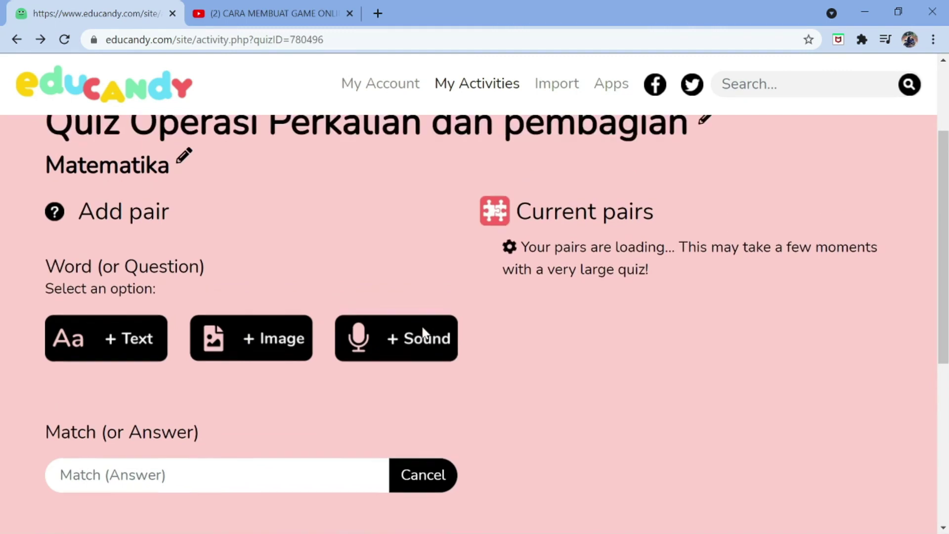
{"action": "scroll", "coordinate": [422, 328], "scroll_direction": "down", "scroll_amount": 15}
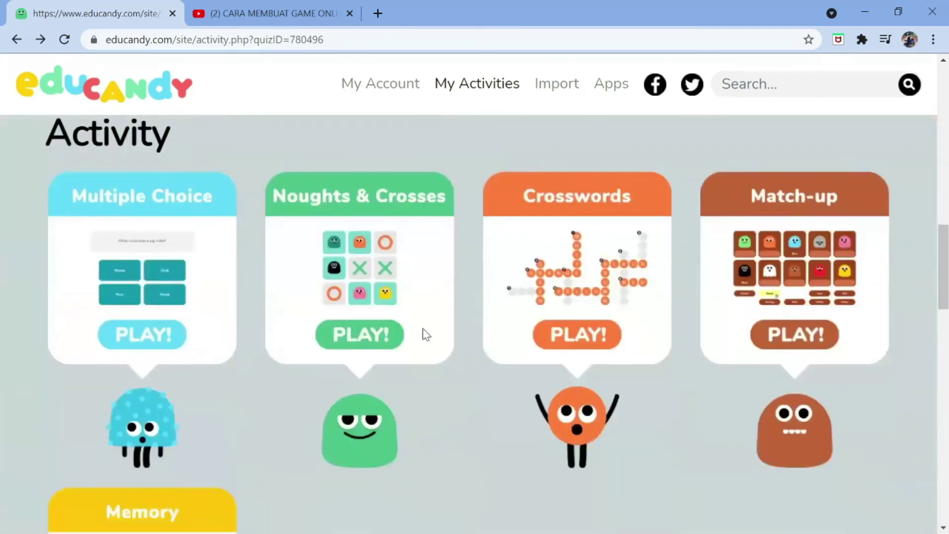
{"action": "left_click", "coordinate": [786, 334]}
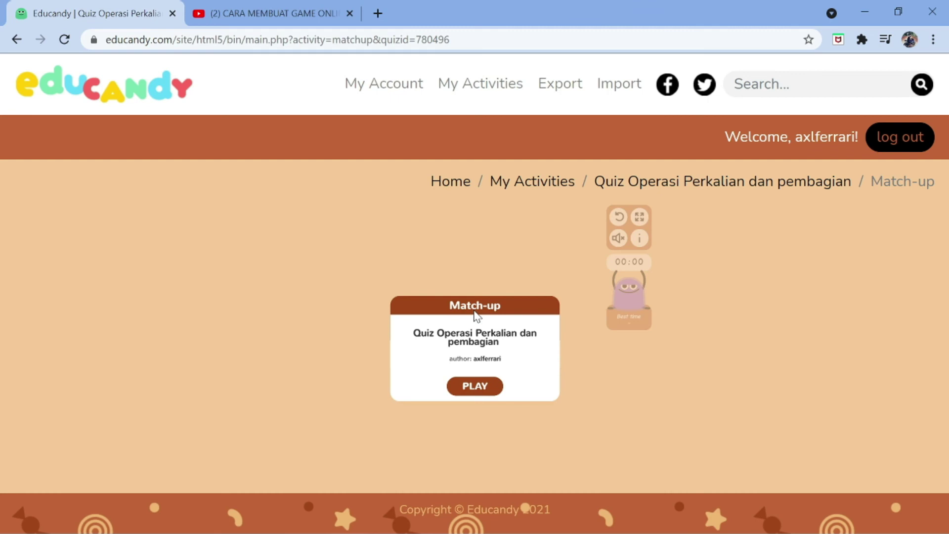
Match answers 5, 4, 2, 12, 10, 3, 21 and 8 to win, then return to the edit page
{"action": "left_click", "coordinate": [475, 388]}
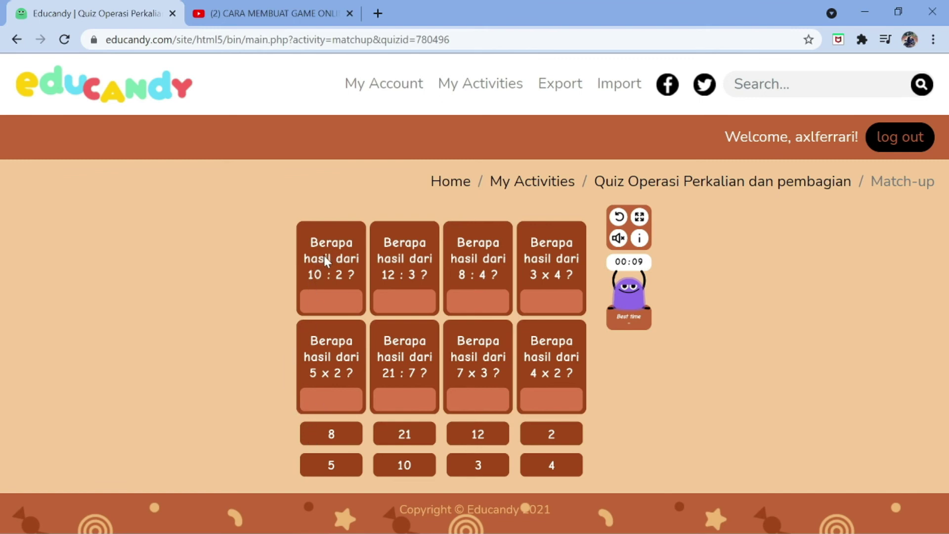
{"action": "left_click_drag", "start_coordinate": [335, 471], "coordinate": [339, 307]}
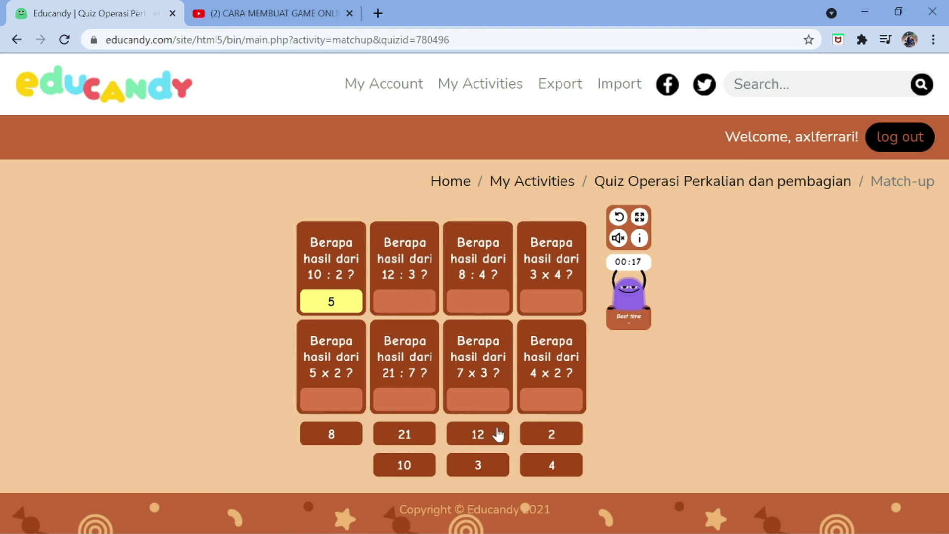
{"action": "left_click_drag", "start_coordinate": [552, 465], "coordinate": [418, 313]}
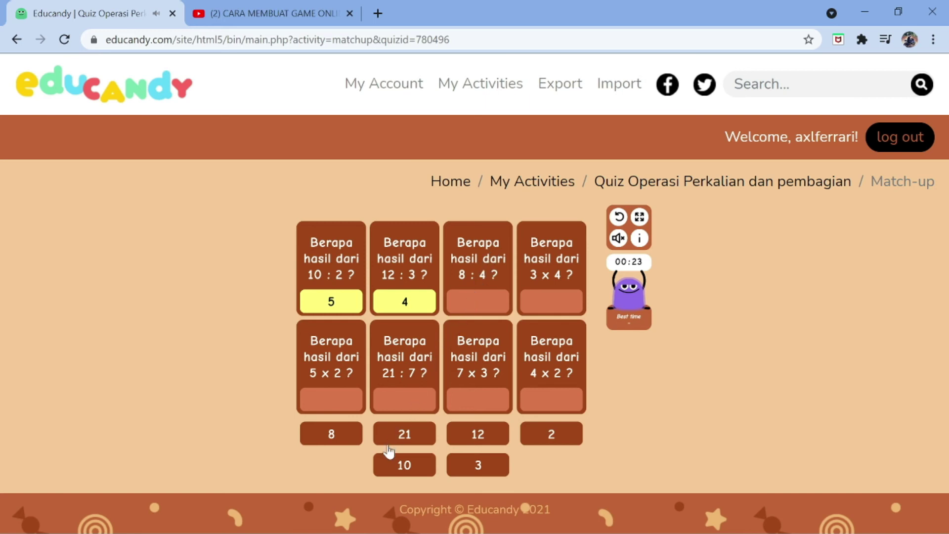
{"action": "left_click_drag", "start_coordinate": [547, 439], "coordinate": [468, 310]}
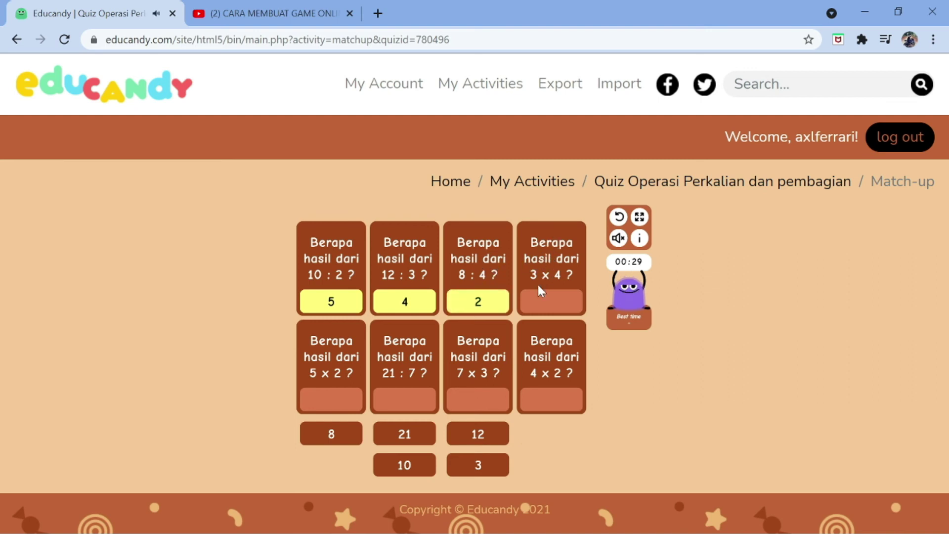
{"action": "left_click_drag", "start_coordinate": [465, 433], "coordinate": [546, 302]}
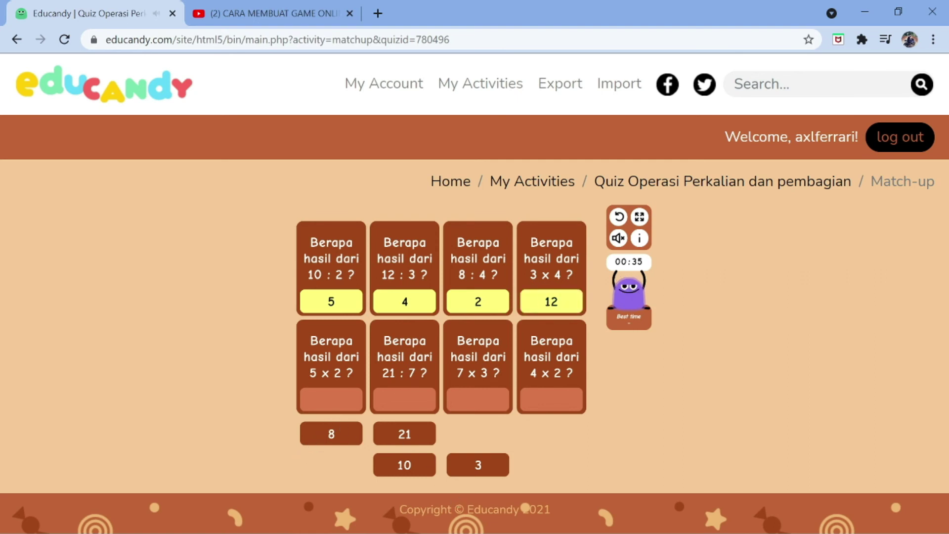
{"action": "left_click_drag", "start_coordinate": [415, 469], "coordinate": [336, 413]}
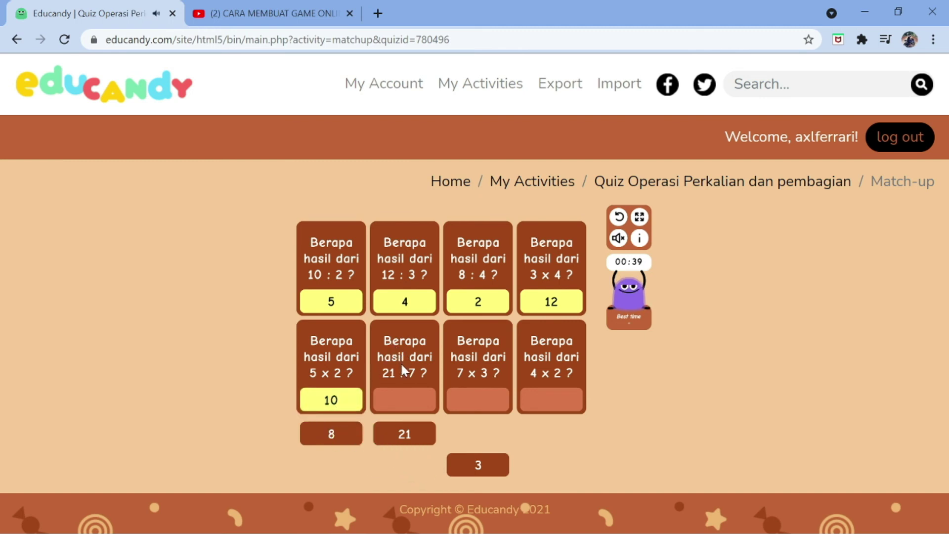
{"action": "left_click_drag", "start_coordinate": [496, 467], "coordinate": [426, 406]}
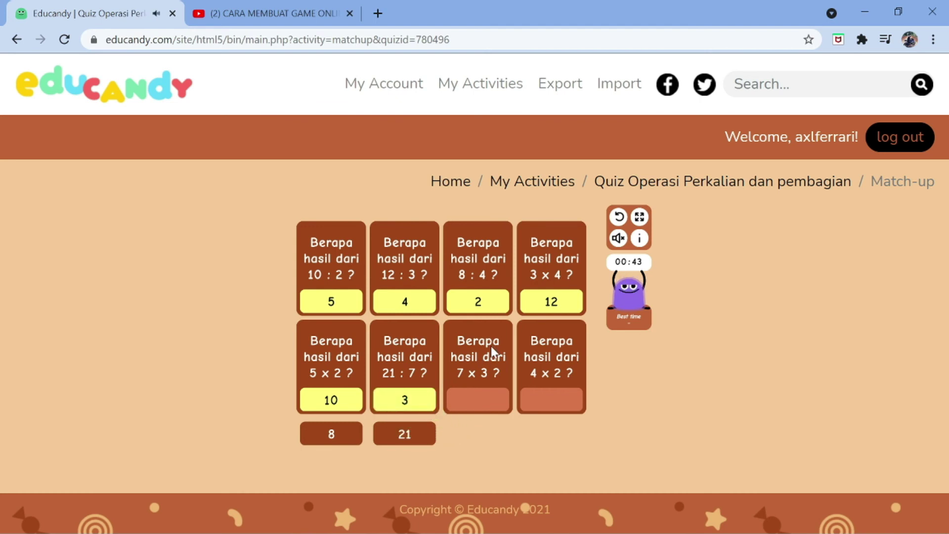
{"action": "left_click", "coordinate": [411, 441]}
{"action": "left_click", "coordinate": [479, 402]}
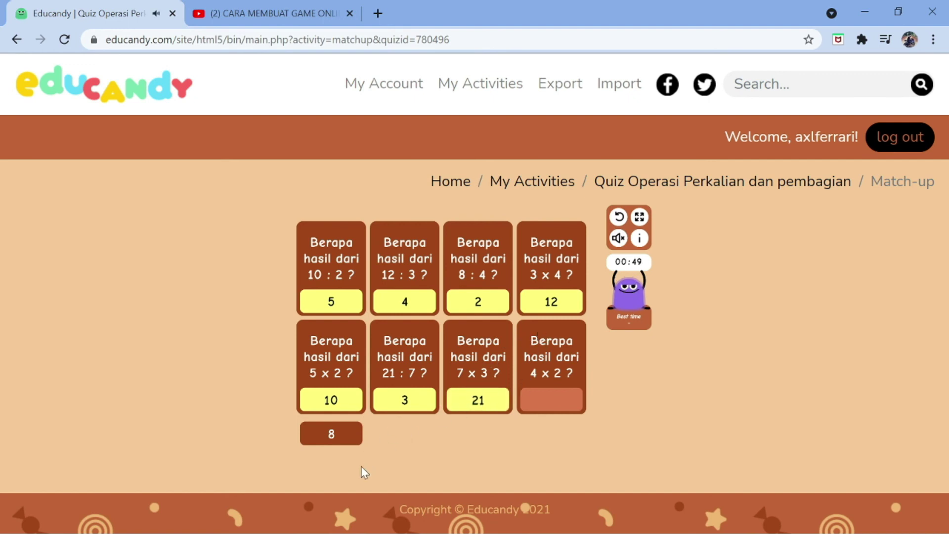
{"action": "left_click_drag", "start_coordinate": [324, 439], "coordinate": [546, 403]}
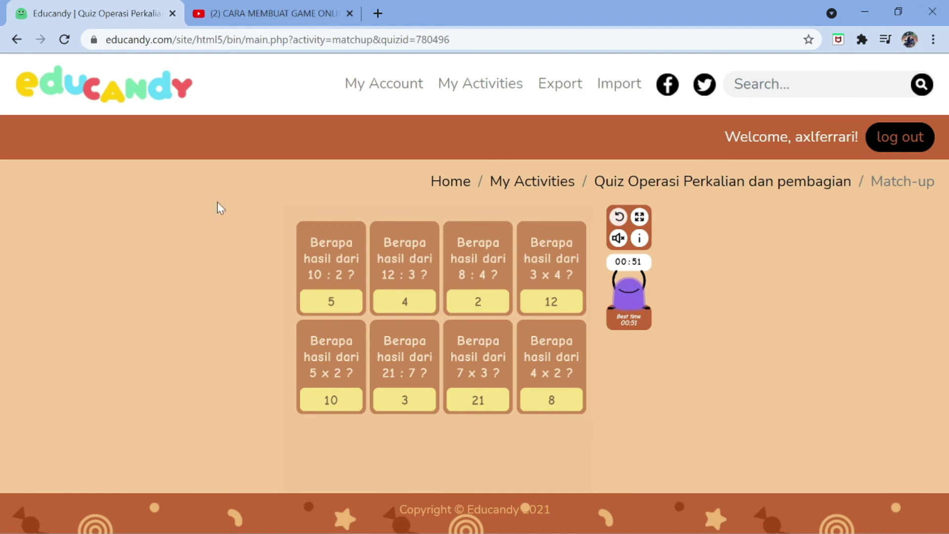
{"action": "left_click", "coordinate": [16, 45]}
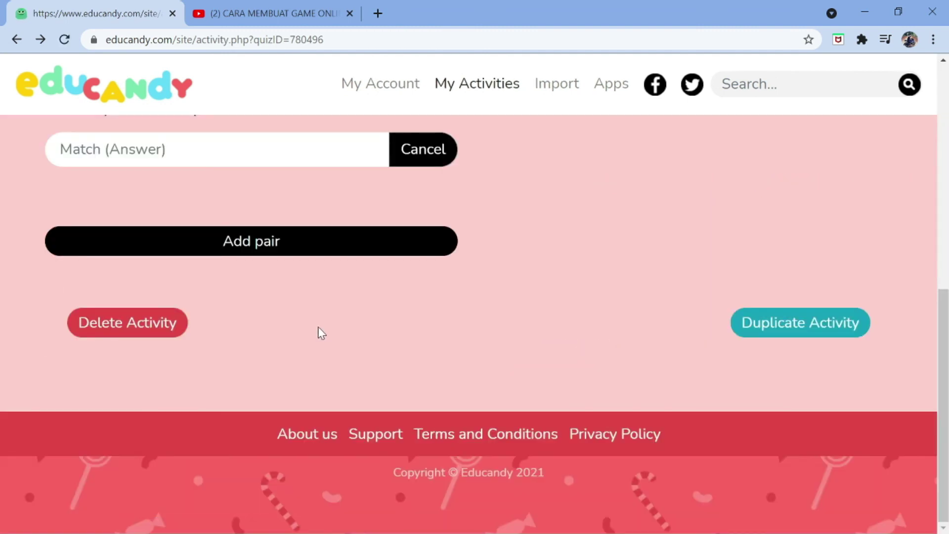
Scroll to the game cards and launch the quiz as a Memory game
{"action": "scroll", "coordinate": [323, 327], "scroll_direction": "up", "scroll_amount": 4}
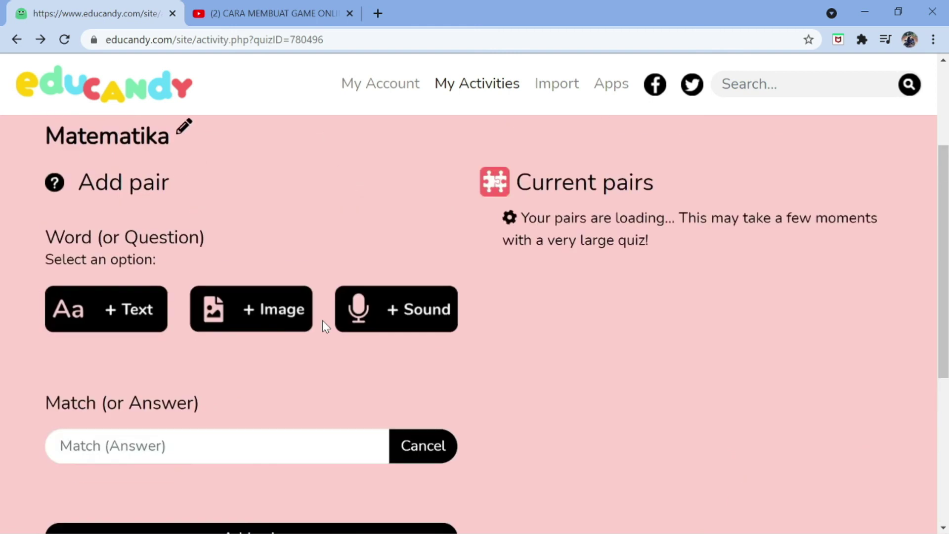
{"action": "scroll", "coordinate": [324, 329], "scroll_direction": "down", "scroll_amount": 3}
{"action": "scroll", "coordinate": [324, 327], "scroll_direction": "down", "scroll_amount": 15}
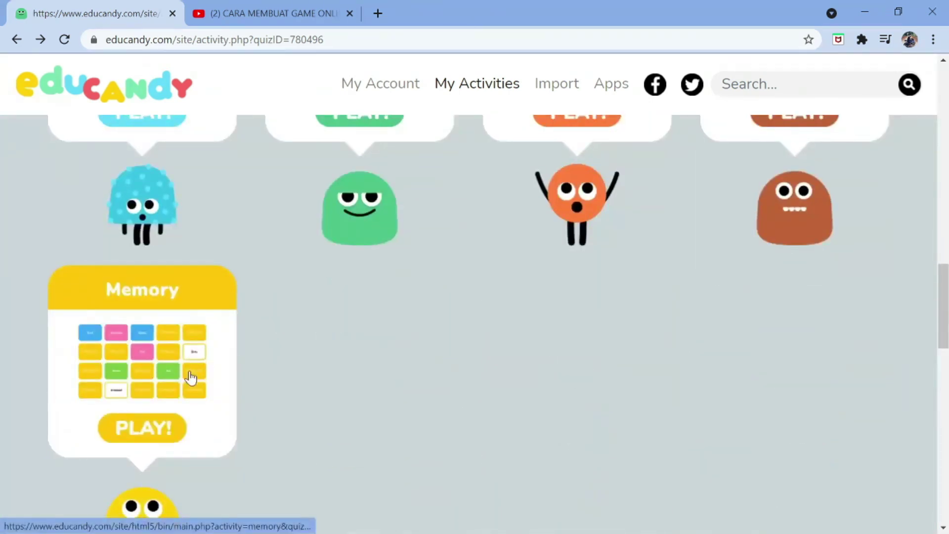
{"action": "left_click", "coordinate": [168, 430]}
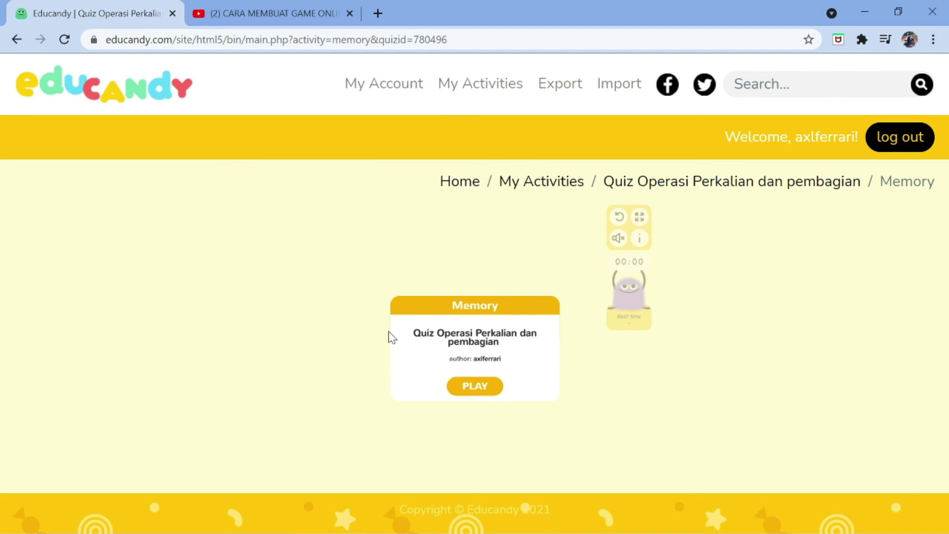
Start the Memory game, scan the cards, and pair the 21 : 7 question with answer 3
{"action": "left_click", "coordinate": [469, 386]}
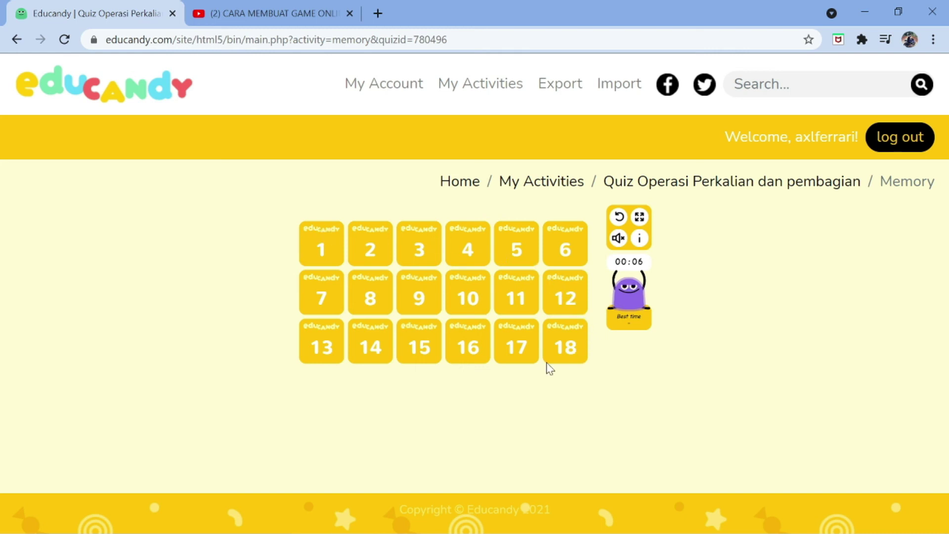
{"action": "left_click", "coordinate": [312, 248]}
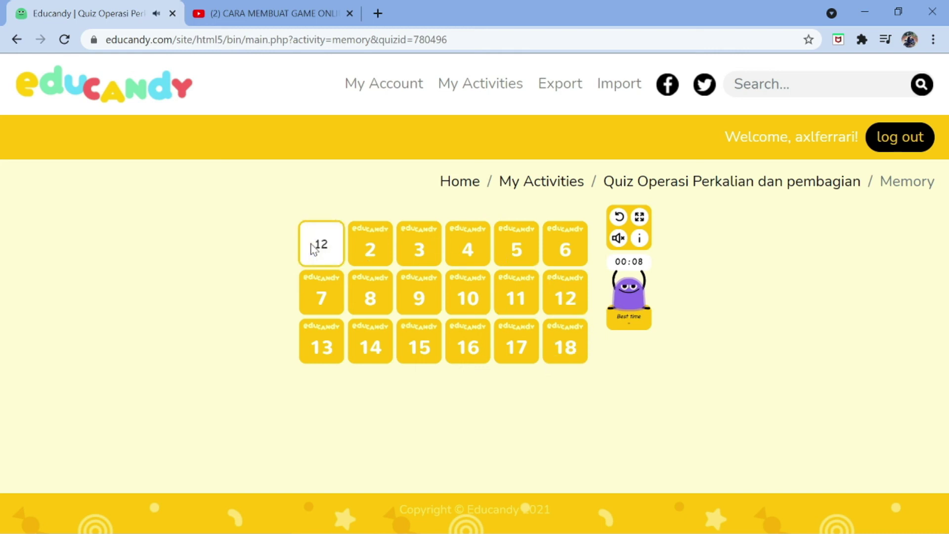
{"action": "left_click", "coordinate": [577, 340]}
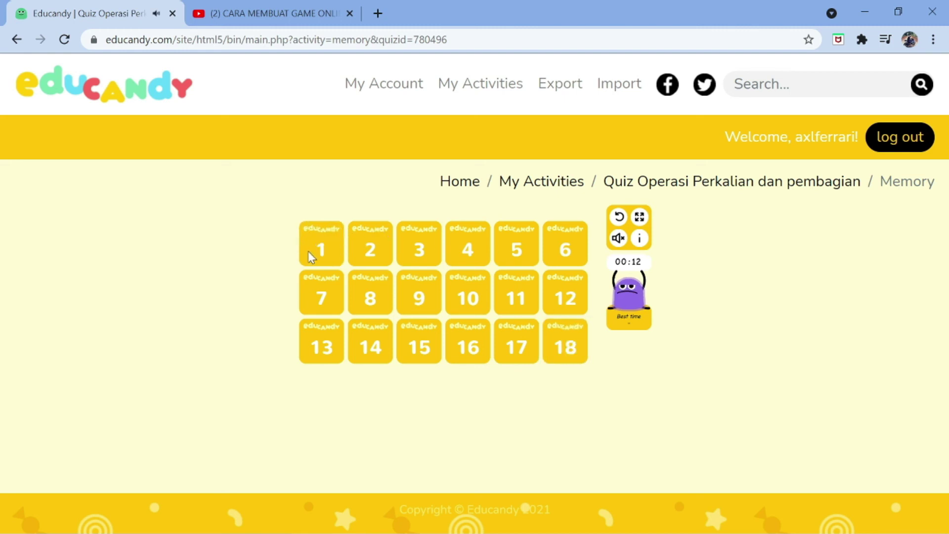
{"action": "left_click", "coordinate": [313, 251]}
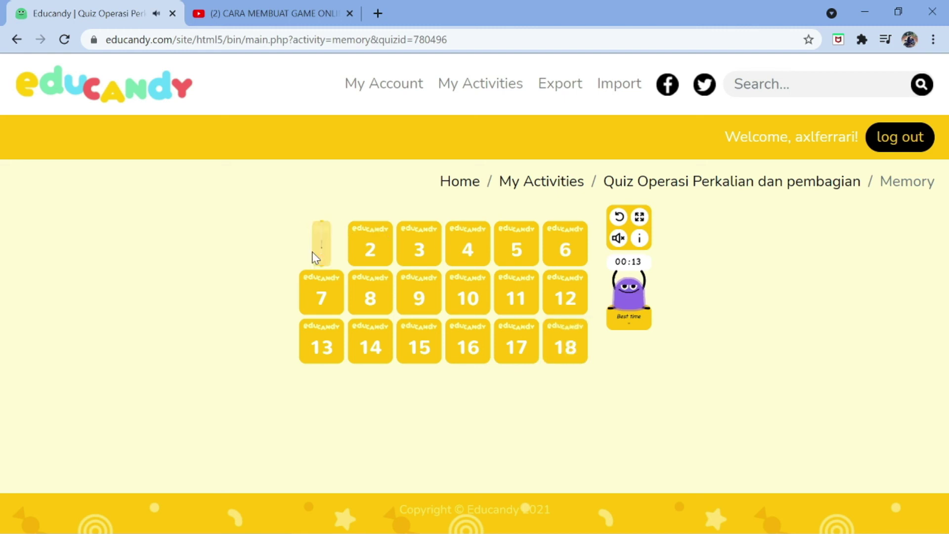
{"action": "left_click", "coordinate": [429, 247]}
{"action": "left_click", "coordinate": [470, 245]}
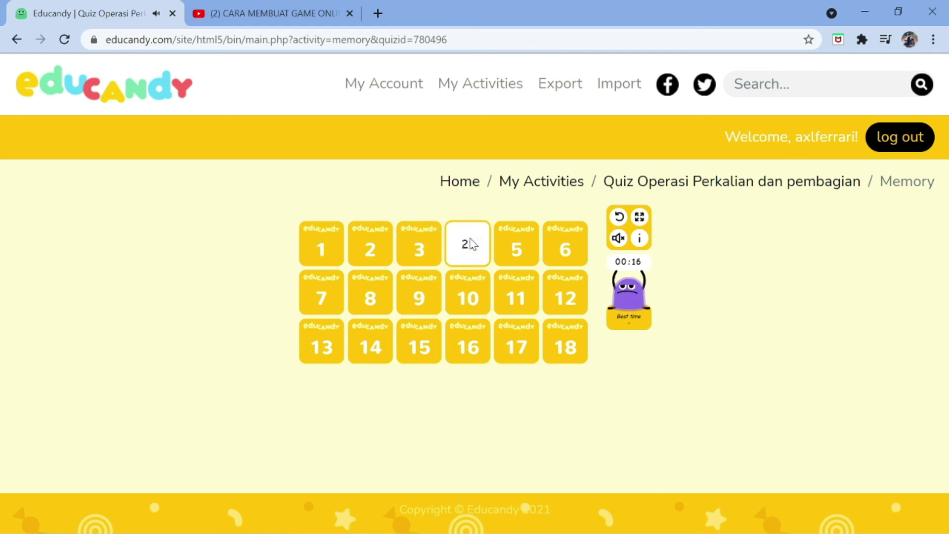
{"action": "left_click", "coordinate": [531, 245]}
{"action": "left_click", "coordinate": [517, 253]}
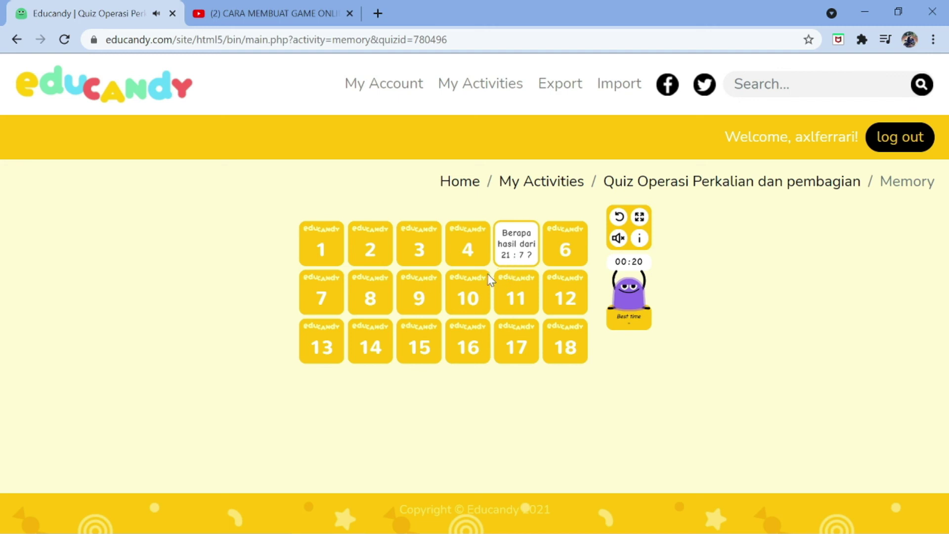
{"action": "left_click", "coordinate": [405, 297]}
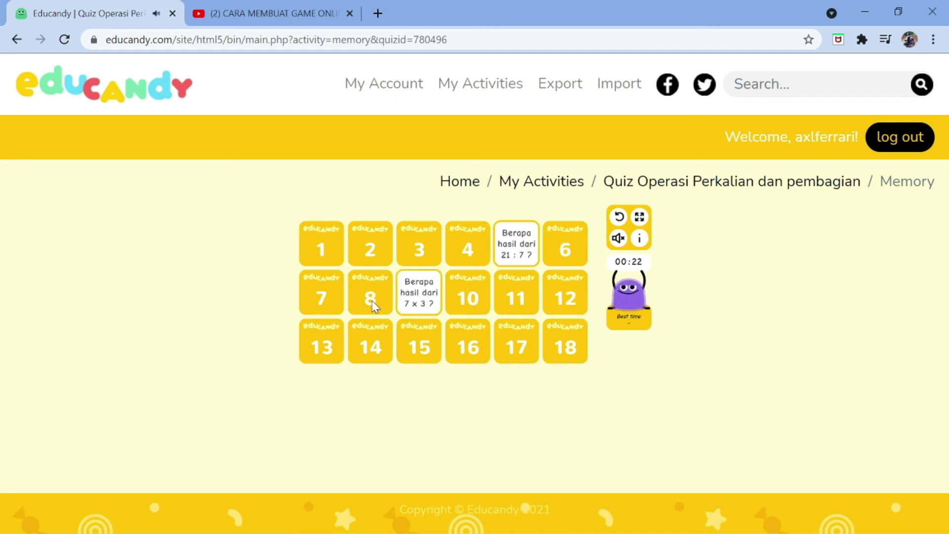
{"action": "left_click", "coordinate": [413, 297]}
{"action": "left_click", "coordinate": [370, 245]}
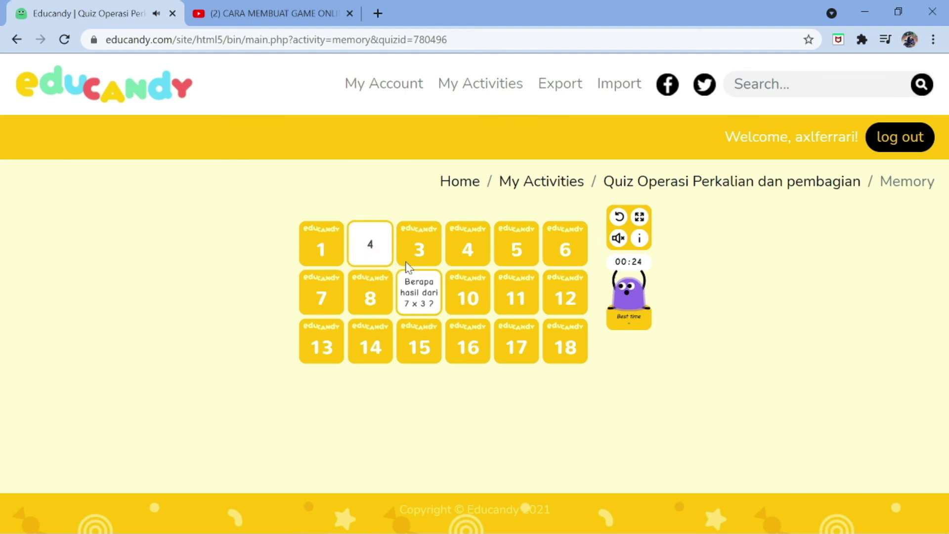
{"action": "left_click", "coordinate": [423, 250]}
{"action": "left_click", "coordinate": [306, 252]}
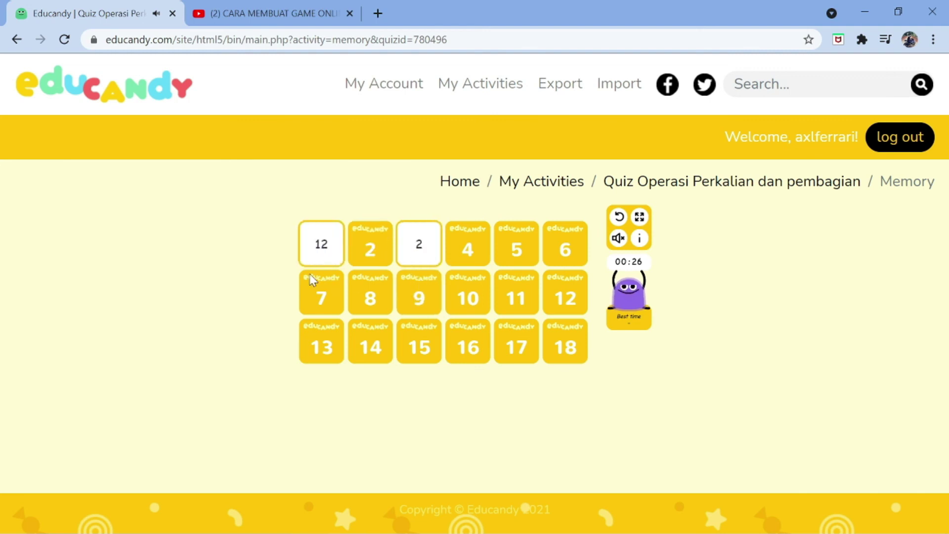
{"action": "left_click", "coordinate": [328, 292]}
{"action": "left_click", "coordinate": [320, 352]}
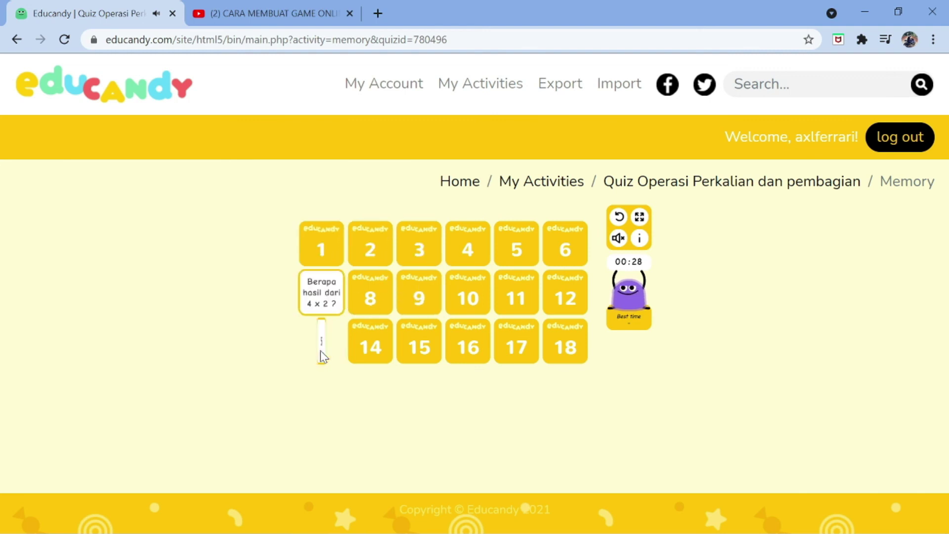
{"action": "left_click", "coordinate": [376, 349]}
{"action": "left_click", "coordinate": [383, 307]}
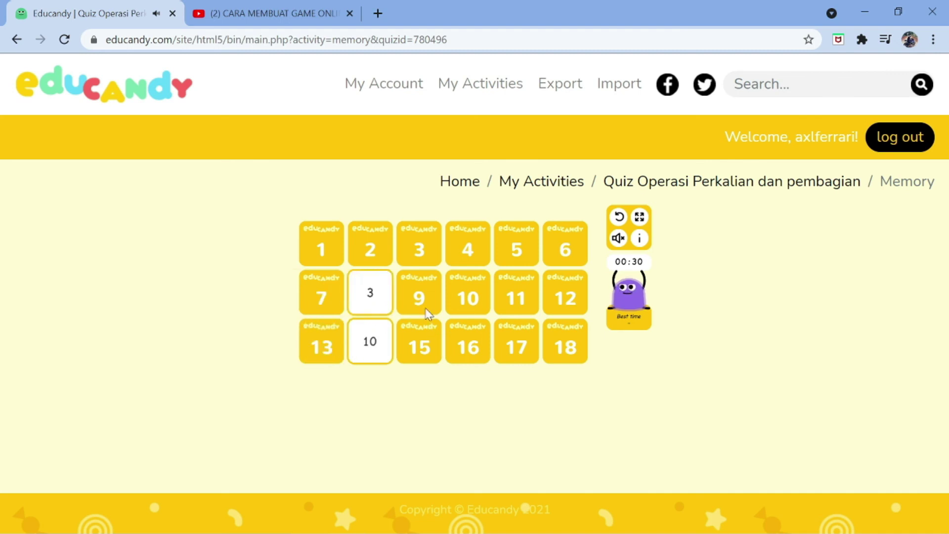
{"action": "left_click", "coordinate": [514, 248]}
{"action": "left_click", "coordinate": [373, 304]}
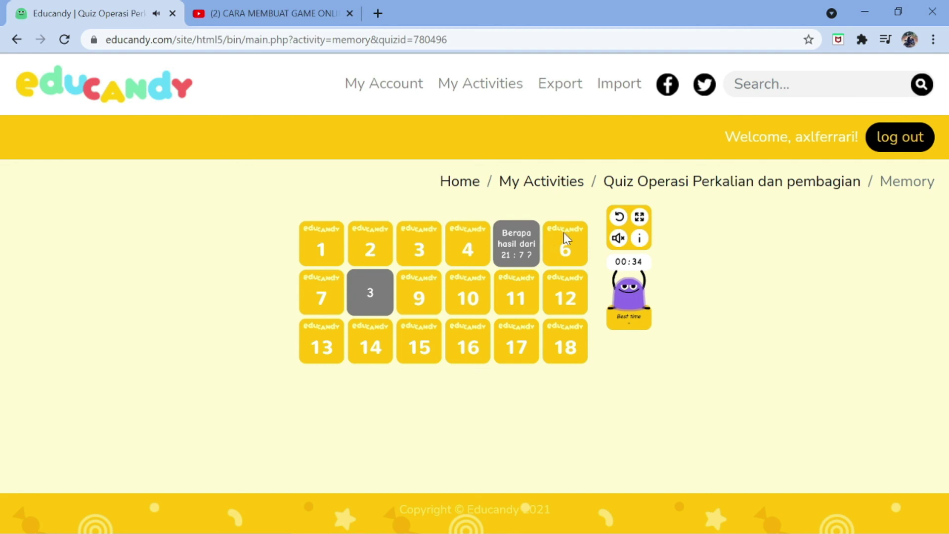
Match 7 x 3 with 21 and 10 : 2 with 5
{"action": "left_click", "coordinate": [561, 251]}
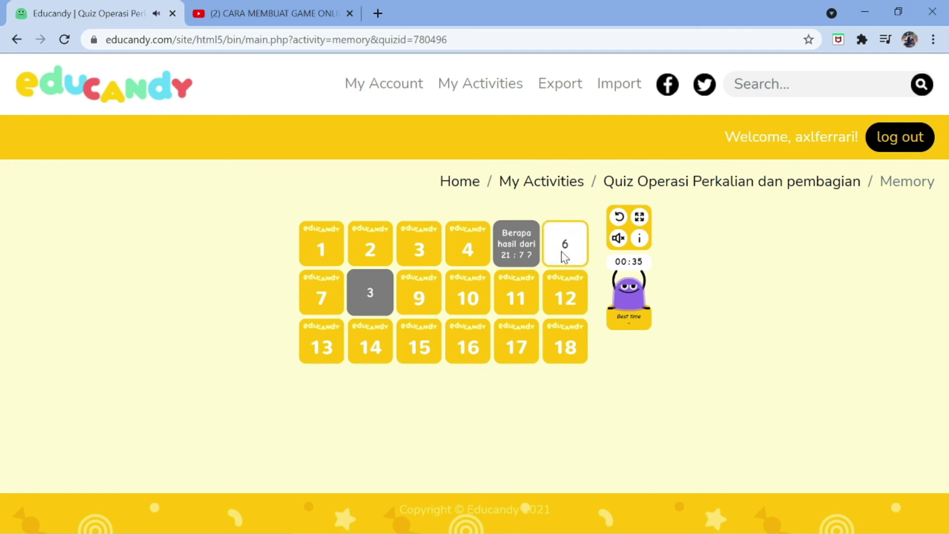
{"action": "left_click", "coordinate": [562, 293]}
{"action": "left_click", "coordinate": [564, 312]}
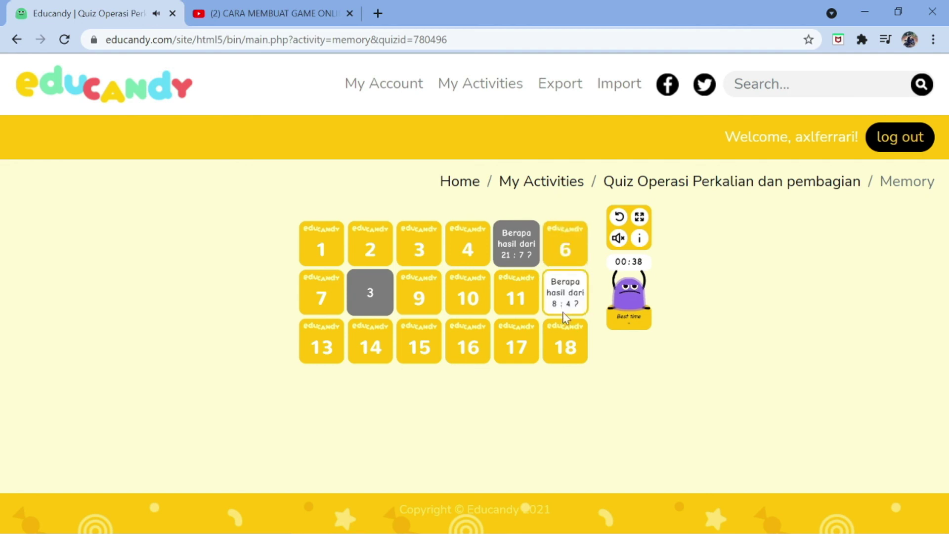
{"action": "left_click", "coordinate": [401, 341]}
{"action": "left_click", "coordinate": [521, 299]}
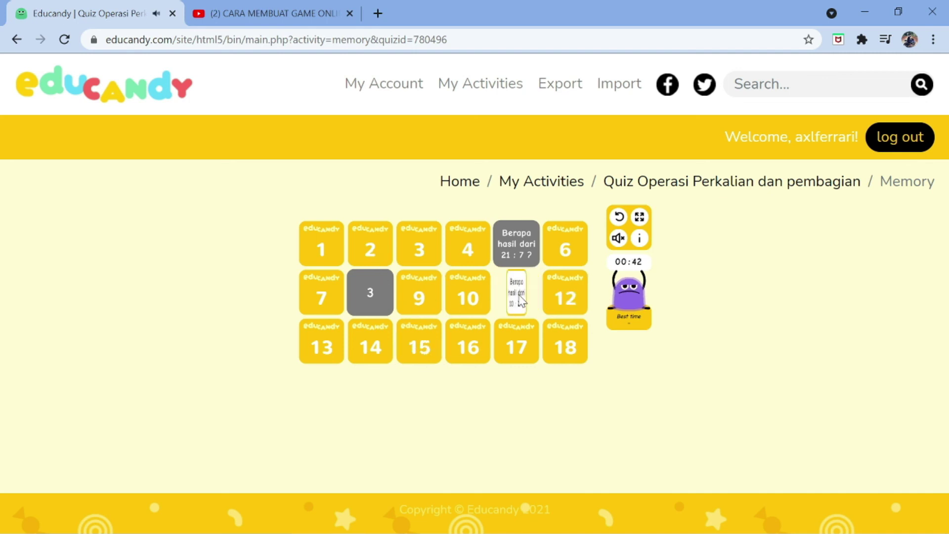
{"action": "left_click", "coordinate": [419, 292]}
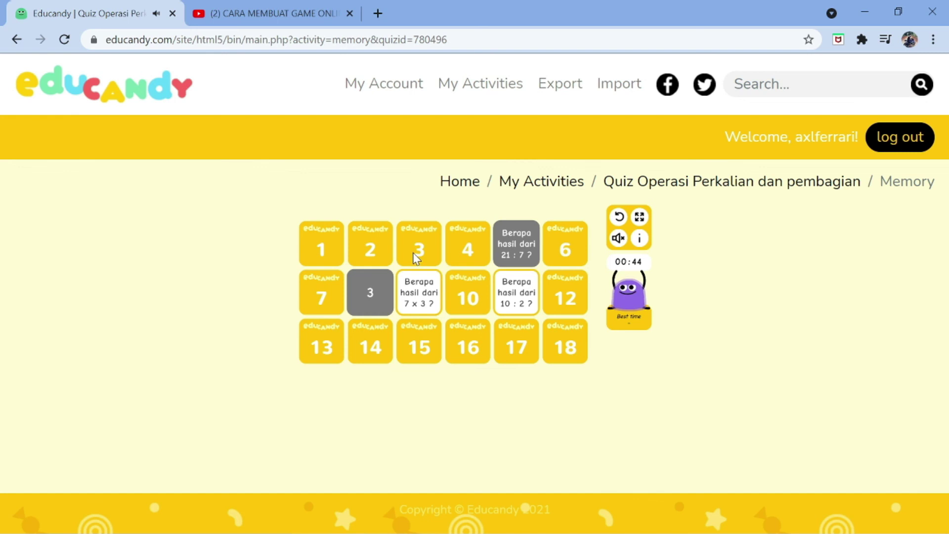
{"action": "left_click", "coordinate": [419, 247]}
{"action": "left_click", "coordinate": [458, 248]}
{"action": "left_click", "coordinate": [432, 289]}
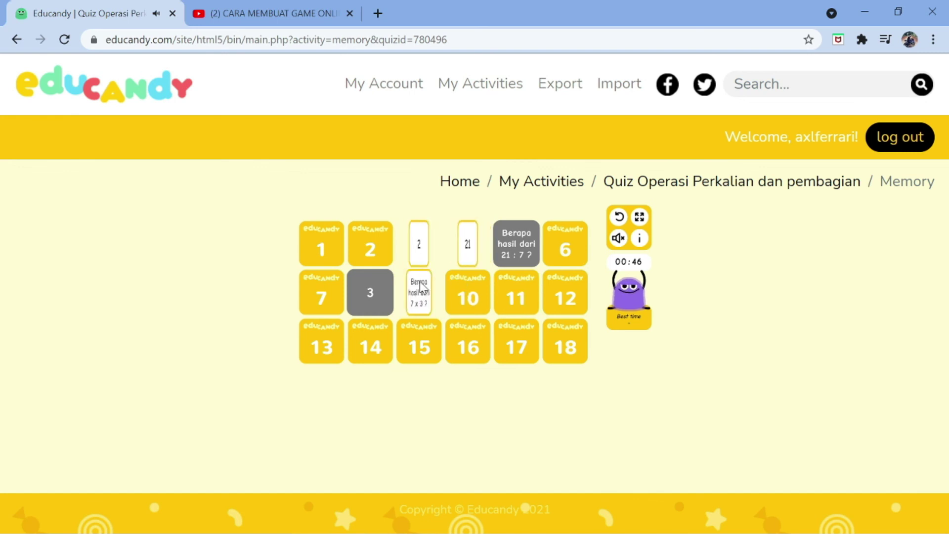
{"action": "left_click", "coordinate": [468, 303]}
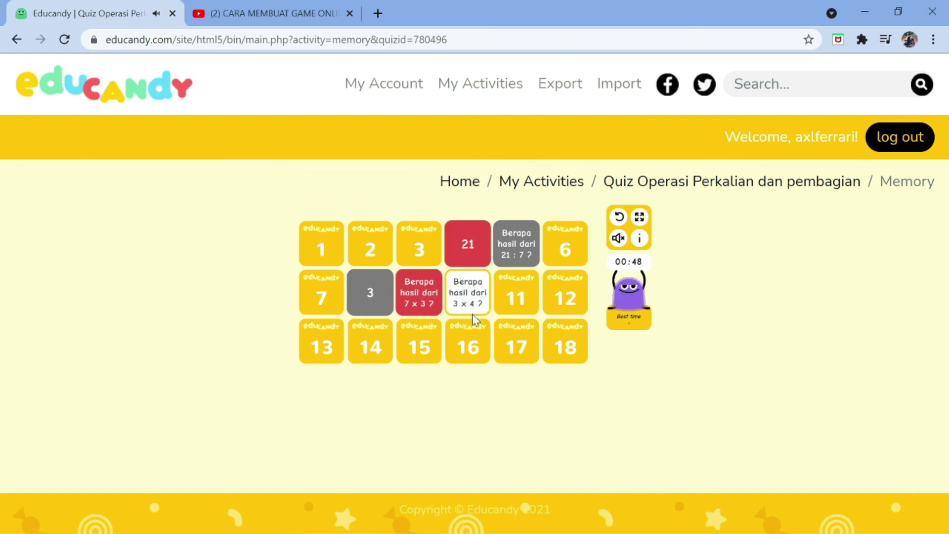
{"action": "left_click", "coordinate": [331, 295]}
{"action": "left_click", "coordinate": [333, 249]}
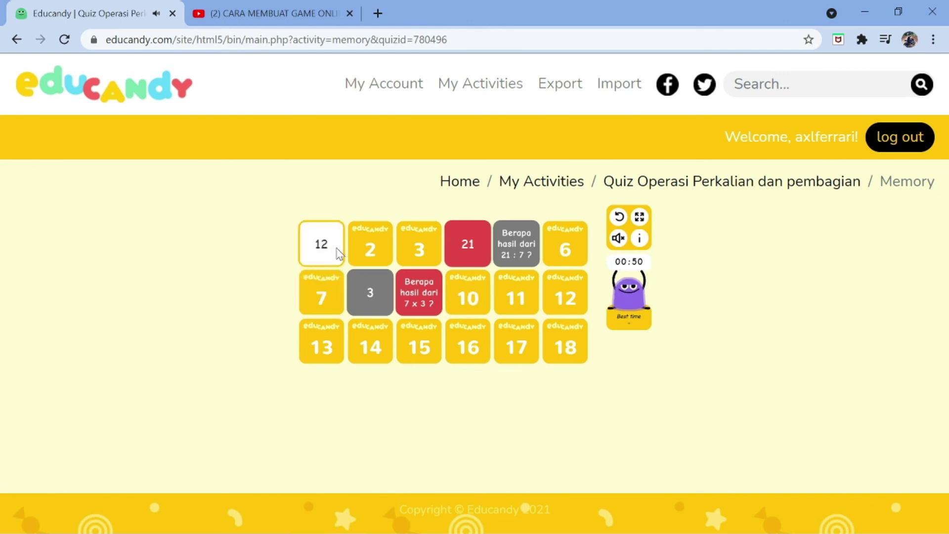
{"action": "left_click", "coordinate": [383, 255]}
{"action": "left_click", "coordinate": [487, 302]}
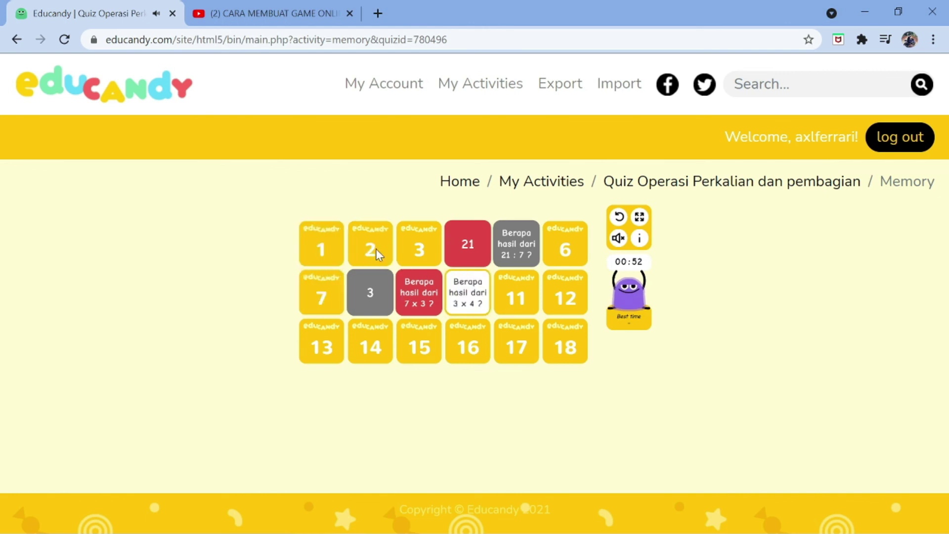
{"action": "left_click", "coordinate": [332, 282]}
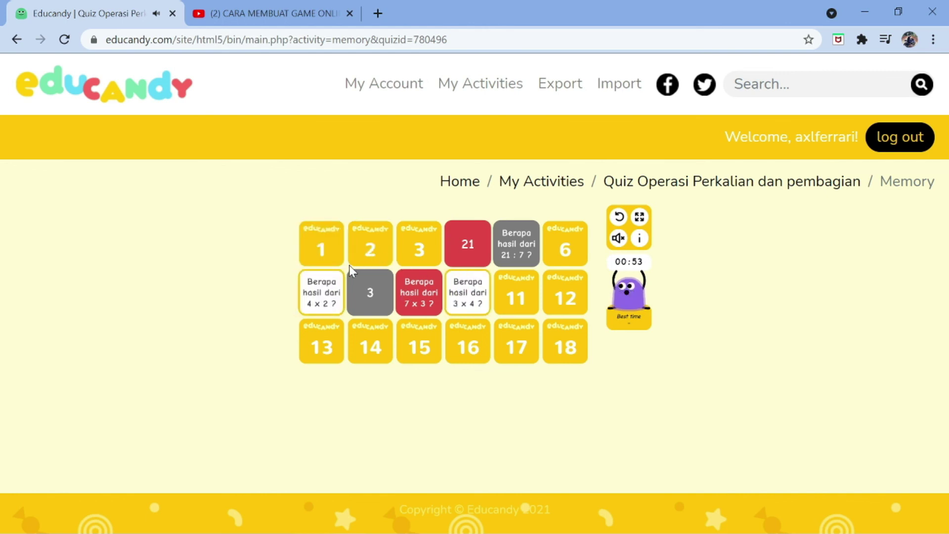
{"action": "left_click", "coordinate": [334, 323]}
{"action": "left_click", "coordinate": [576, 297]}
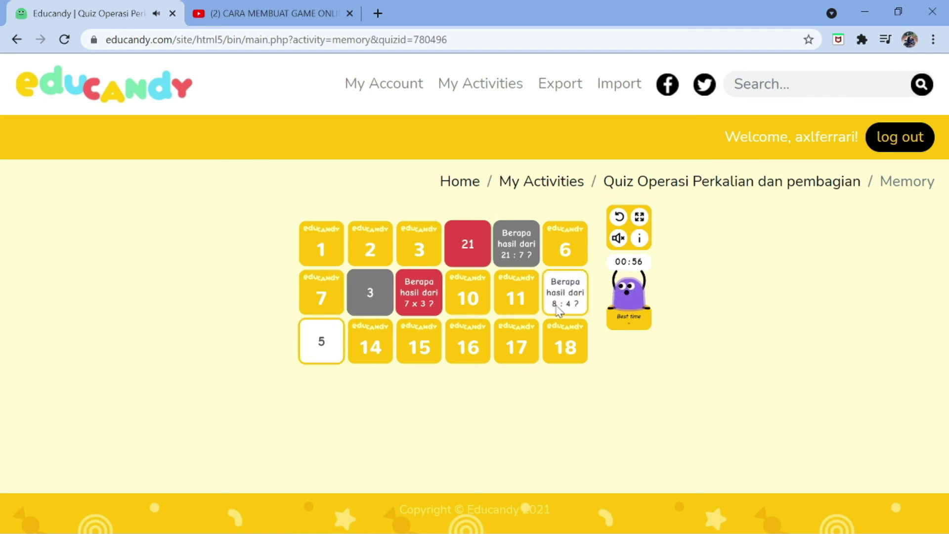
{"action": "left_click", "coordinate": [530, 290]}
{"action": "left_click", "coordinate": [327, 355]}
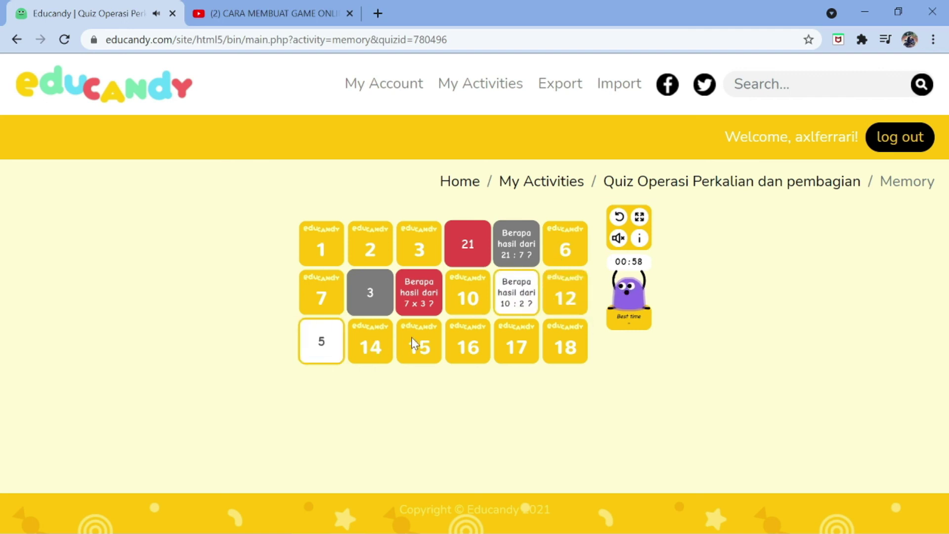
Match the remaining pairs (2 x 3/6, 5 x 2/10, 12 : 3/4, 4 x 2/8, 8 : 4/2, 3 x 4/12) to win
{"action": "left_click", "coordinate": [471, 349]}
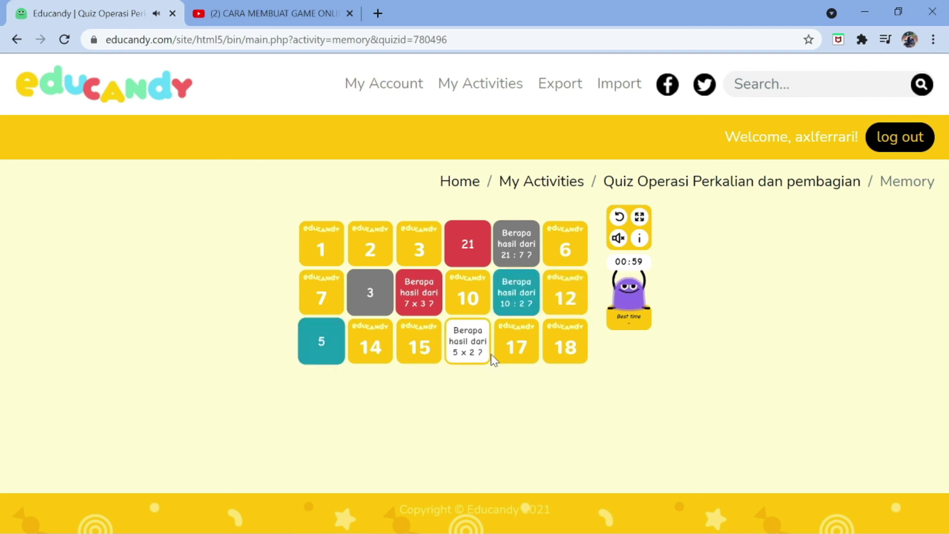
{"action": "left_click", "coordinate": [464, 290]}
{"action": "left_click", "coordinate": [515, 330]}
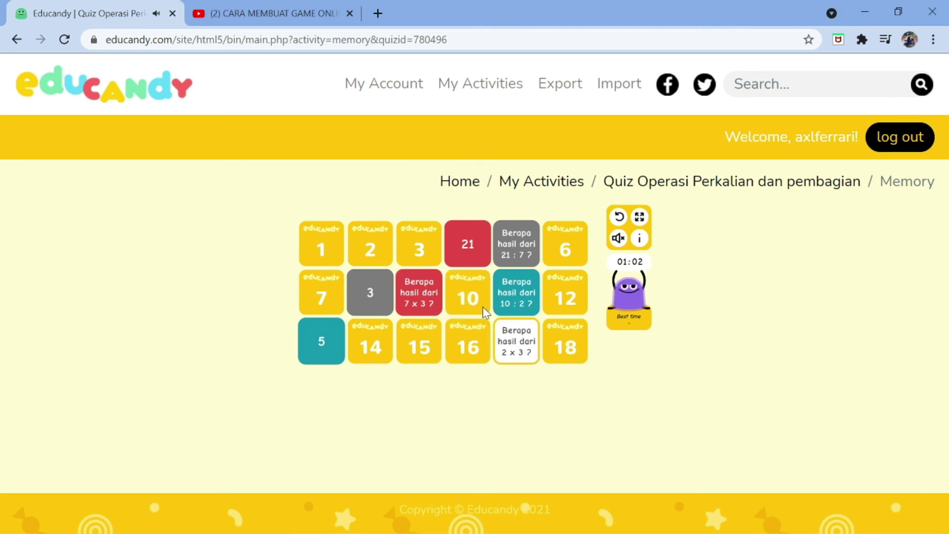
{"action": "left_click", "coordinate": [431, 247]}
{"action": "left_click", "coordinate": [386, 262]}
{"action": "left_click", "coordinate": [313, 256]}
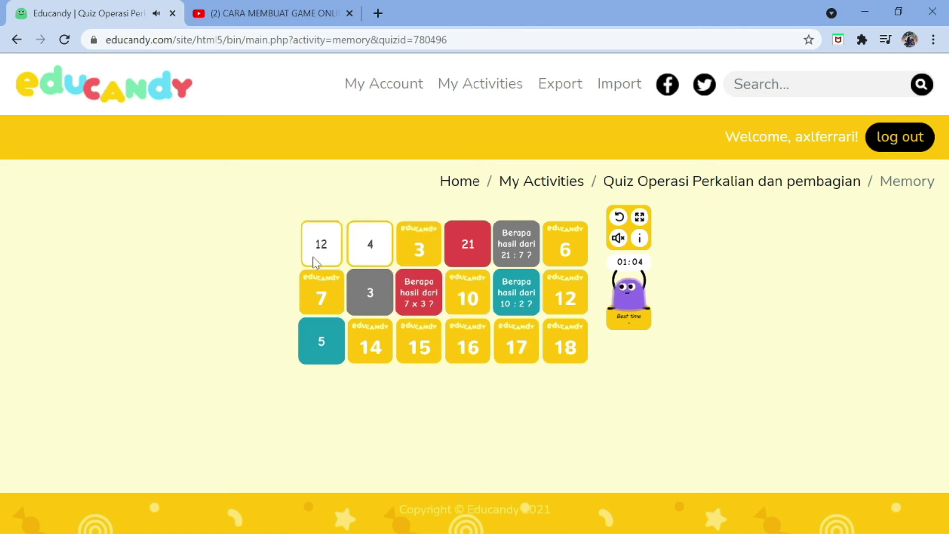
{"action": "left_click", "coordinate": [323, 291]}
{"action": "left_click", "coordinate": [369, 342]}
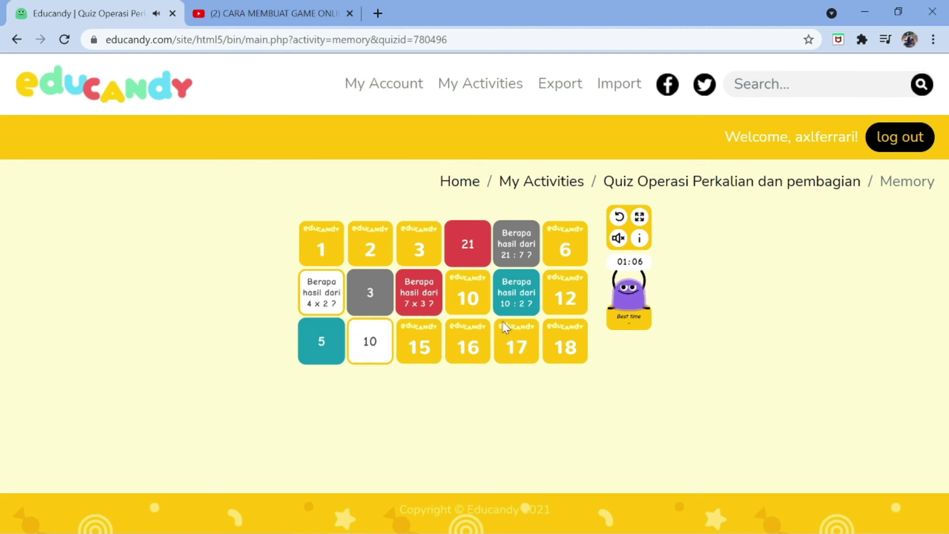
{"action": "left_click", "coordinate": [560, 252]}
{"action": "left_click", "coordinate": [495, 354]}
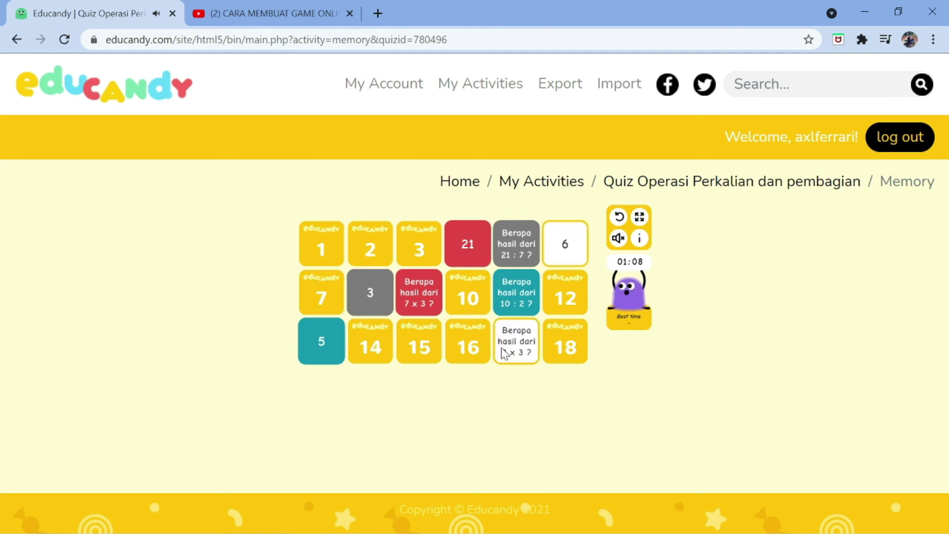
{"action": "left_click", "coordinate": [460, 346]}
{"action": "left_click", "coordinate": [362, 343]}
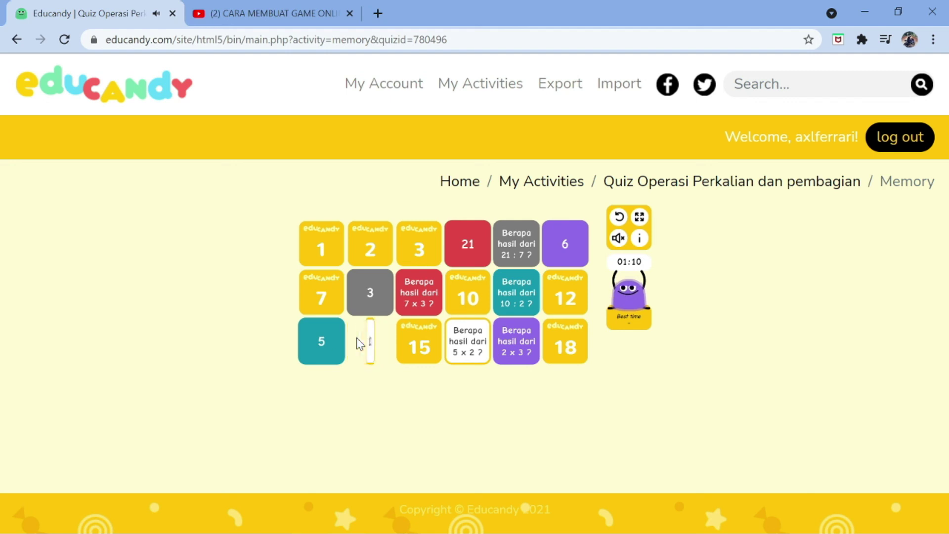
{"action": "left_click", "coordinate": [423, 347]}
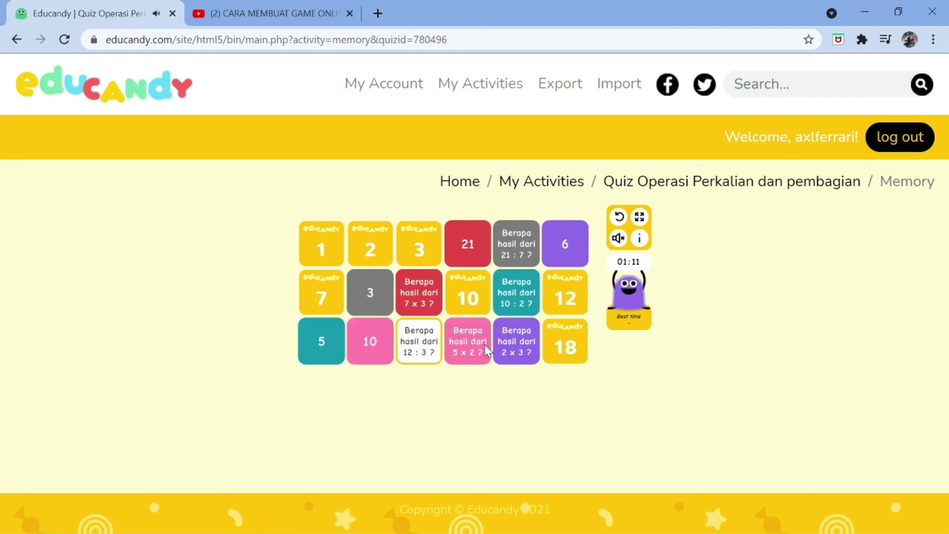
{"action": "left_click", "coordinate": [410, 260]}
{"action": "left_click", "coordinate": [363, 251]}
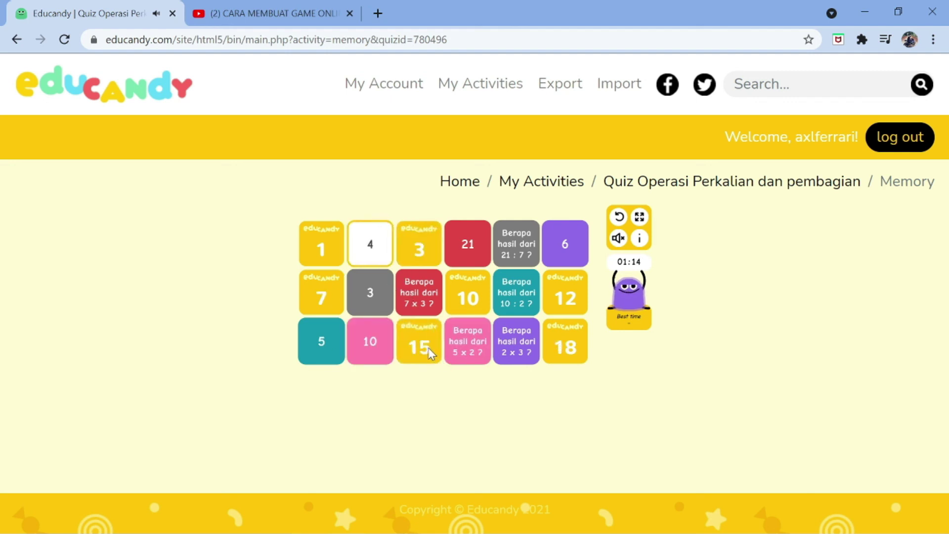
{"action": "left_click", "coordinate": [430, 351]}
{"action": "left_click", "coordinate": [570, 303]}
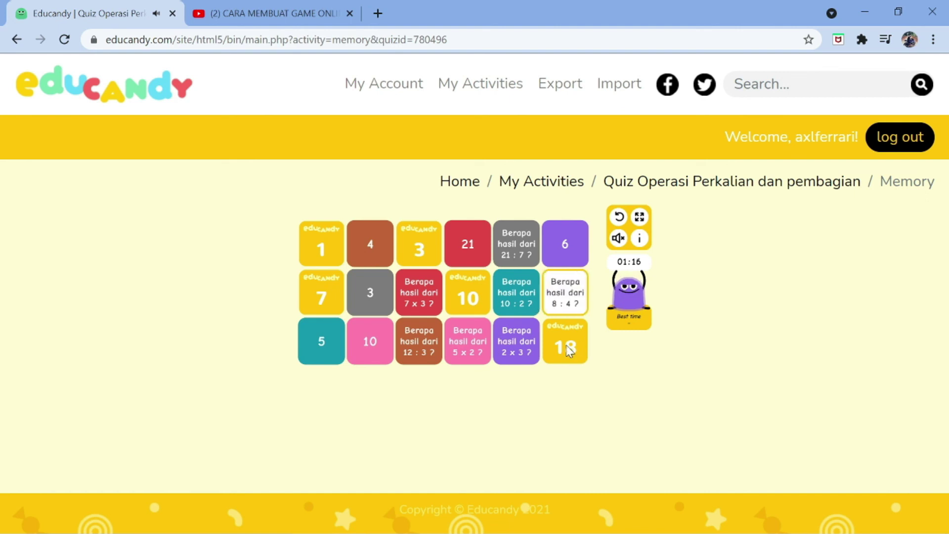
{"action": "left_click", "coordinate": [337, 247]}
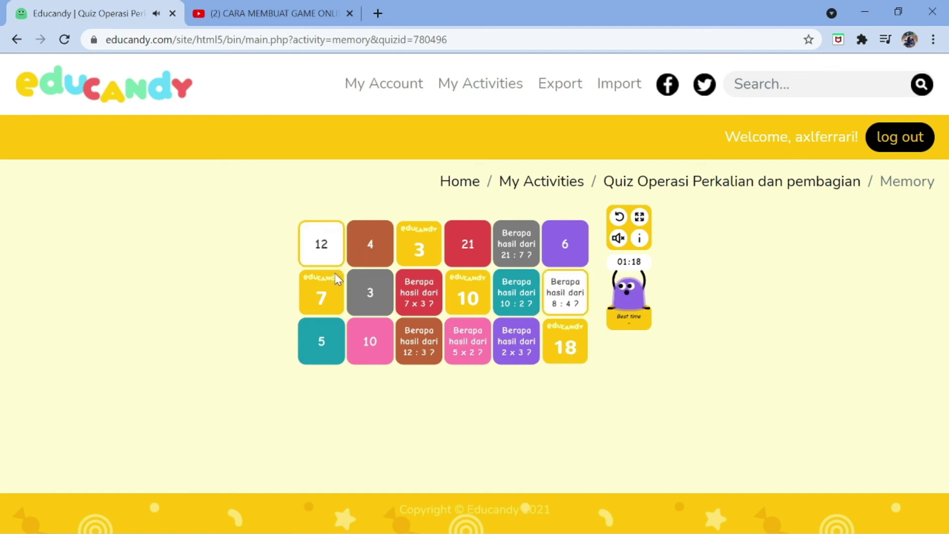
{"action": "left_click", "coordinate": [334, 275]}
{"action": "left_click", "coordinate": [420, 258]}
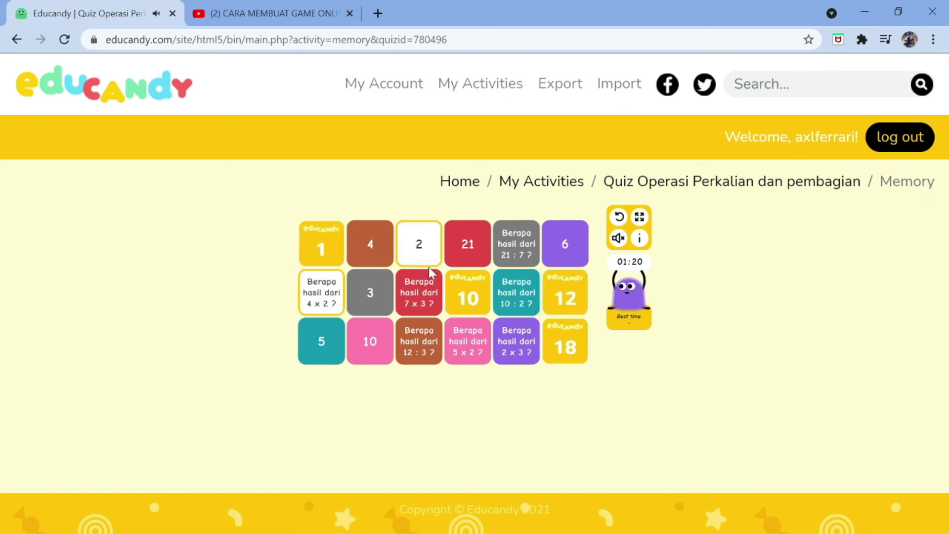
{"action": "left_click", "coordinate": [577, 336]}
{"action": "left_click", "coordinate": [328, 296]}
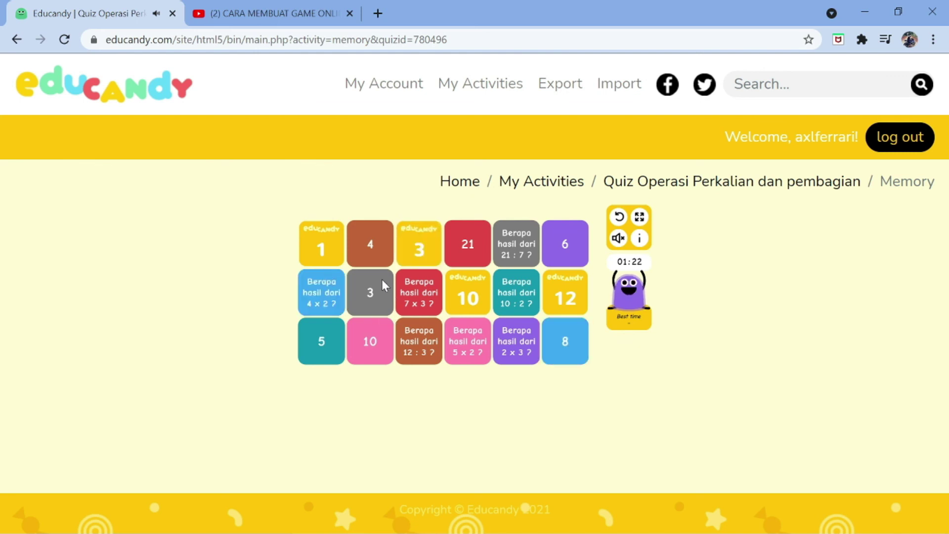
{"action": "left_click", "coordinate": [413, 260]}
{"action": "left_click", "coordinate": [578, 283]}
{"action": "left_click", "coordinate": [472, 290]}
{"action": "left_click", "coordinate": [340, 243]}
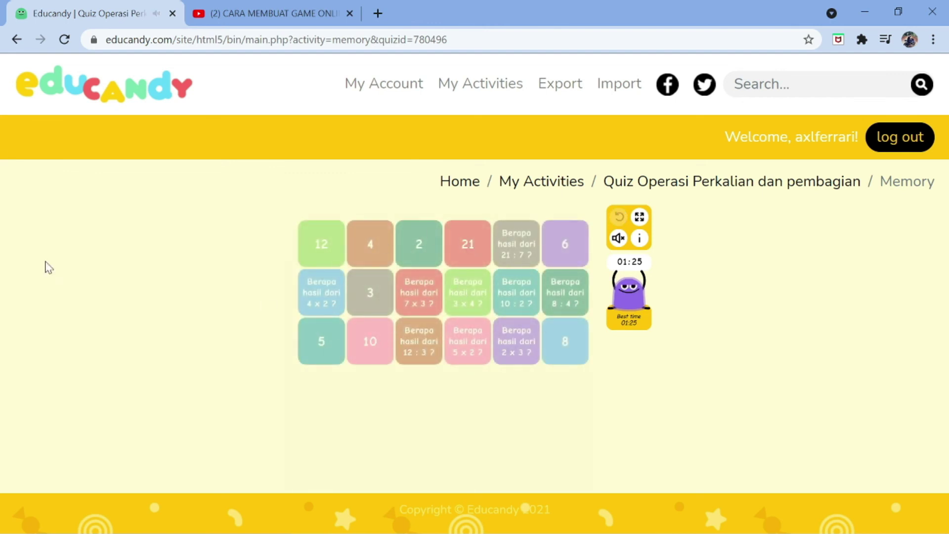
Go back from the game to the My Activities list
{"action": "left_click", "coordinate": [22, 49]}
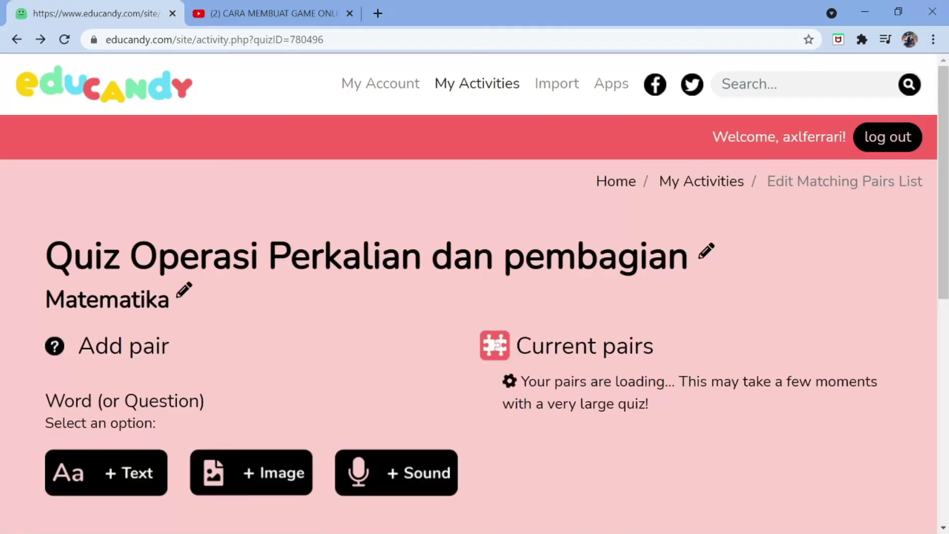
{"action": "left_click", "coordinate": [686, 184]}
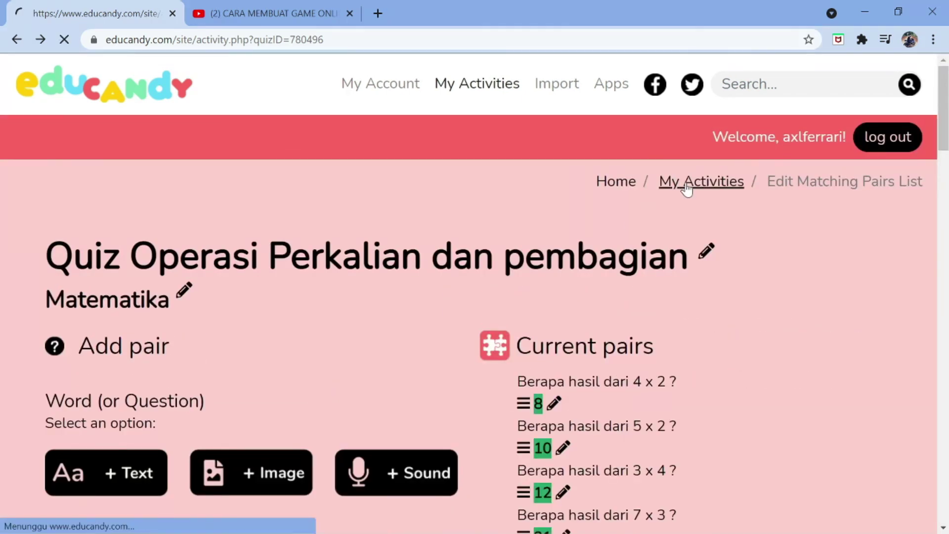
{"action": "scroll", "coordinate": [383, 271], "scroll_direction": "down", "scroll_amount": 8}
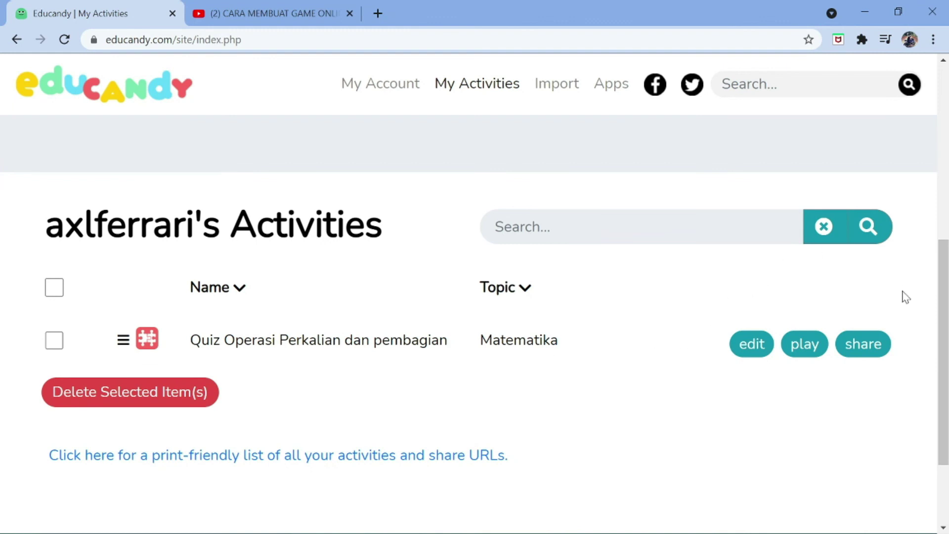
Open the quiz's Share dialog, copy its share URL, and close the dialog
{"action": "left_click", "coordinate": [877, 352]}
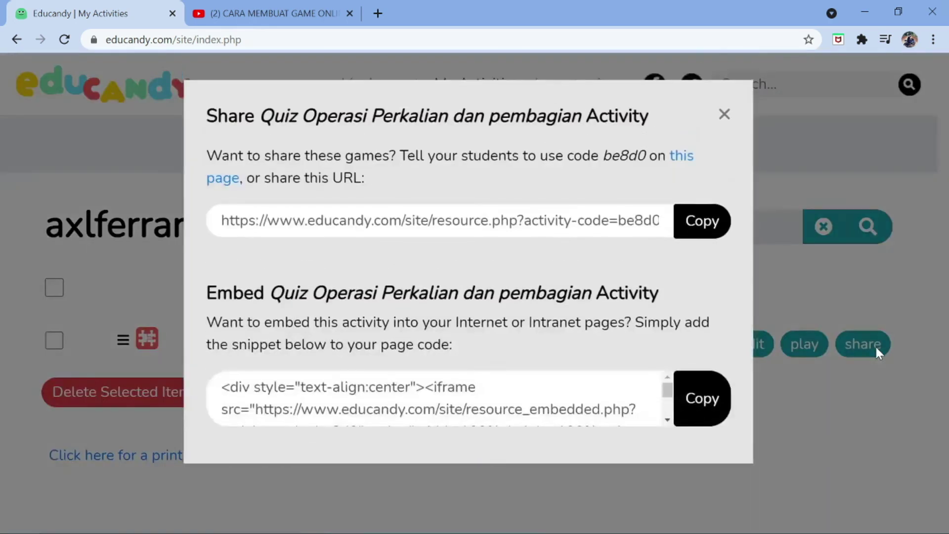
{"action": "left_click", "coordinate": [708, 224]}
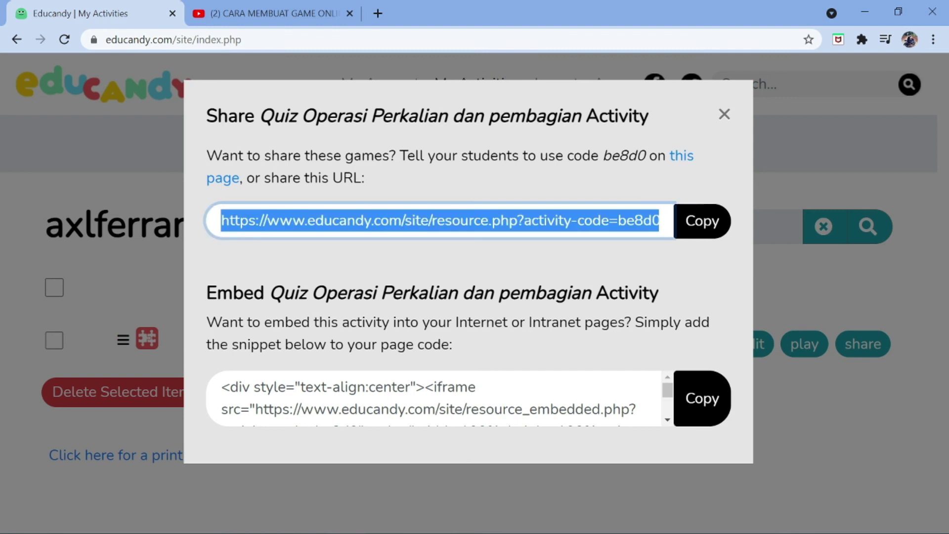
{"action": "left_click_drag", "start_coordinate": [645, 156], "coordinate": [603, 156]}
{"action": "left_click", "coordinate": [685, 272]}
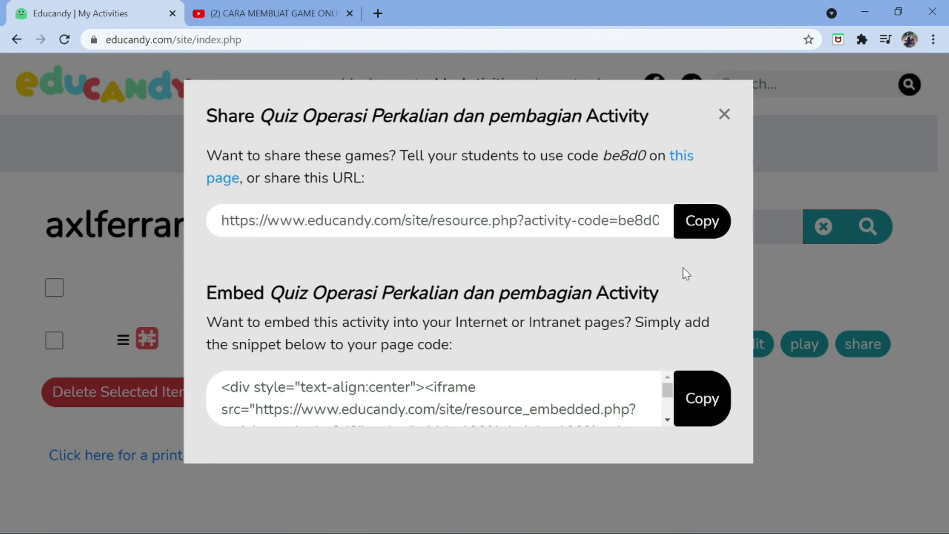
{"action": "left_click", "coordinate": [705, 232]}
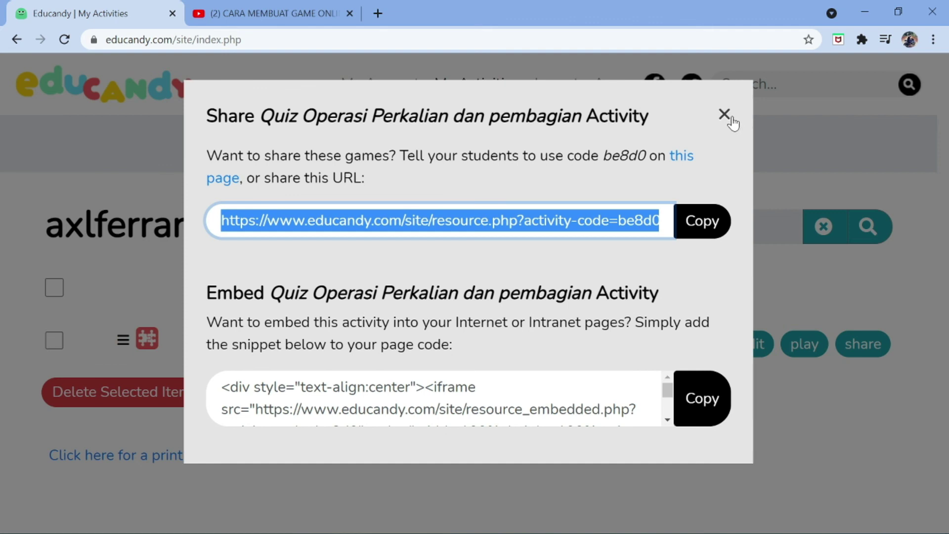
{"action": "left_click", "coordinate": [724, 115]}
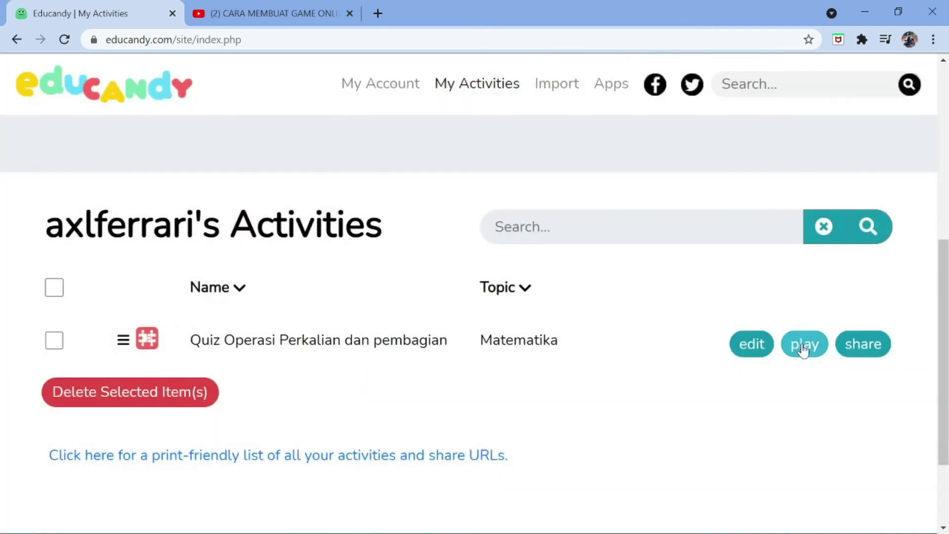
{"action": "left_click", "coordinate": [803, 346]}
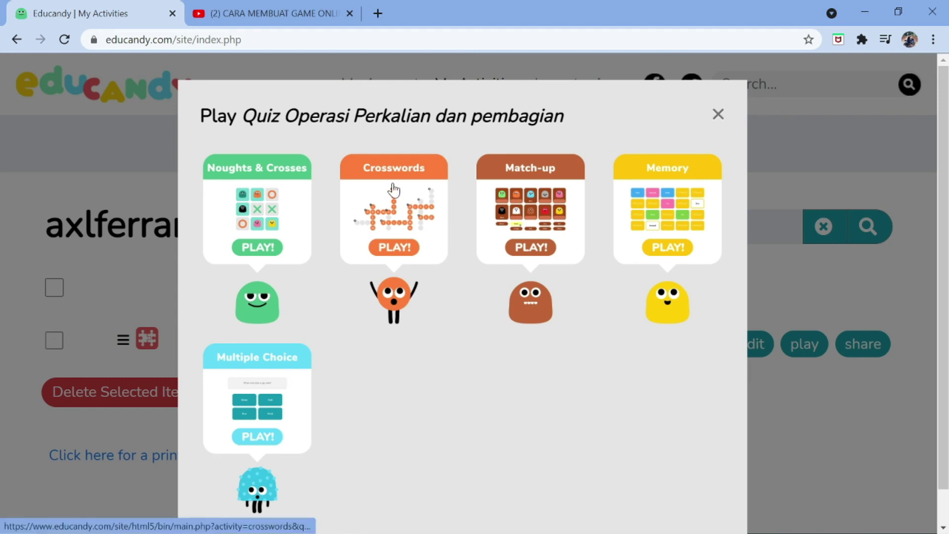
{"action": "left_click", "coordinate": [721, 116]}
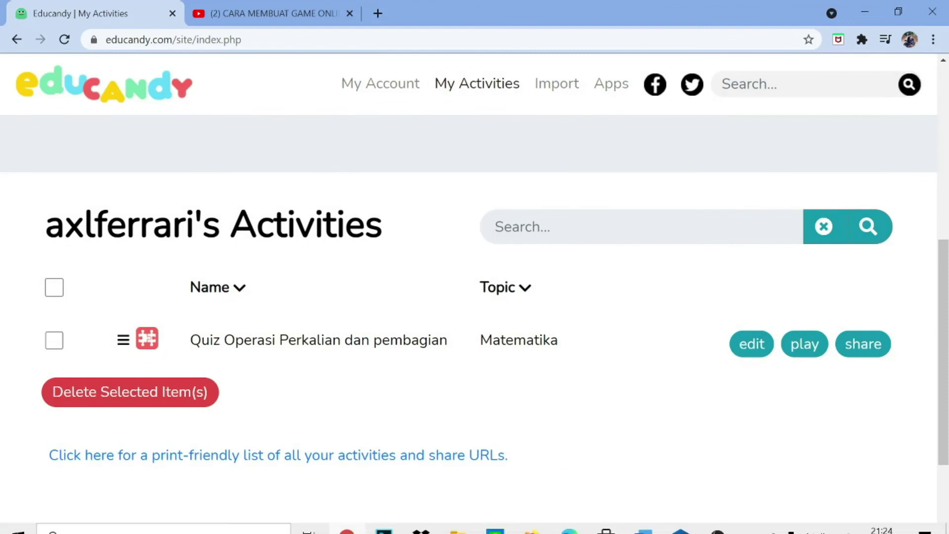
Create a Quiz Questions activity named 'Tangga Satuan' with subject 'Pembelajaran Tangga Satuan'
{"action": "mouse_move", "coordinate": [718, 519]}
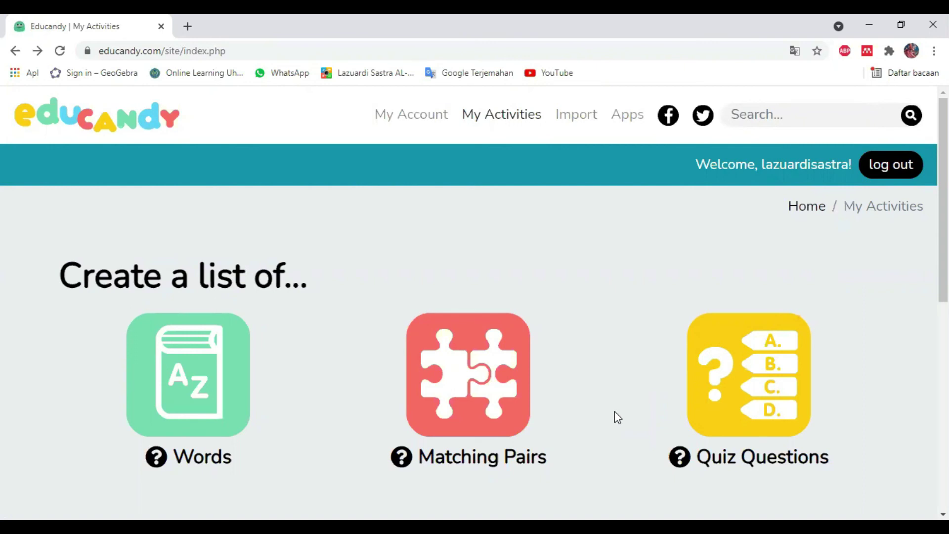
{"action": "left_click", "coordinate": [731, 381]}
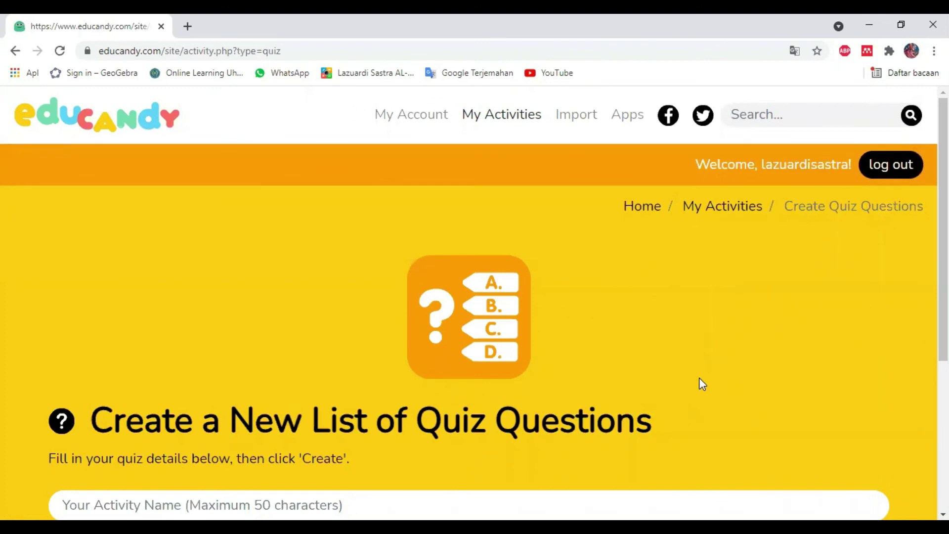
{"action": "scroll", "coordinate": [702, 383], "scroll_direction": "down", "scroll_amount": 3}
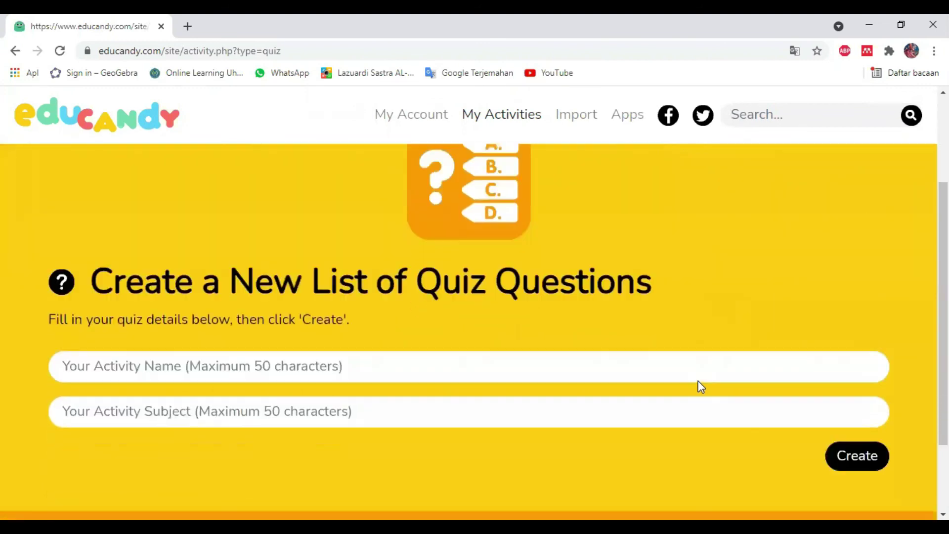
{"action": "left_click", "coordinate": [257, 371]}
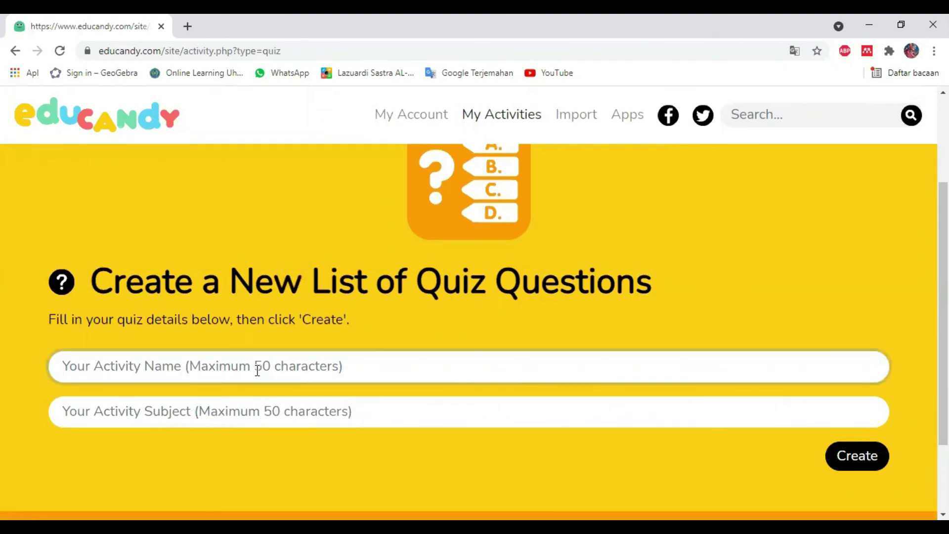
{"action": "type", "text": "Tangga Satuan"}
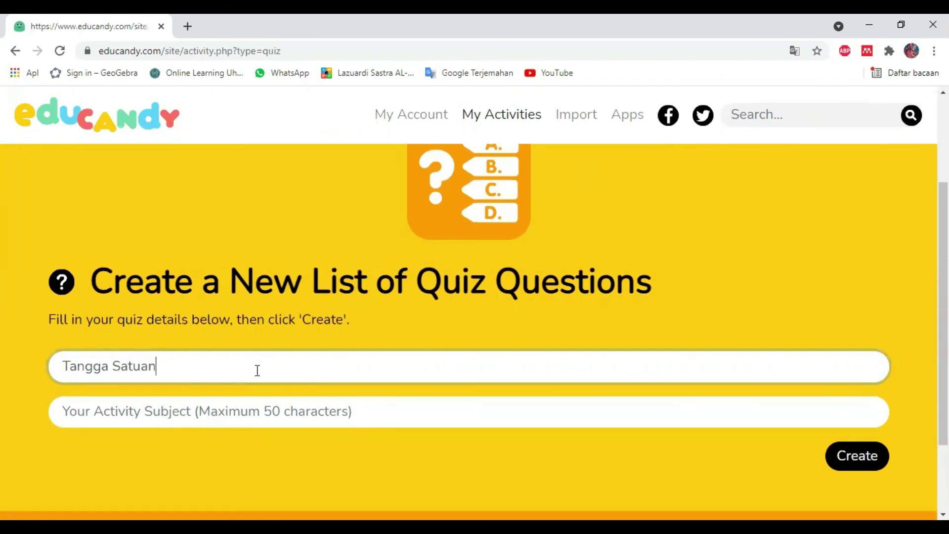
{"action": "left_click", "coordinate": [184, 415]}
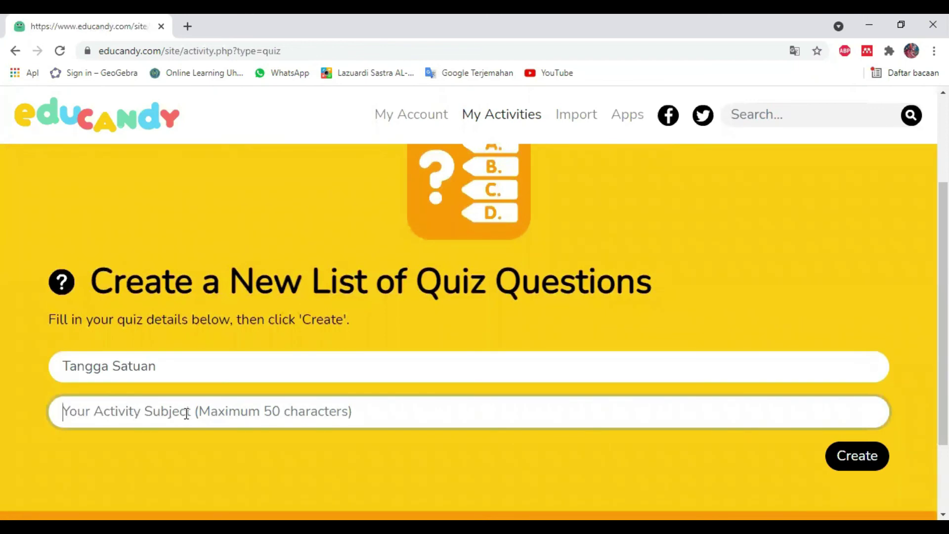
{"action": "type", "text": "P"}
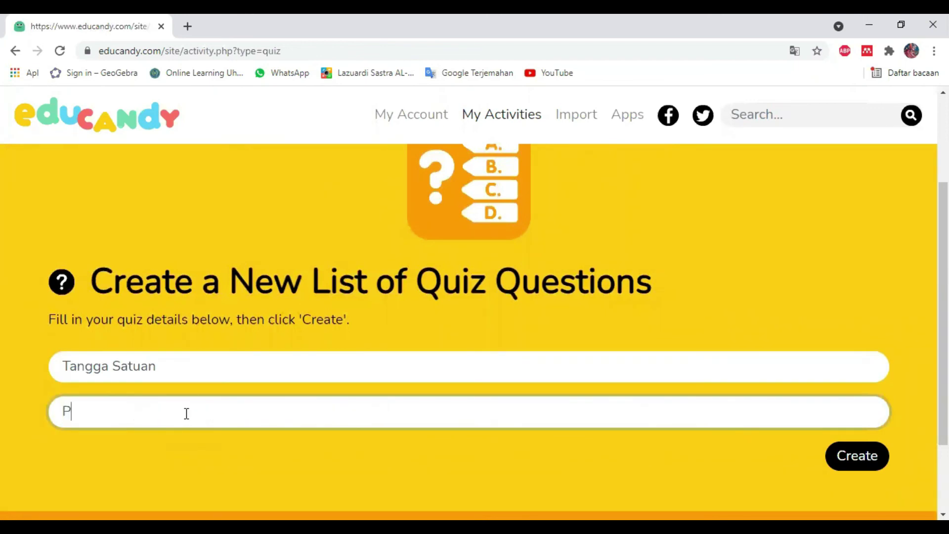
{"action": "type", "text": "embelajaran"}
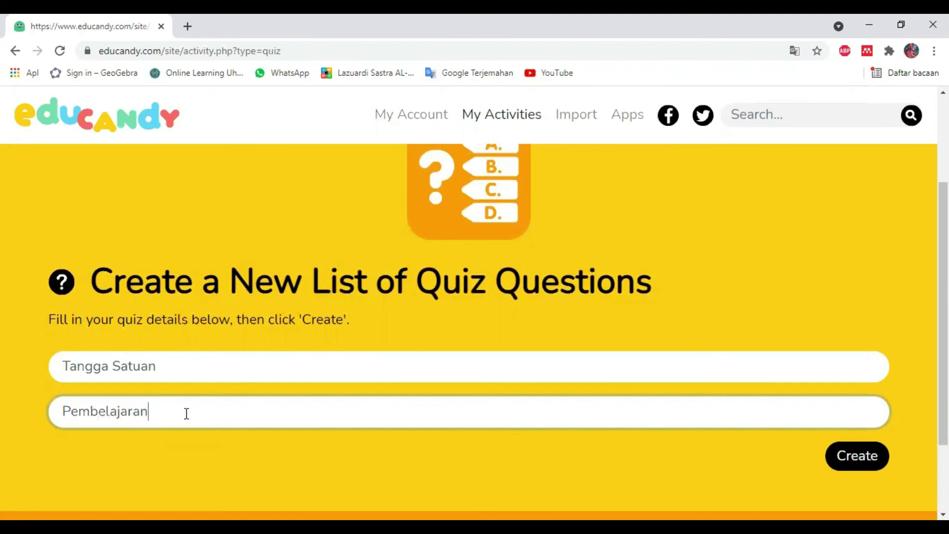
{"action": "type", "text": " Tangga Satuan"}
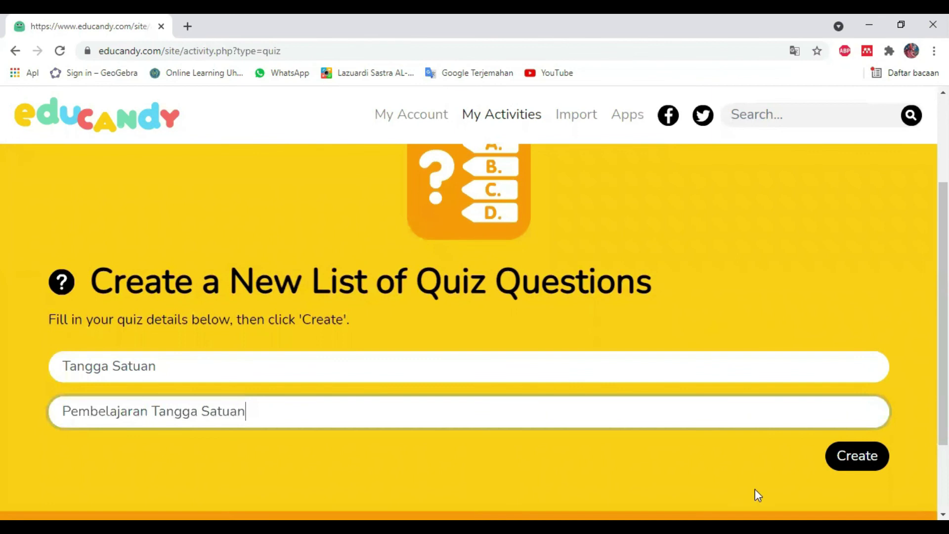
{"action": "left_click", "coordinate": [850, 456]}
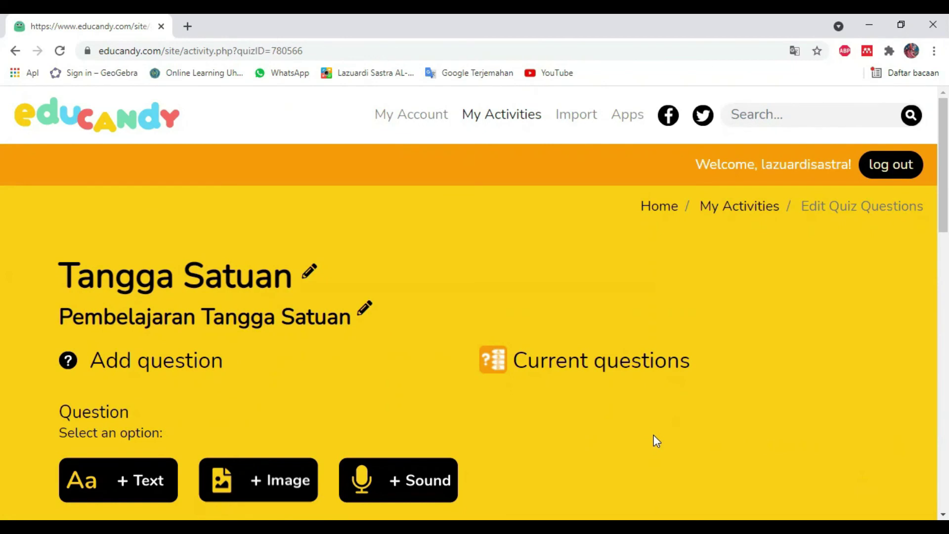
Add a text question 'Kepanjangan dari KG', fixing the typo 'darai'
{"action": "scroll", "coordinate": [654, 434], "scroll_direction": "down", "scroll_amount": 3}
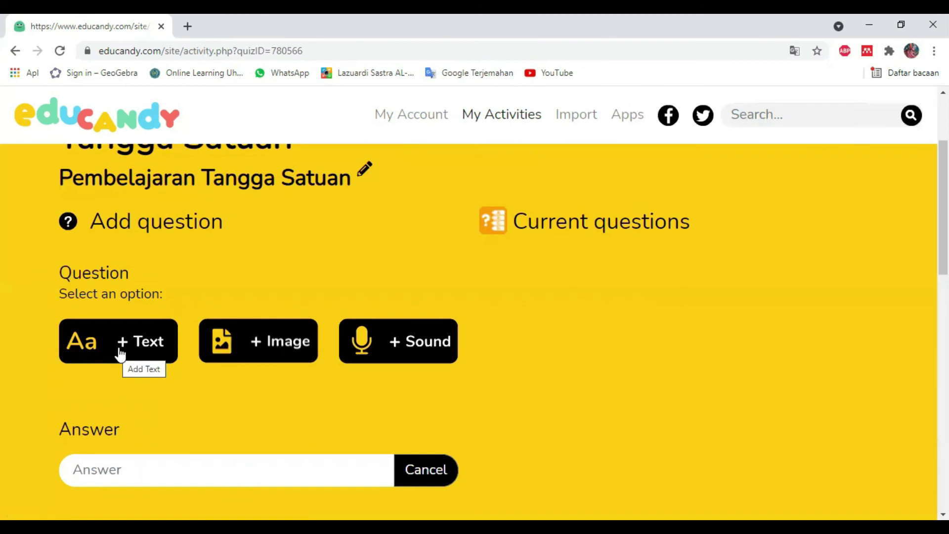
{"action": "left_click", "coordinate": [120, 354]}
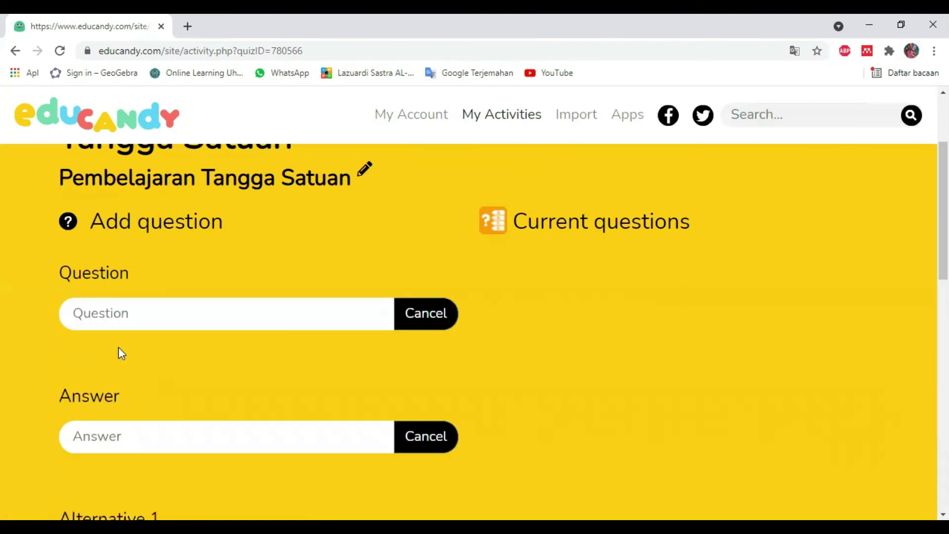
{"action": "left_click", "coordinate": [125, 316]}
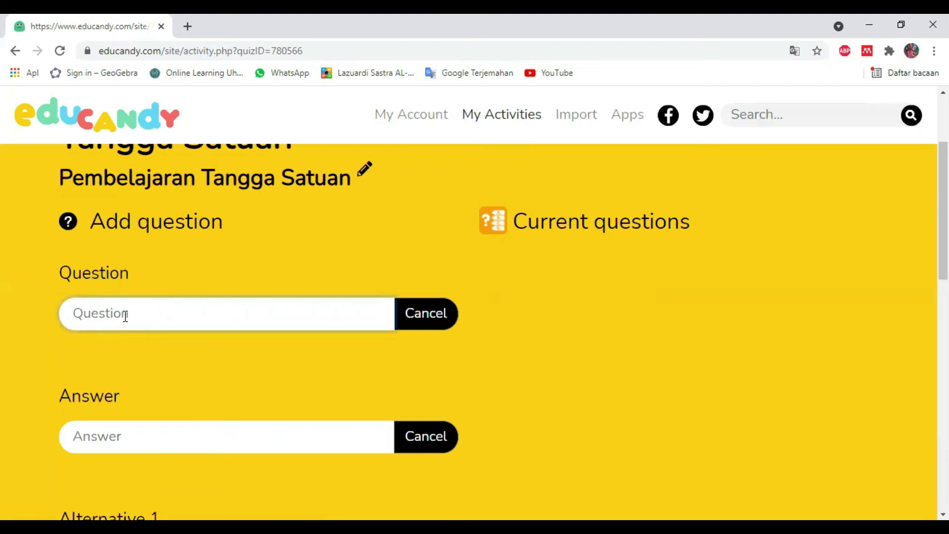
{"action": "type", "text": "Kepanjangan darai "}
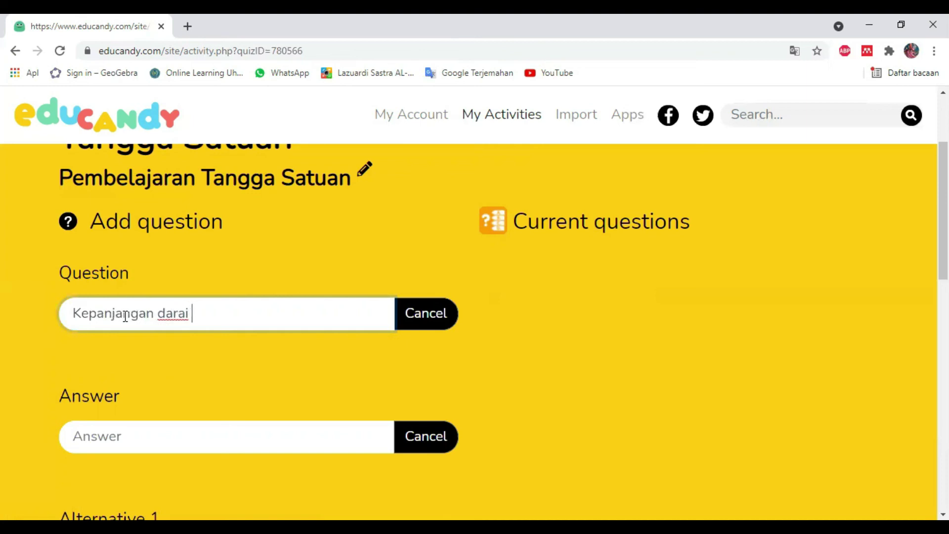
{"action": "type", "text": "KG"}
{"action": "left_click", "coordinate": [186, 316]}
{"action": "key", "text": "BackSpace"}
{"action": "scroll", "coordinate": [239, 365], "scroll_direction": "down", "scroll_amount": 3}
{"action": "scroll", "coordinate": [193, 352], "scroll_direction": "down", "scroll_amount": 1}
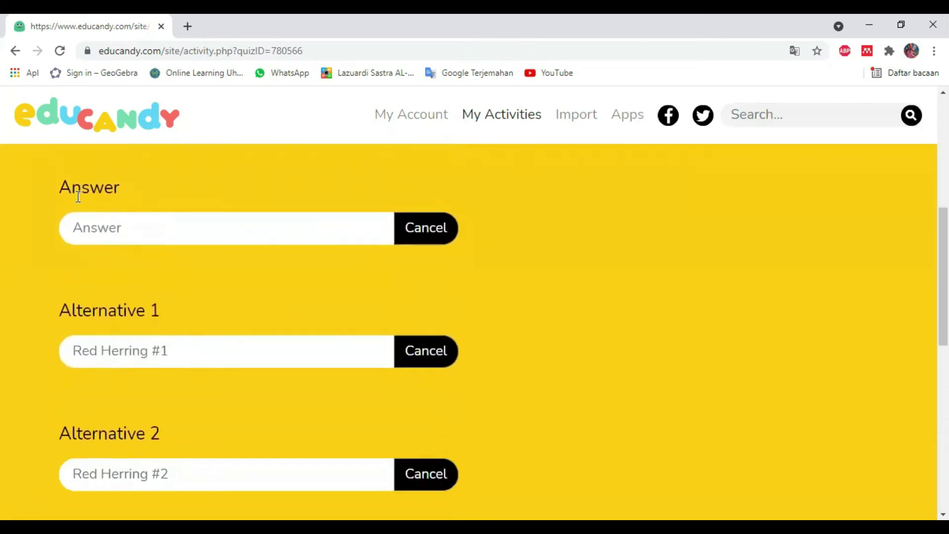
{"action": "scroll", "coordinate": [137, 289], "scroll_direction": "down", "scroll_amount": 1}
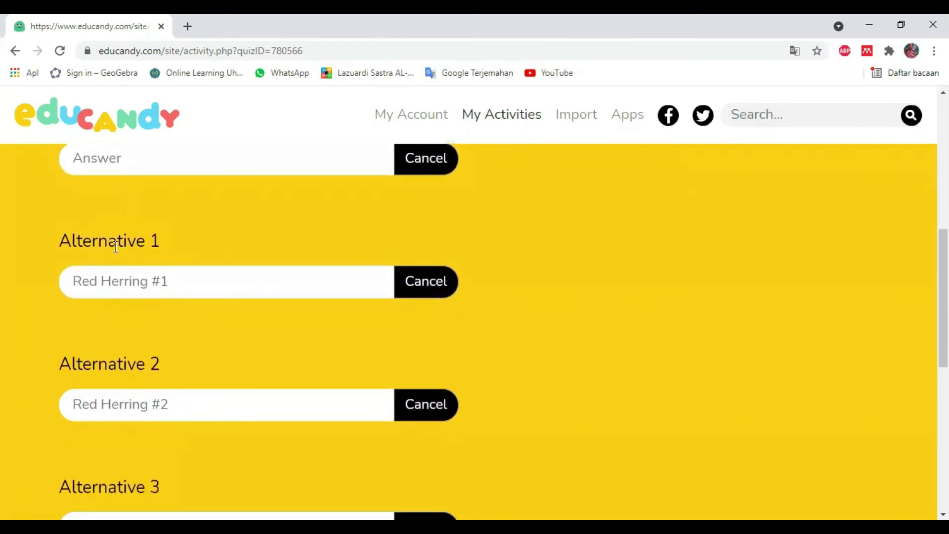
{"action": "scroll", "coordinate": [183, 361], "scroll_direction": "down", "scroll_amount": 1}
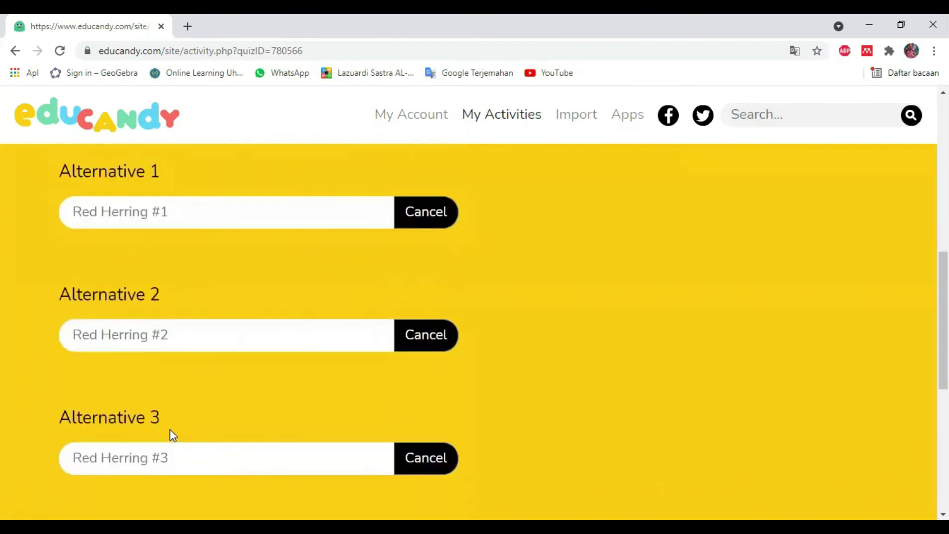
{"action": "scroll", "coordinate": [185, 426], "scroll_direction": "up", "scroll_amount": 2}
{"action": "scroll", "coordinate": [208, 420], "scroll_direction": "up", "scroll_amount": 1}
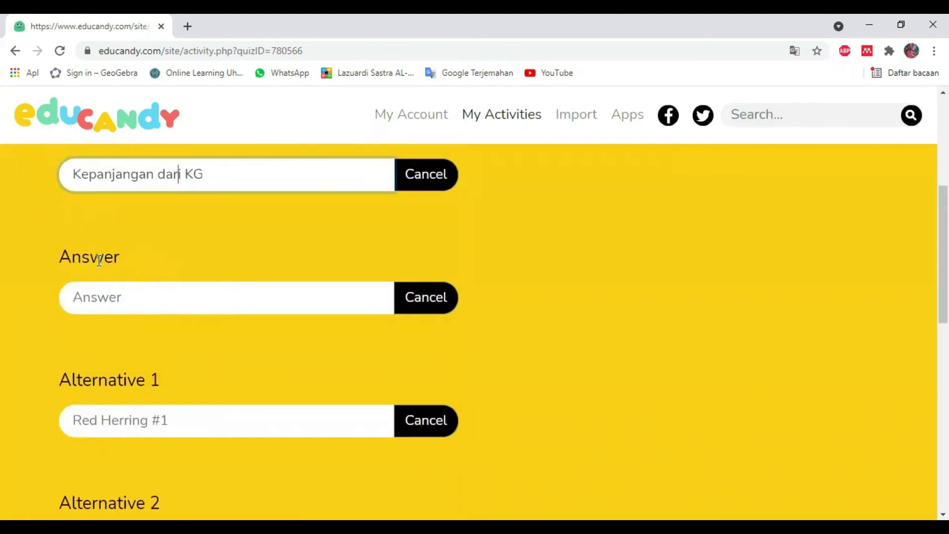
Enter Kilogram as the answer and Dekagram, Gram, Hektogram as alternatives
{"action": "left_click", "coordinate": [135, 297]}
{"action": "type", "text": "Kilogram"}
{"action": "scroll", "coordinate": [165, 353], "scroll_direction": "down", "scroll_amount": 2}
{"action": "left_click", "coordinate": [164, 353]}
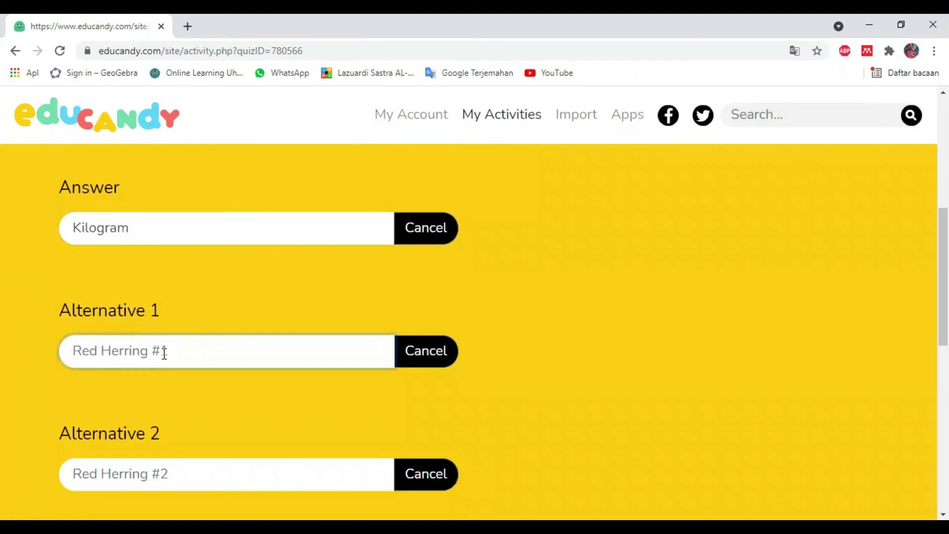
{"action": "type", "text": "Dekagram"}
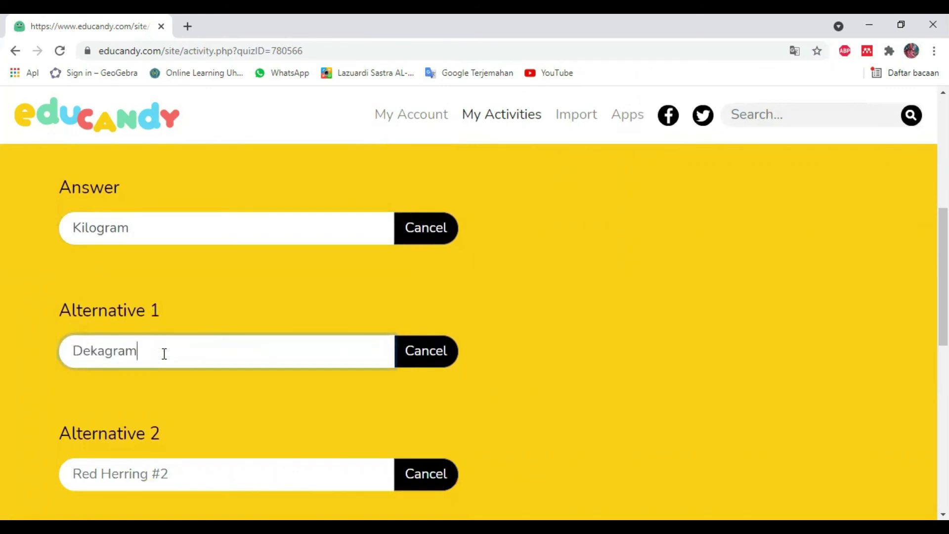
{"action": "scroll", "coordinate": [262, 366], "scroll_direction": "down", "scroll_amount": 1}
{"action": "left_click", "coordinate": [252, 406]}
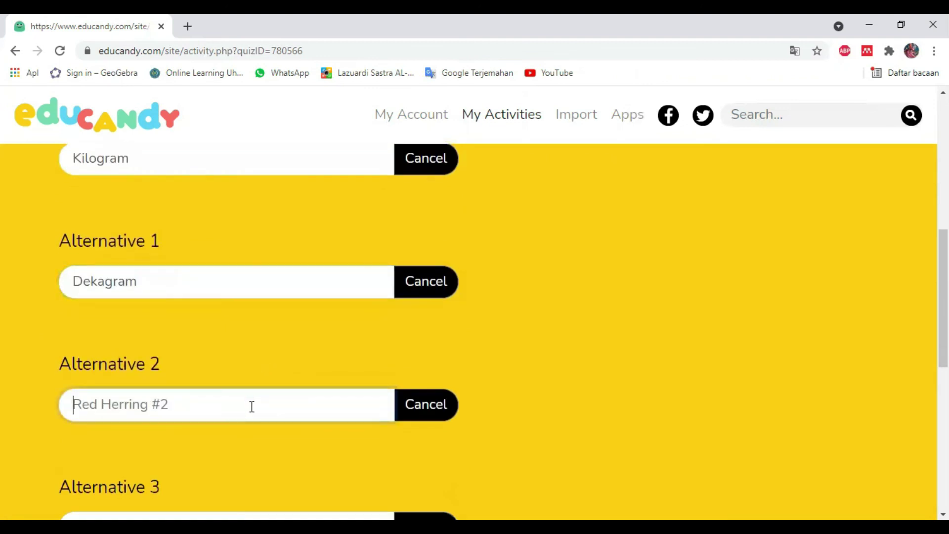
{"action": "type", "text": "Gram"}
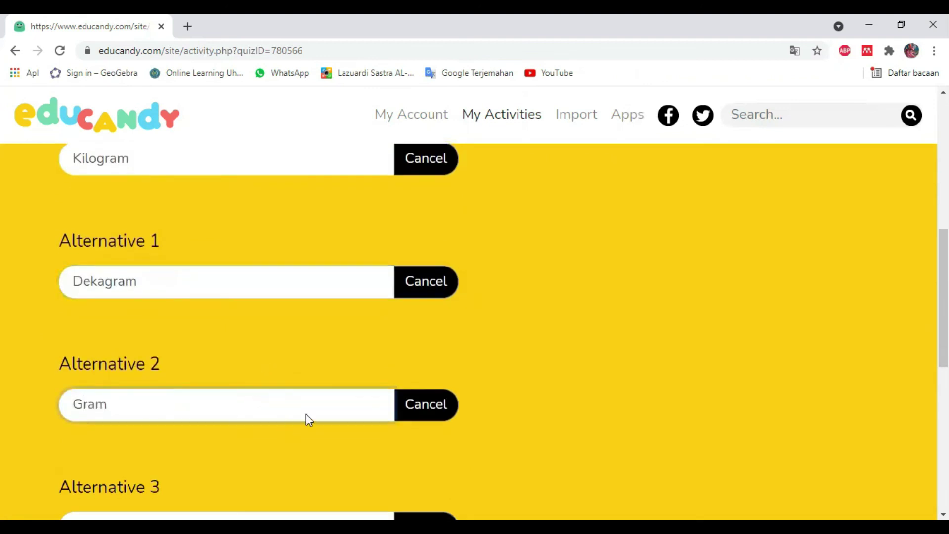
{"action": "scroll", "coordinate": [276, 401], "scroll_direction": "down", "scroll_amount": 2}
{"action": "left_click", "coordinate": [247, 388]}
{"action": "type", "text": "He"}
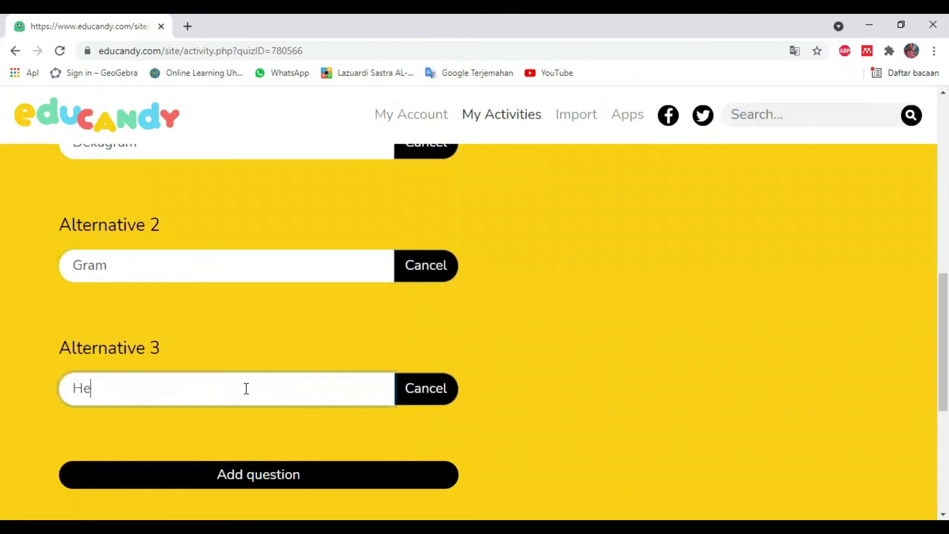
{"action": "type", "text": "ktogram"}
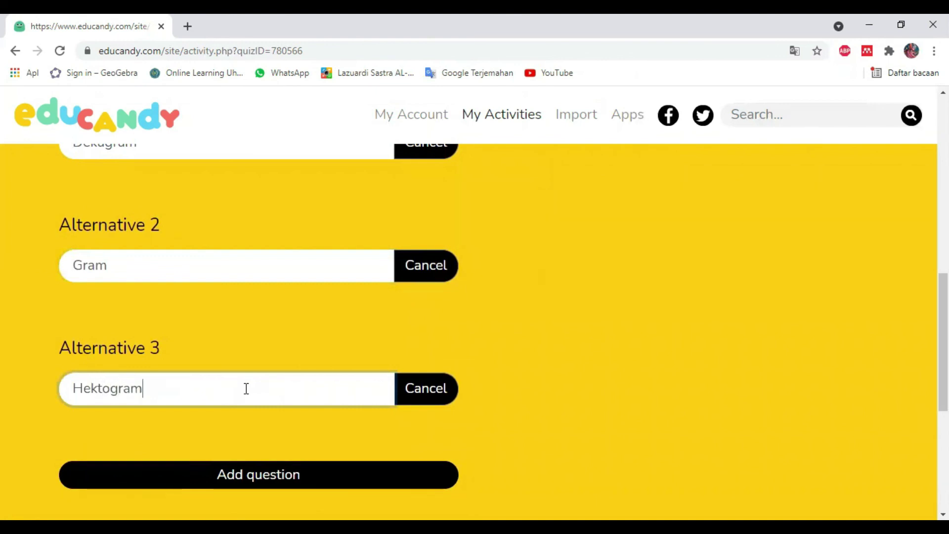
Submit the KG question to the quiz
{"action": "scroll", "coordinate": [193, 358], "scroll_direction": "up", "scroll_amount": 4}
{"action": "scroll", "coordinate": [214, 365], "scroll_direction": "up", "scroll_amount": 2}
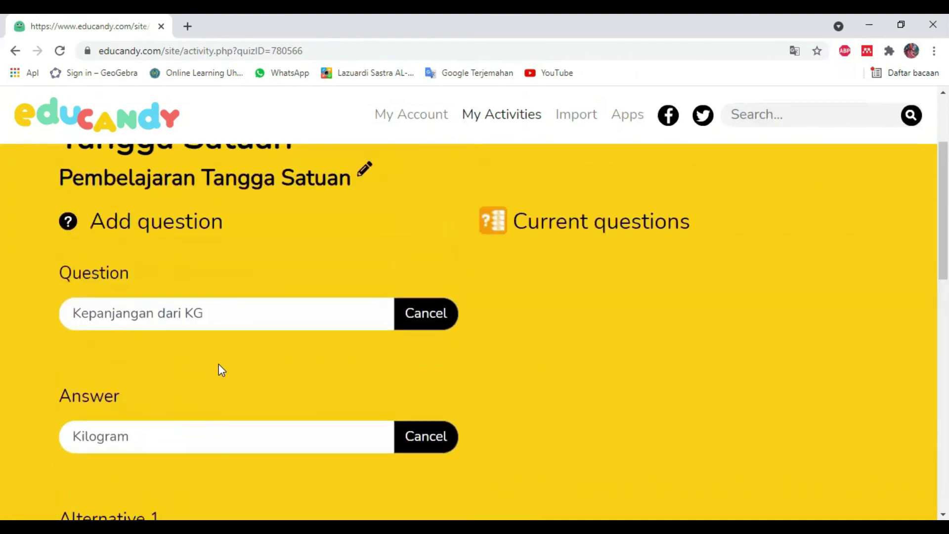
{"action": "scroll", "coordinate": [59, 299], "scroll_direction": "down", "scroll_amount": 1}
{"action": "scroll", "coordinate": [112, 348], "scroll_direction": "down", "scroll_amount": 3}
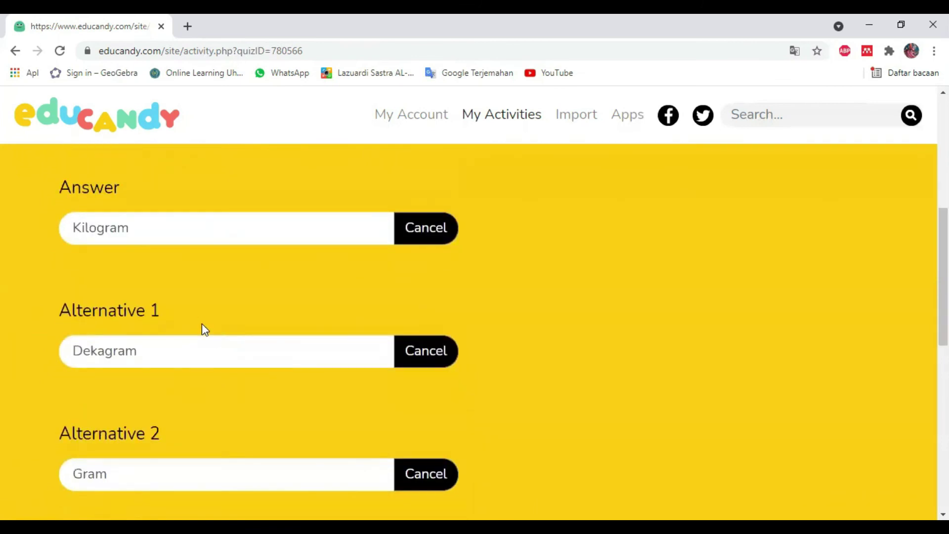
{"action": "scroll", "coordinate": [202, 363], "scroll_direction": "down", "scroll_amount": 1}
{"action": "scroll", "coordinate": [202, 360], "scroll_direction": "down", "scroll_amount": 5}
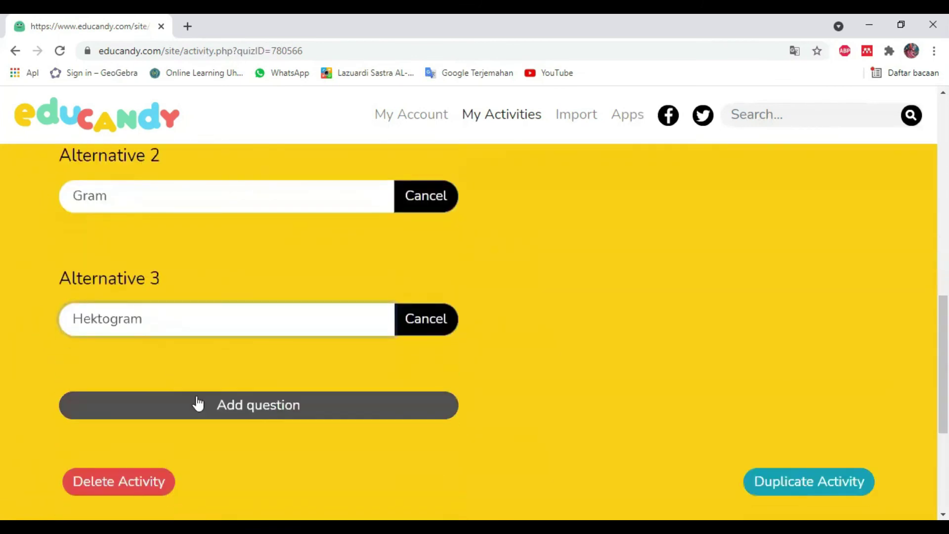
{"action": "left_click", "coordinate": [262, 412]}
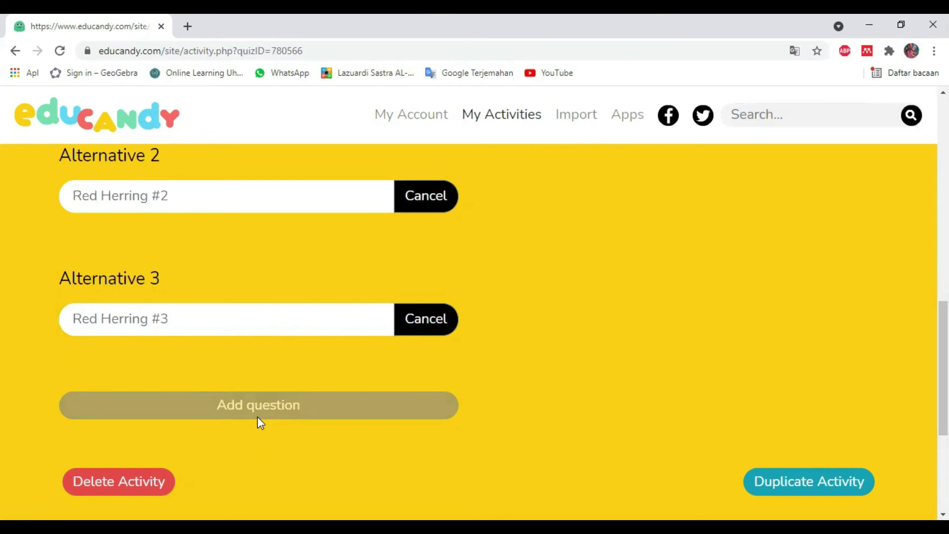
Add a text question reading 'Kepanjangan dari Gr'
{"action": "scroll", "coordinate": [287, 412], "scroll_direction": "up", "scroll_amount": 13}
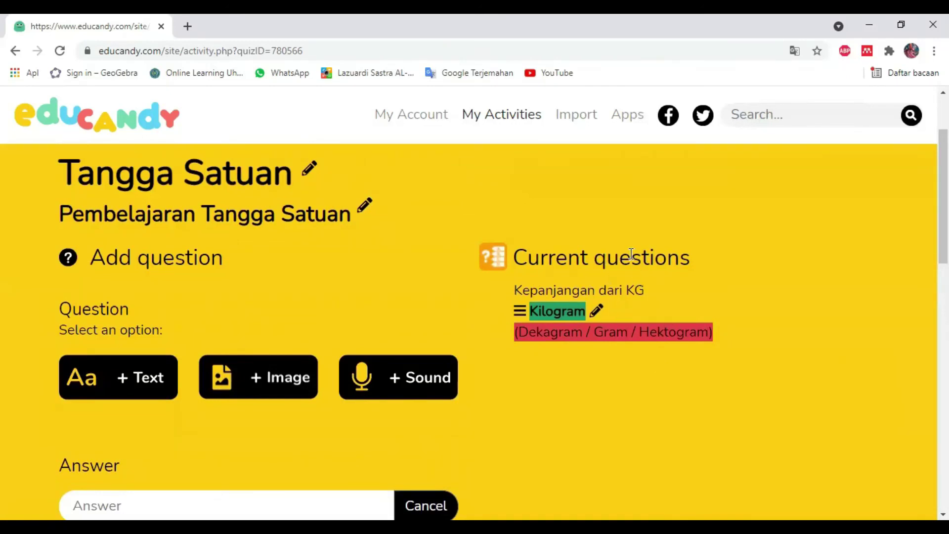
{"action": "scroll", "coordinate": [625, 297], "scroll_direction": "down", "scroll_amount": 1}
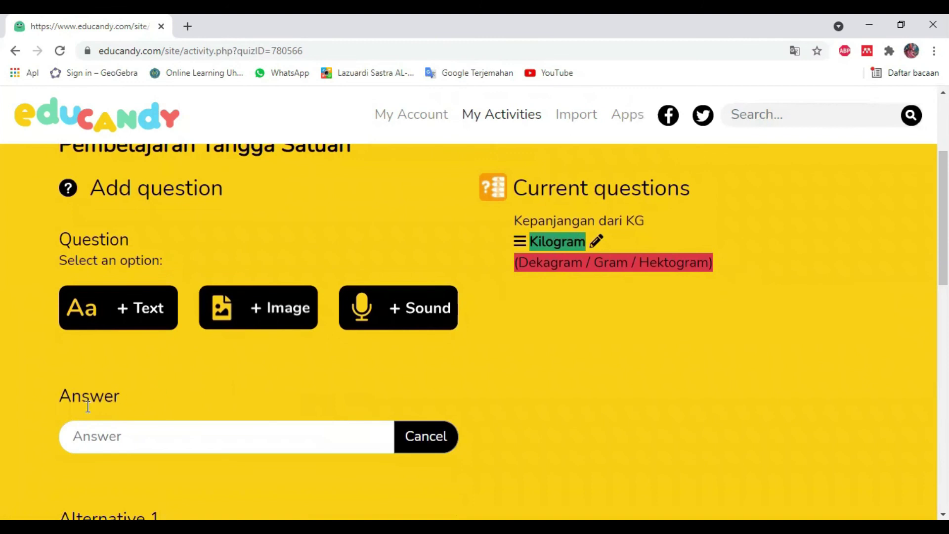
{"action": "scroll", "coordinate": [102, 413], "scroll_direction": "down", "scroll_amount": 1}
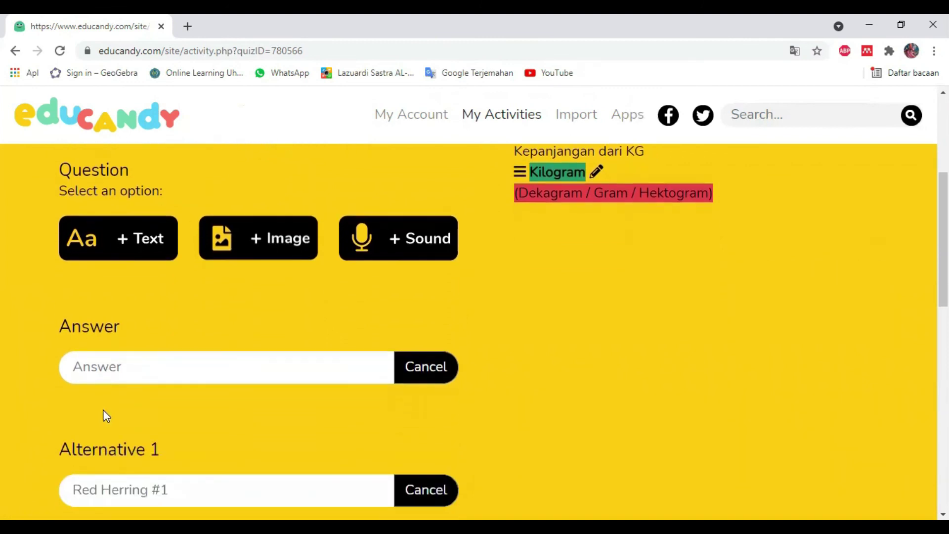
{"action": "left_click", "coordinate": [130, 245]}
{"action": "left_click", "coordinate": [121, 210]}
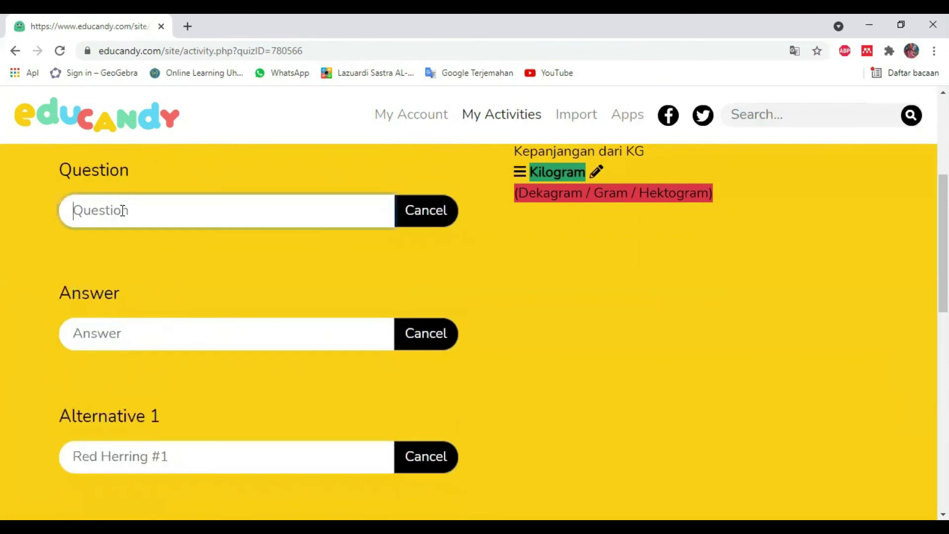
{"action": "type", "text": "Kepanjangan dari Gr"}
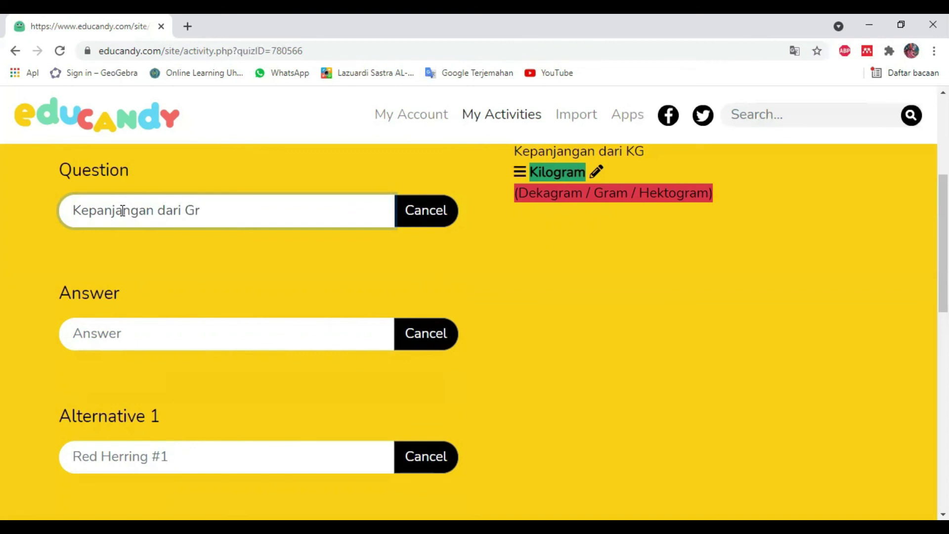
Give it answer Gram with alternatives Dekagram, Hektogram, Kilogram, and submit the question
{"action": "left_click", "coordinate": [192, 339]}
{"action": "type", "text": "Gram"}
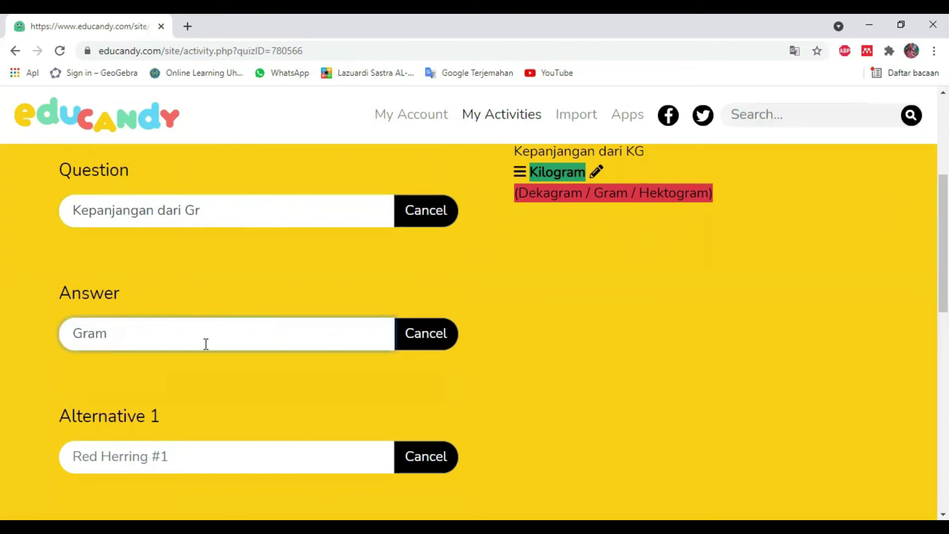
{"action": "scroll", "coordinate": [206, 344], "scroll_direction": "down", "scroll_amount": 3}
{"action": "left_click", "coordinate": [178, 320]}
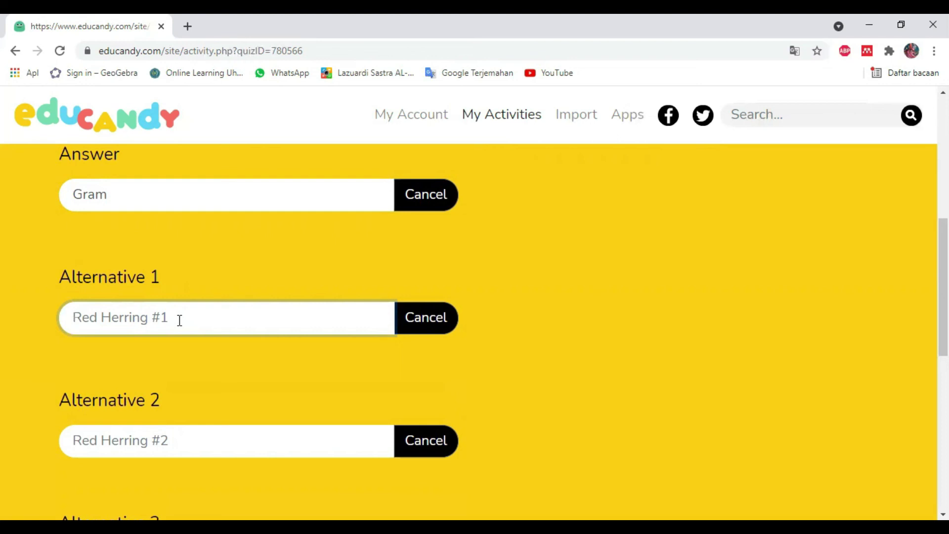
{"action": "type", "text": "Dek"}
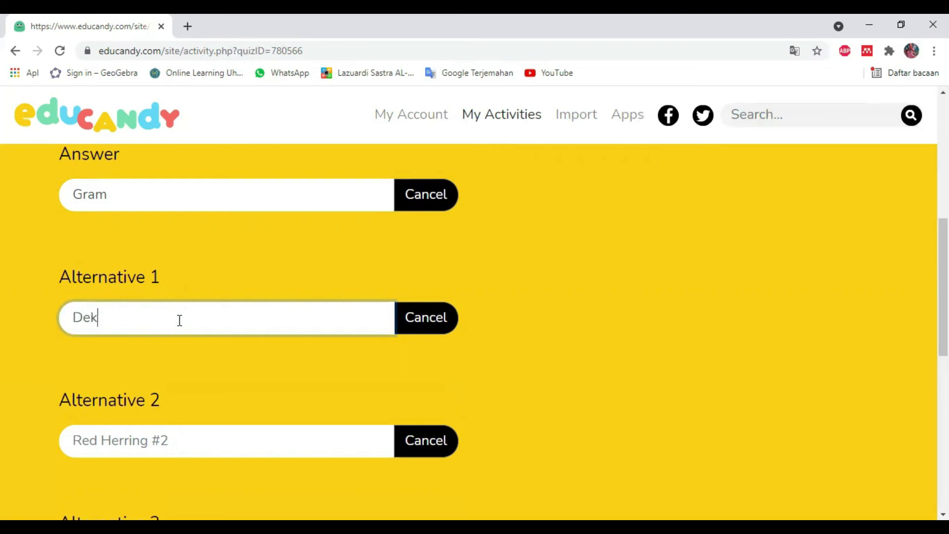
{"action": "type", "text": "agram"}
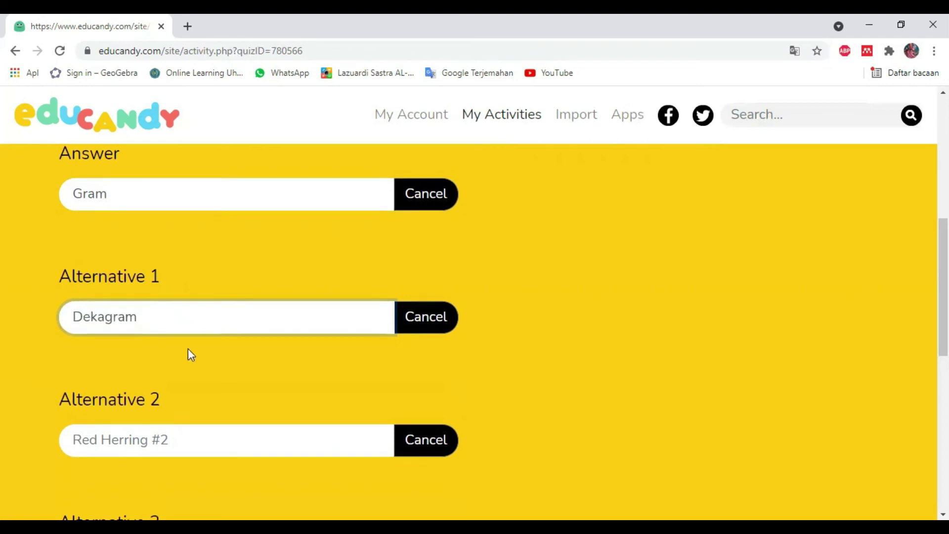
{"action": "scroll", "coordinate": [183, 326], "scroll_direction": "down", "scroll_amount": 3}
{"action": "left_click", "coordinate": [177, 304]}
{"action": "type", "text": "Hektogram"}
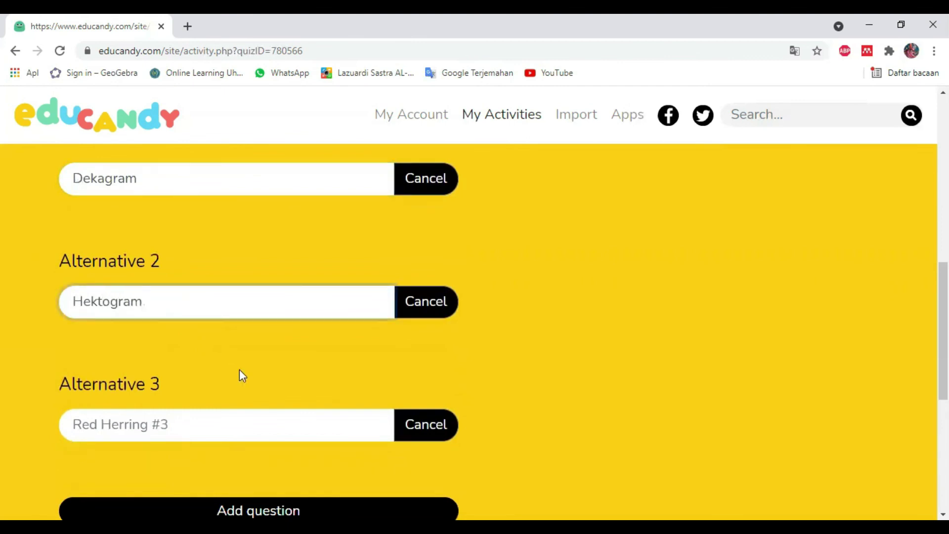
{"action": "left_click", "coordinate": [214, 431]}
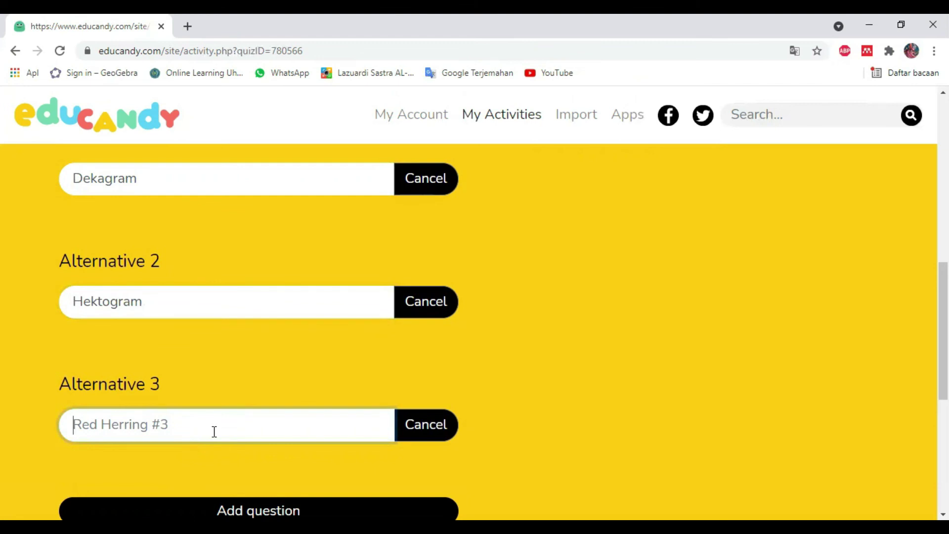
{"action": "type", "text": "Kilogram"}
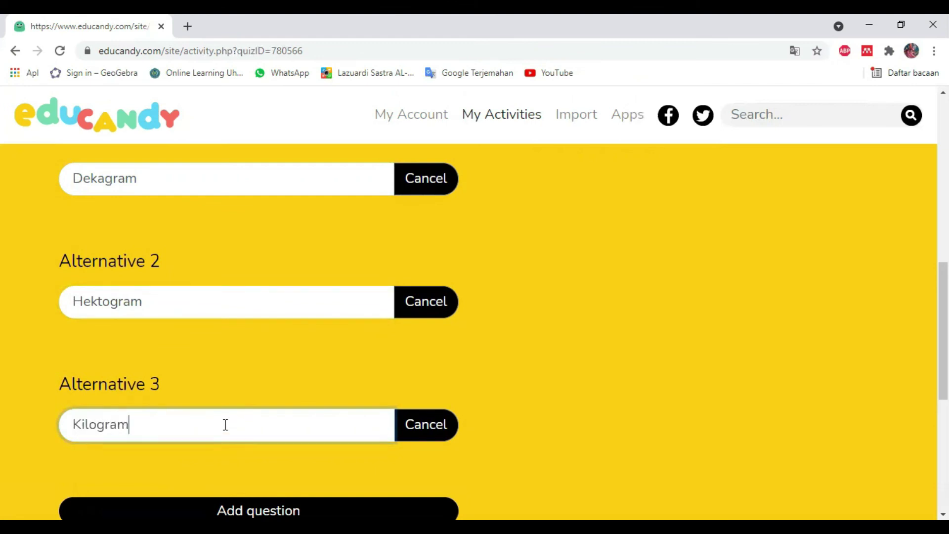
{"action": "scroll", "coordinate": [216, 438], "scroll_direction": "down", "scroll_amount": 2}
{"action": "left_click", "coordinate": [216, 440]}
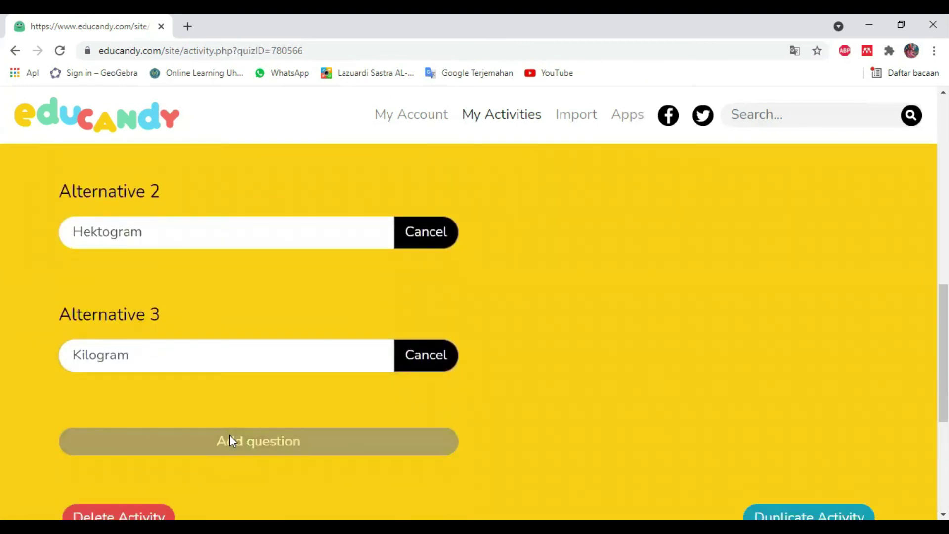
{"action": "scroll", "coordinate": [257, 426], "scroll_direction": "up", "scroll_amount": 5}
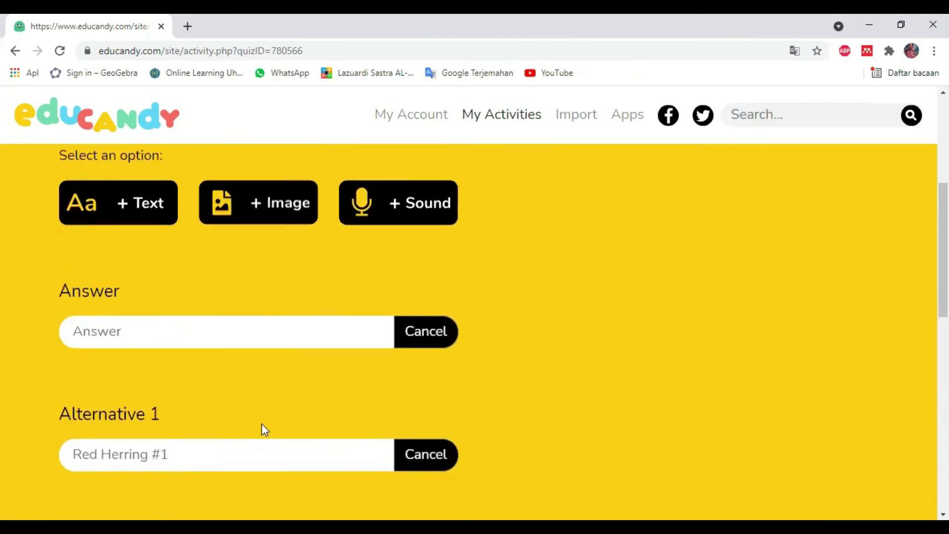
Check the two listed questions in Tangga Satuan, then return to My Activities
{"action": "scroll", "coordinate": [262, 424], "scroll_direction": "up", "scroll_amount": 3}
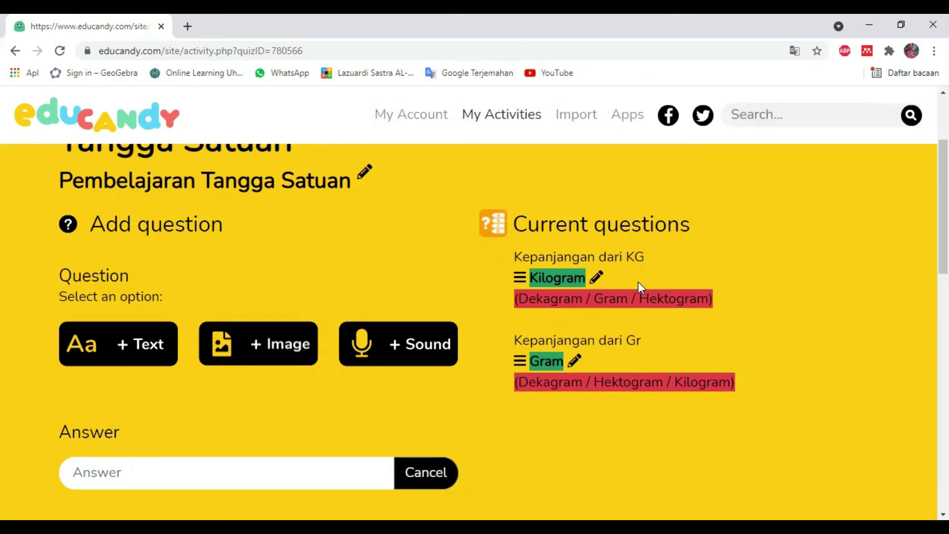
{"action": "scroll", "coordinate": [514, 396], "scroll_direction": "up", "scroll_amount": 1}
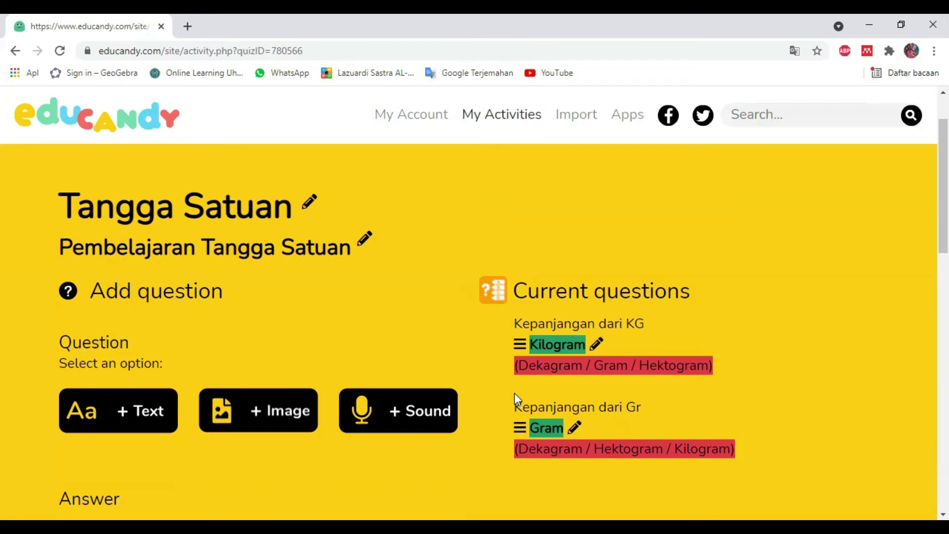
{"action": "scroll", "coordinate": [628, 350], "scroll_direction": "up", "scroll_amount": 2}
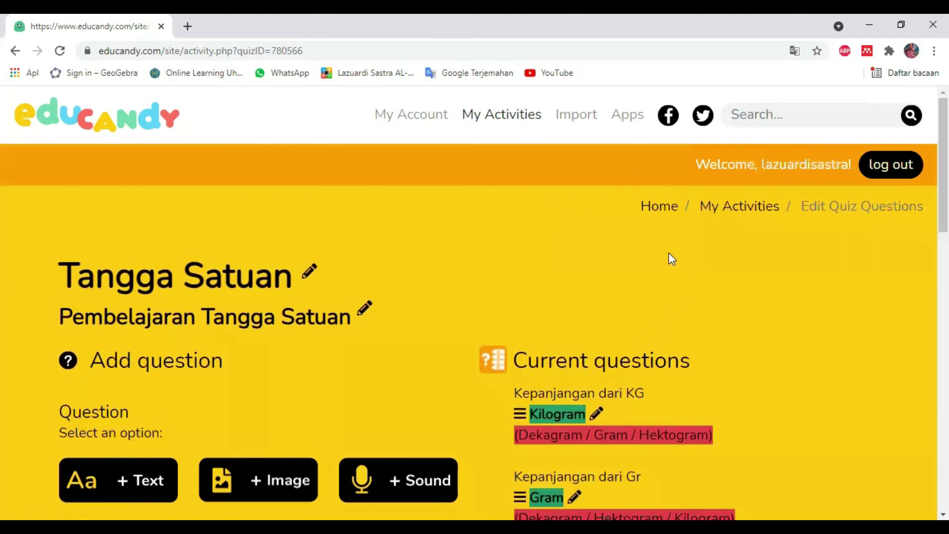
{"action": "left_click", "coordinate": [738, 213]}
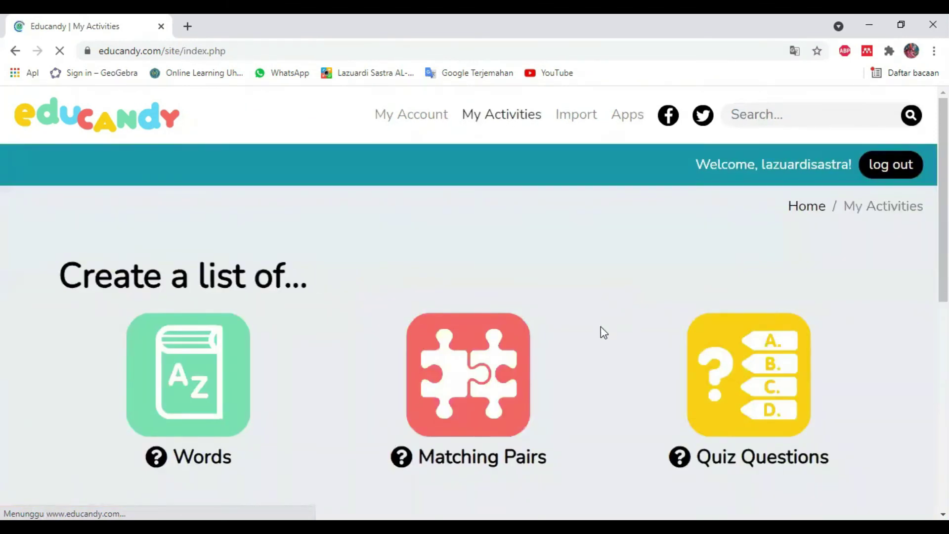
Copy the Tangga Satuan activity's share URL from its sharing dialog, then close the dialog
{"action": "scroll", "coordinate": [602, 333], "scroll_direction": "down", "scroll_amount": 3}
{"action": "scroll", "coordinate": [600, 333], "scroll_direction": "down", "scroll_amount": 4}
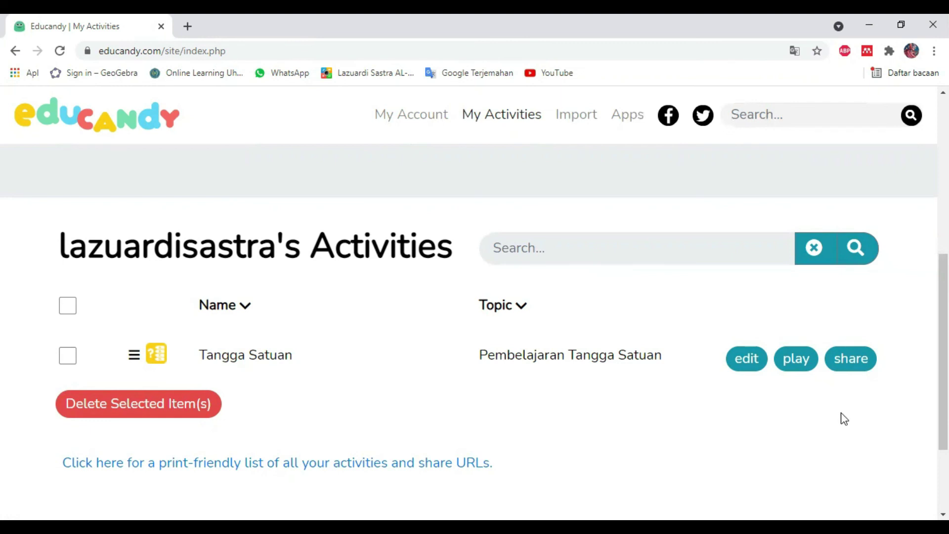
{"action": "left_click", "coordinate": [857, 370]}
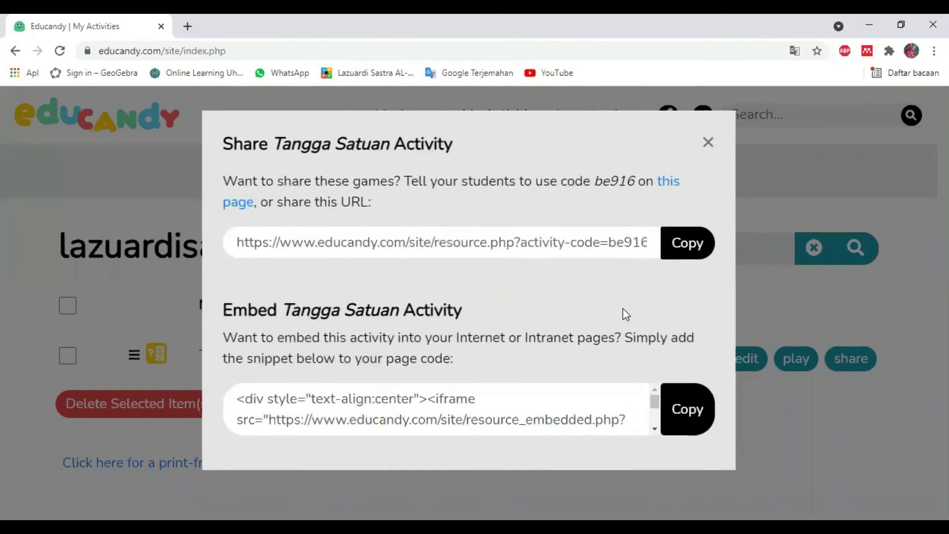
{"action": "left_click", "coordinate": [688, 243]}
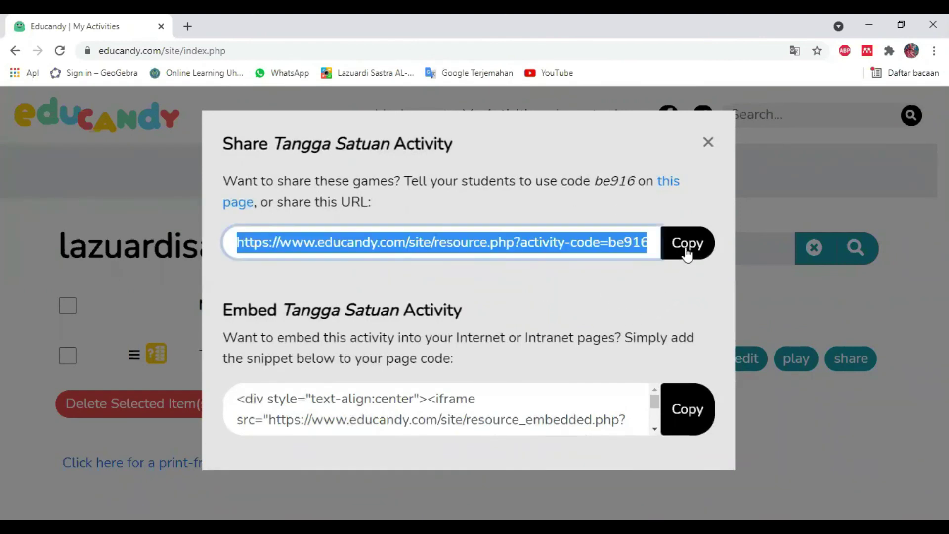
{"action": "left_click", "coordinate": [708, 142]}
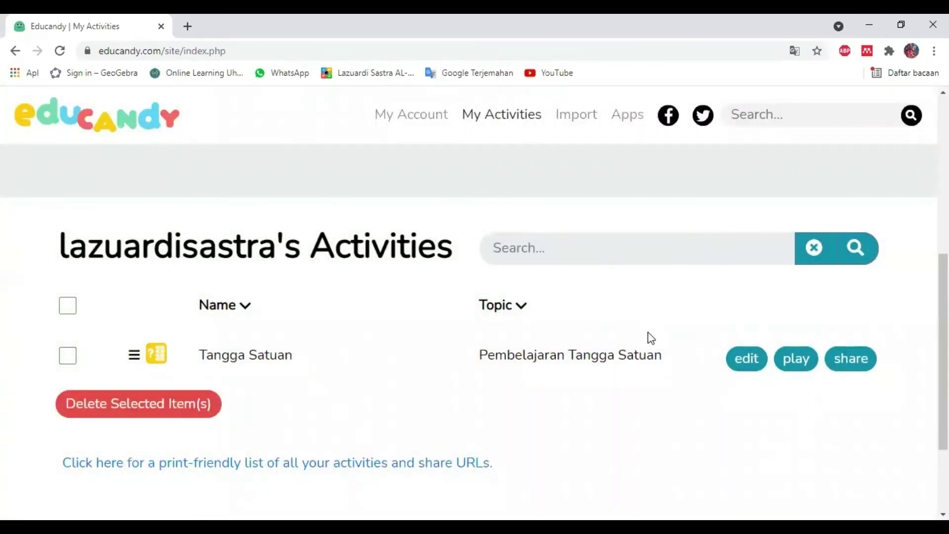
Open the shared Tangga Satuan page in a new tab and start its Multiple Choice game
{"action": "left_click", "coordinate": [647, 355]}
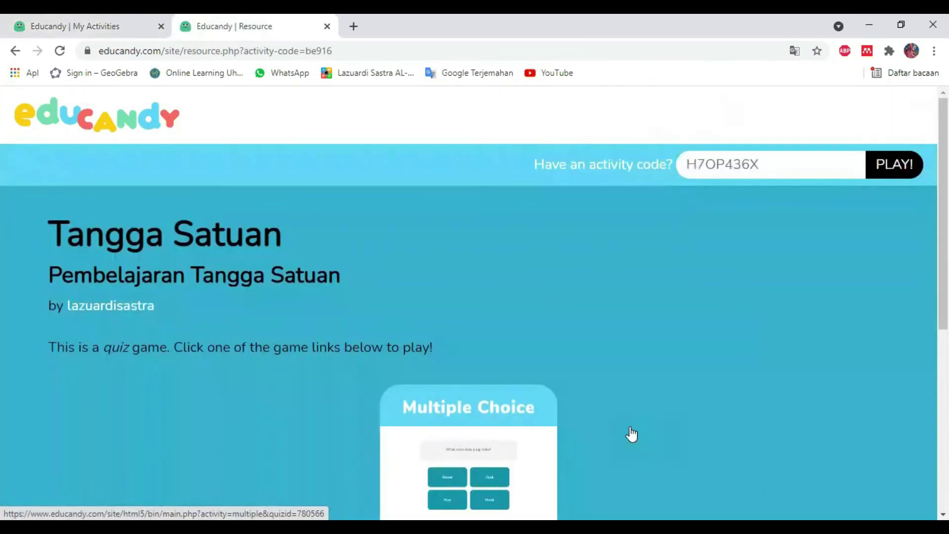
{"action": "scroll", "coordinate": [633, 435], "scroll_direction": "down", "scroll_amount": 2}
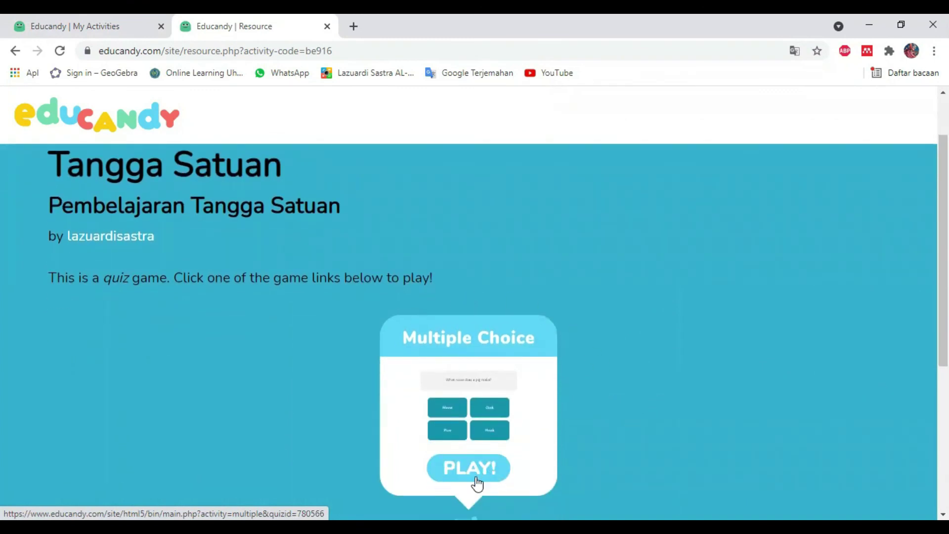
{"action": "left_click", "coordinate": [476, 477]}
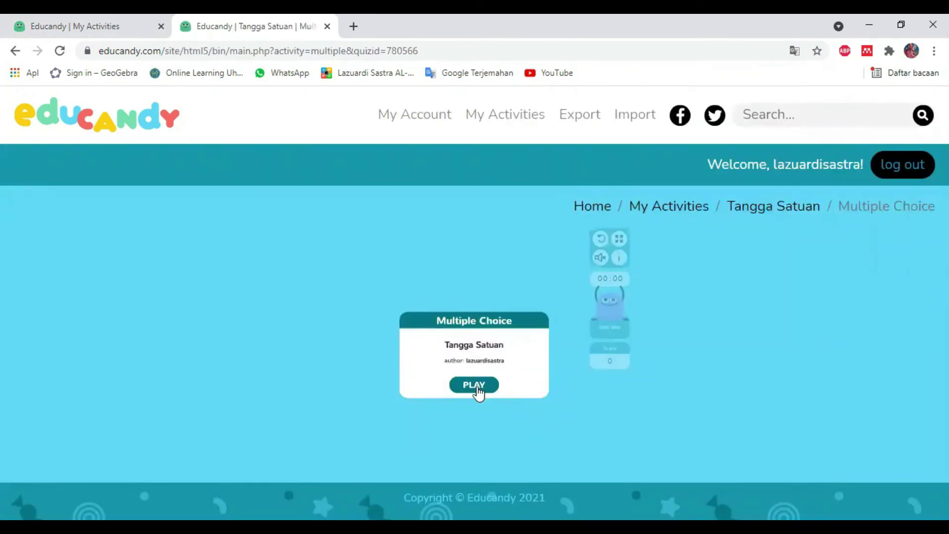
{"action": "left_click", "coordinate": [477, 388]}
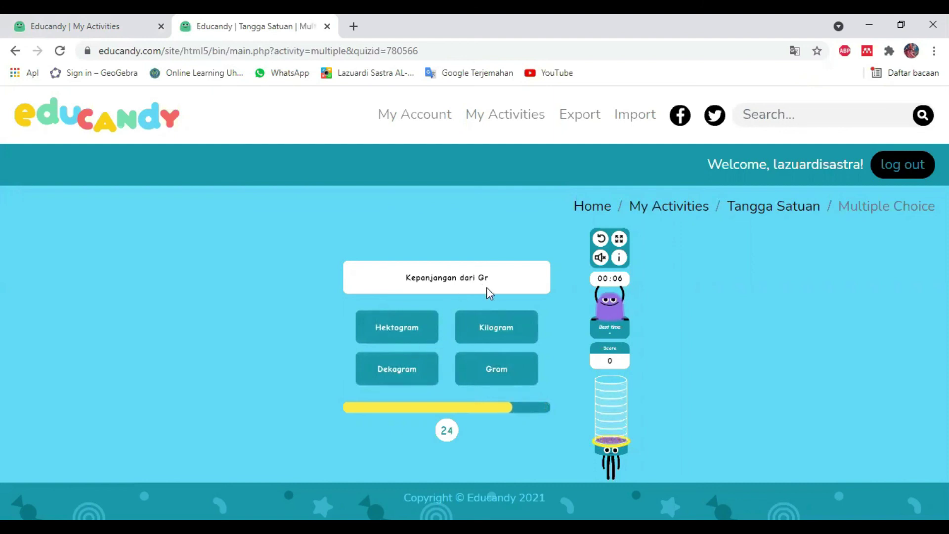
Answer the questions: Hektogram, then Gram for Gr, and Kilogram for KG
{"action": "left_click", "coordinate": [408, 329]}
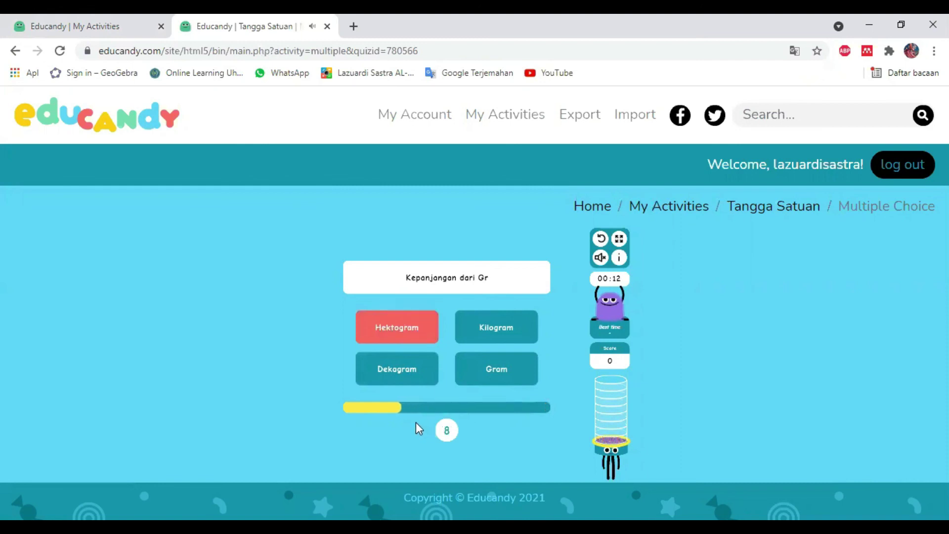
{"action": "left_click", "coordinate": [488, 376]}
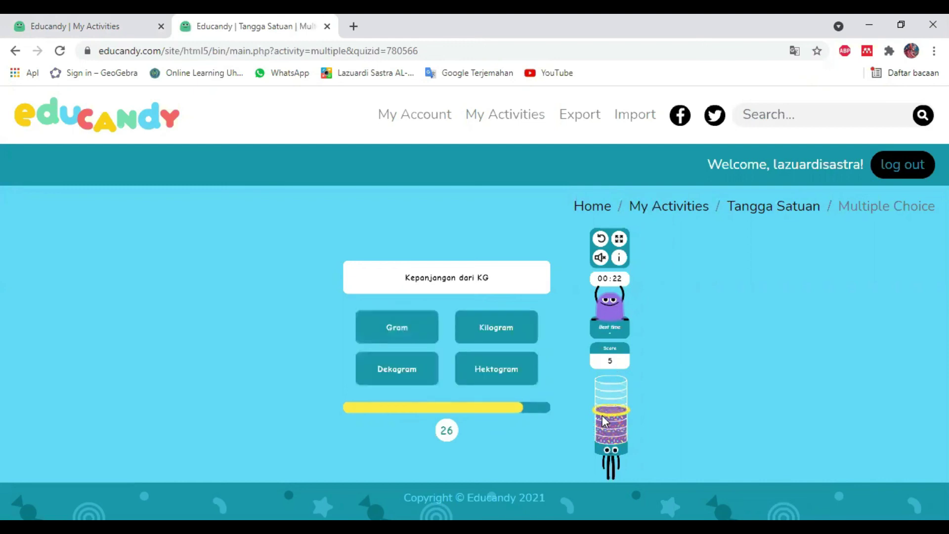
{"action": "left_click", "coordinate": [494, 327]}
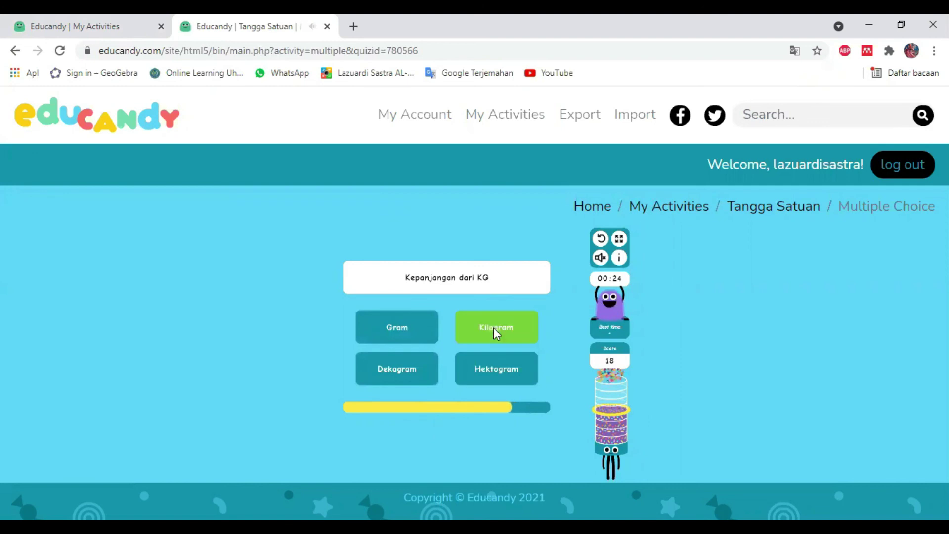